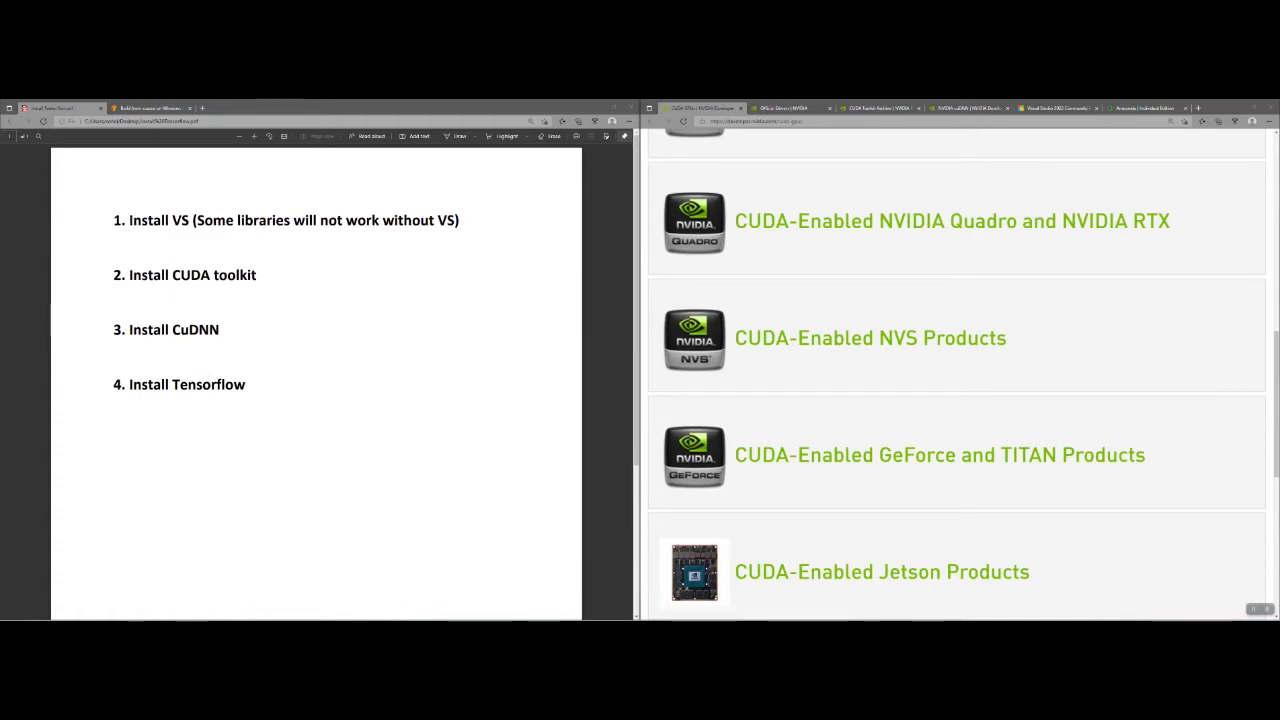
# Step: Review the four installation steps in the TensorFlow PDF, from Visual Studio through the CUDA toolkit and CuDNN to TensorFlow
pyautogui.moveTo(129, 220); pyautogui.dragTo(203, 222)
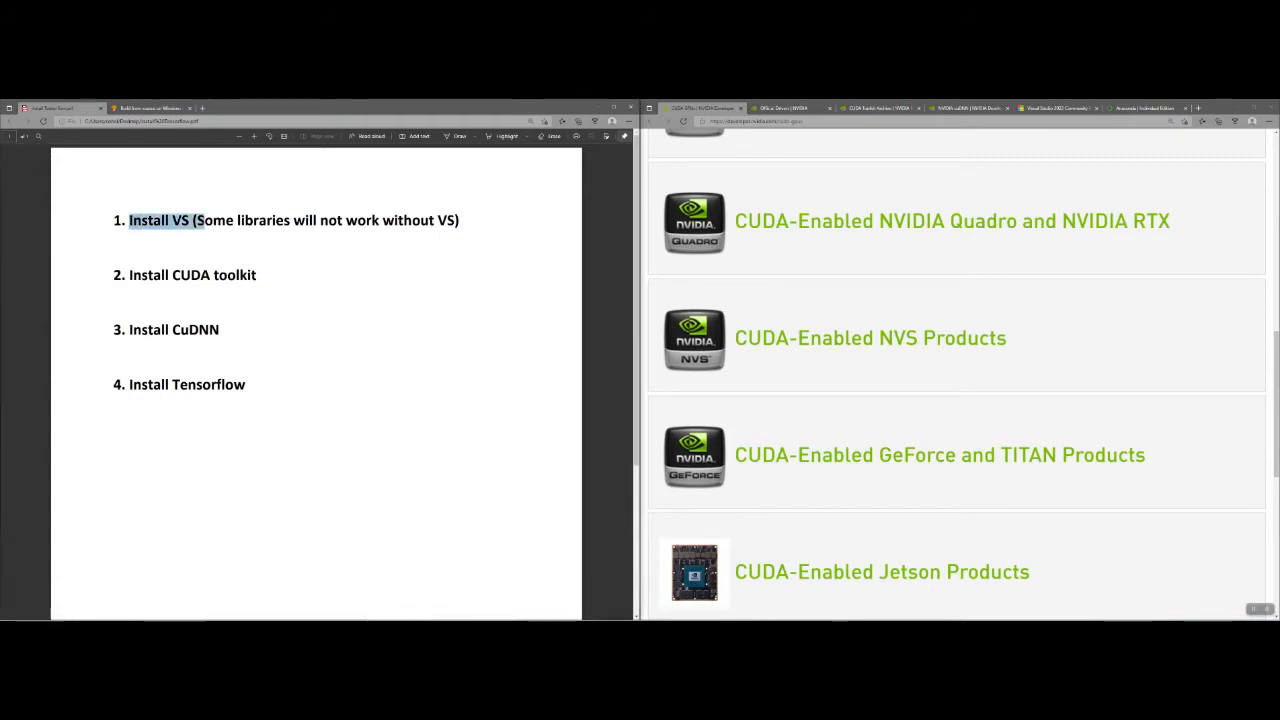
pyautogui.click(199, 238)
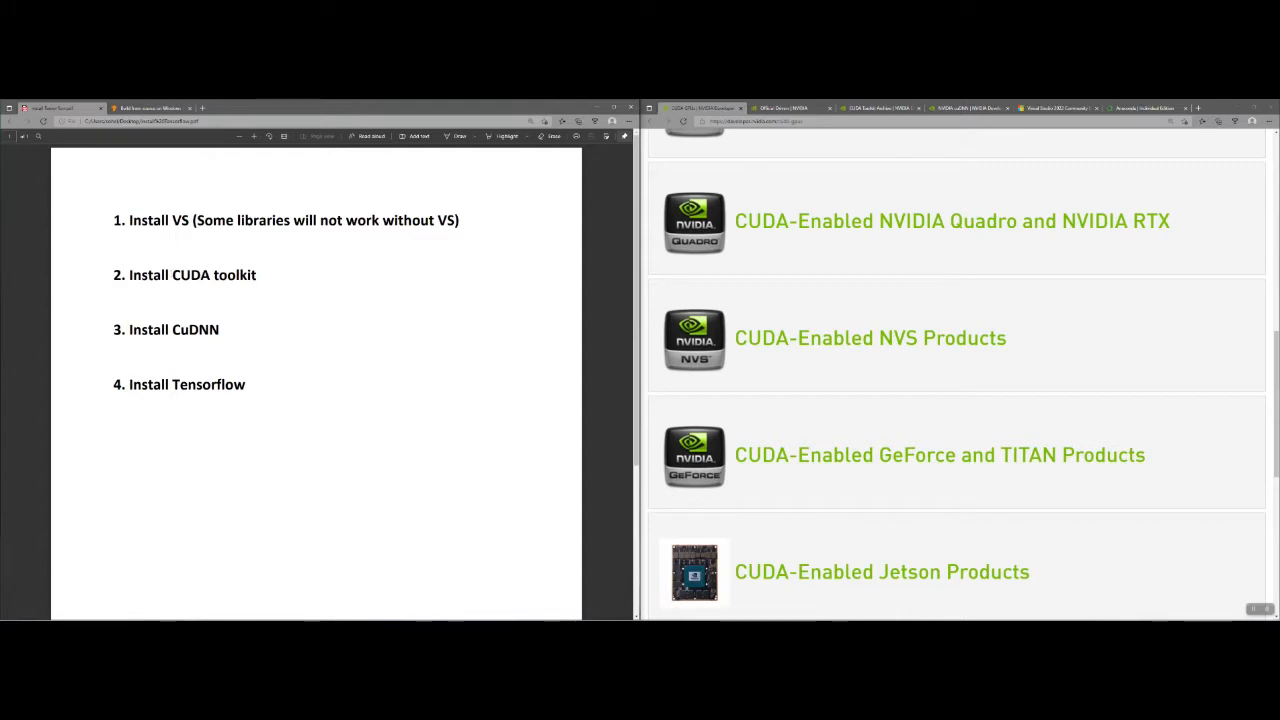
pyautogui.moveTo(172, 276); pyautogui.dragTo(257, 276)
pyautogui.click(238, 245)
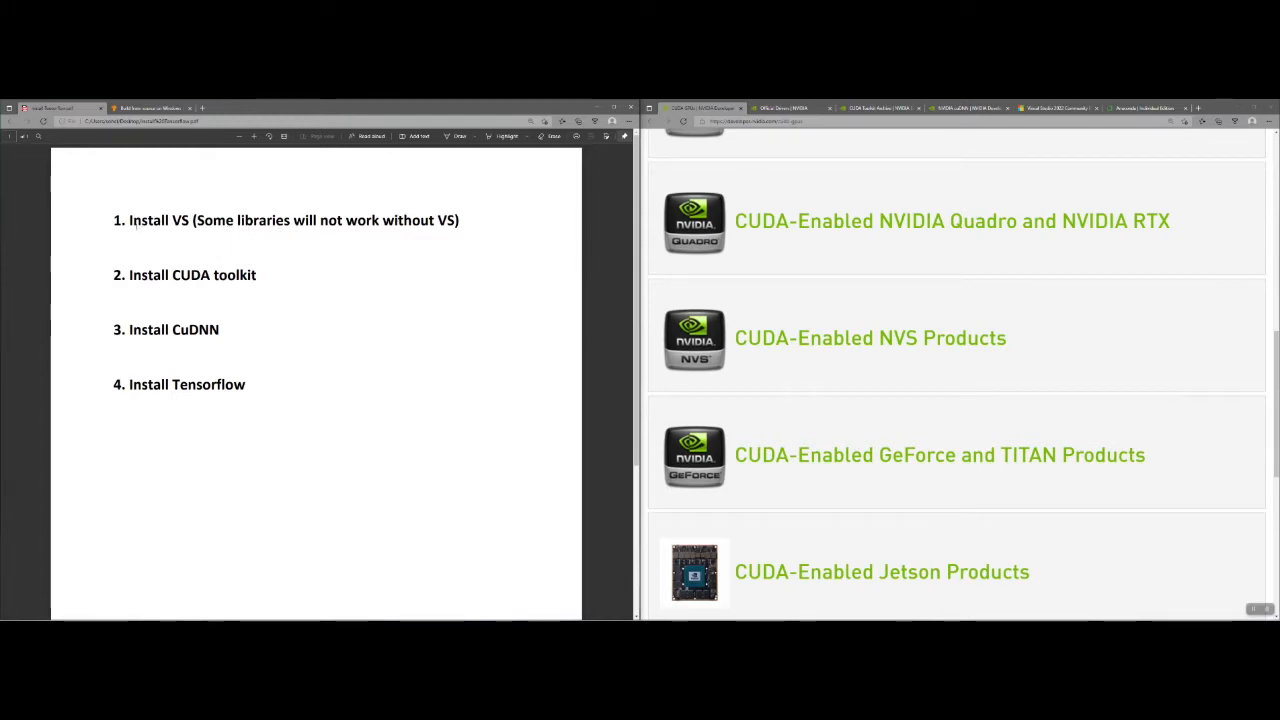
pyautogui.moveTo(129, 220); pyautogui.dragTo(189, 220)
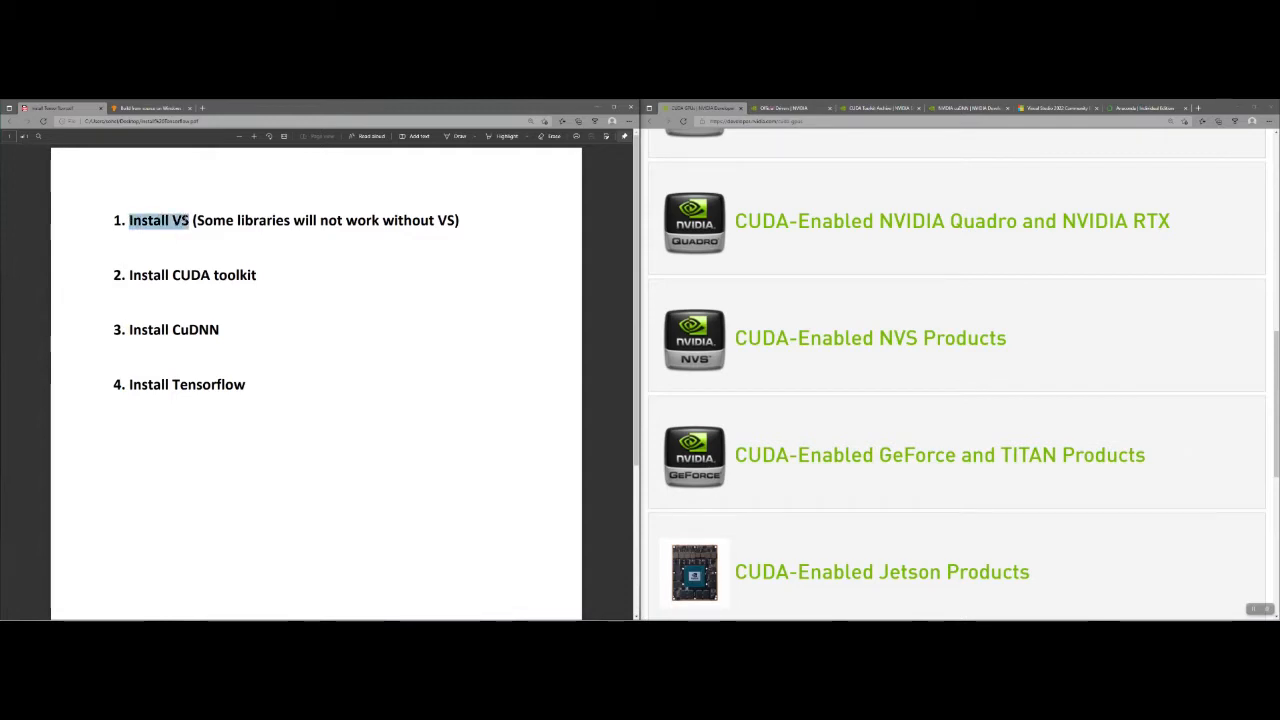
pyautogui.click(193, 252)
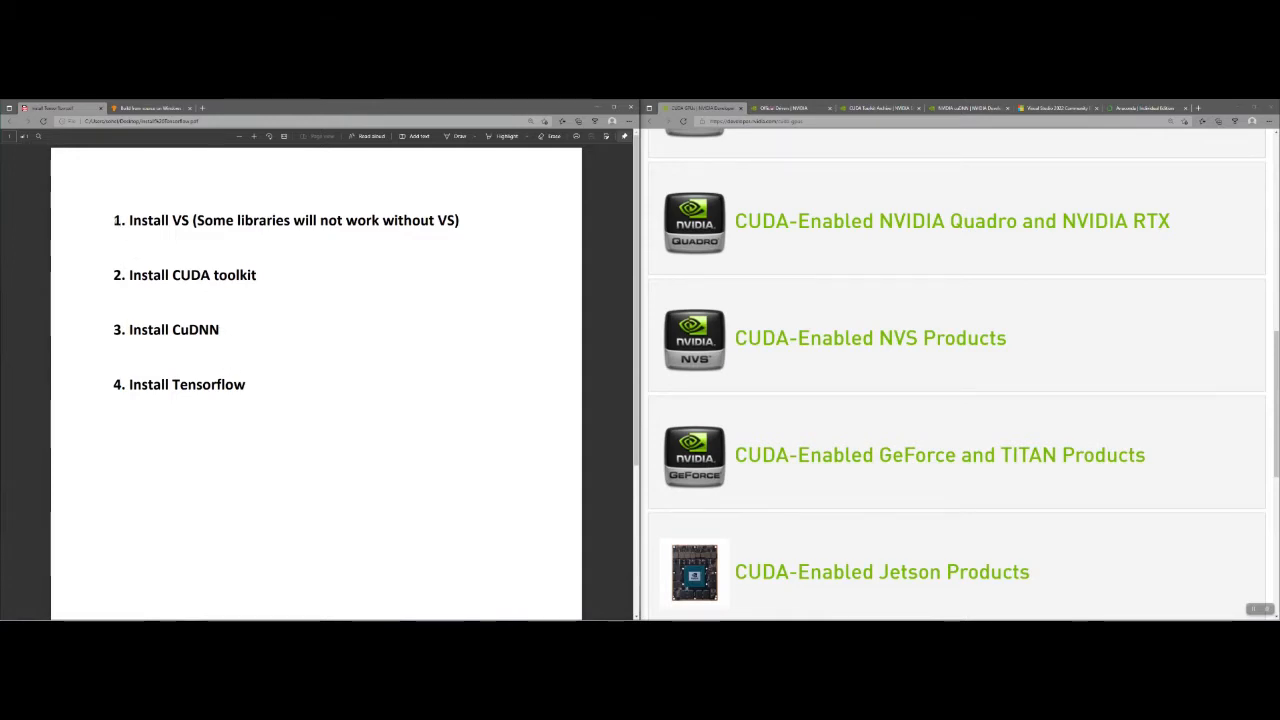
pyautogui.moveTo(113, 220); pyautogui.dragTo(246, 384)
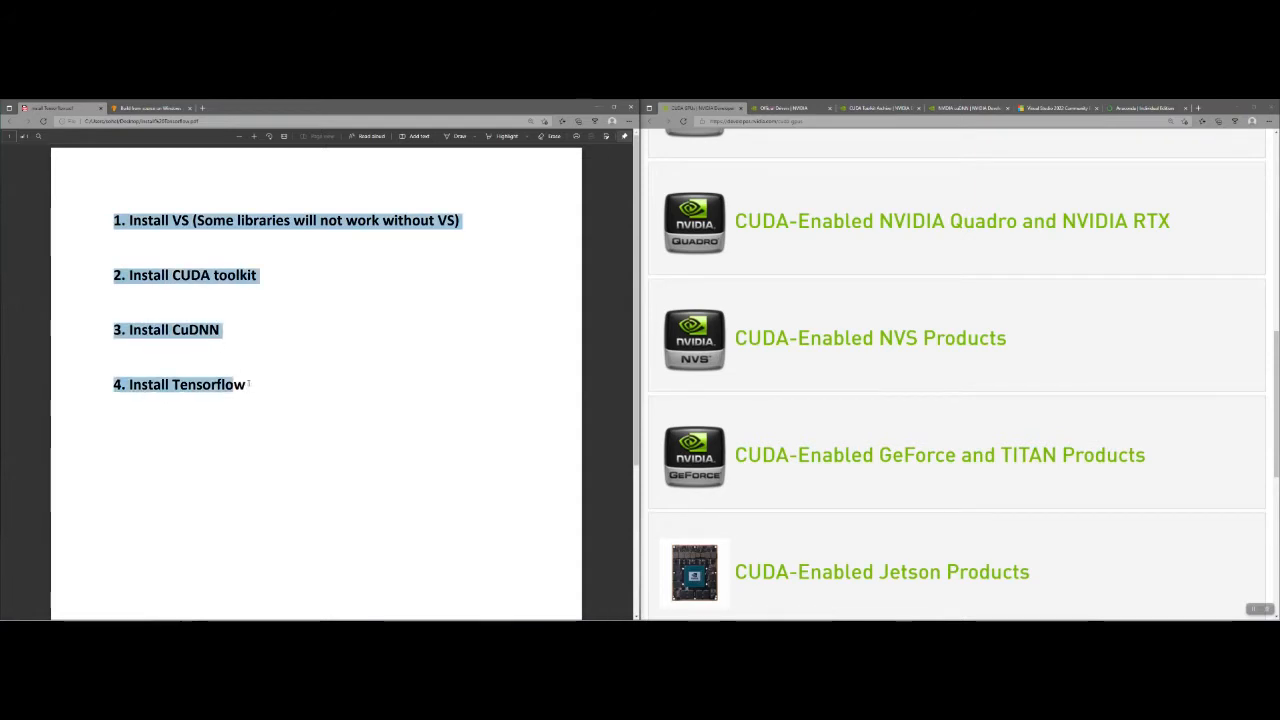
pyautogui.rightClick(246, 384)
pyautogui.click(350, 337)
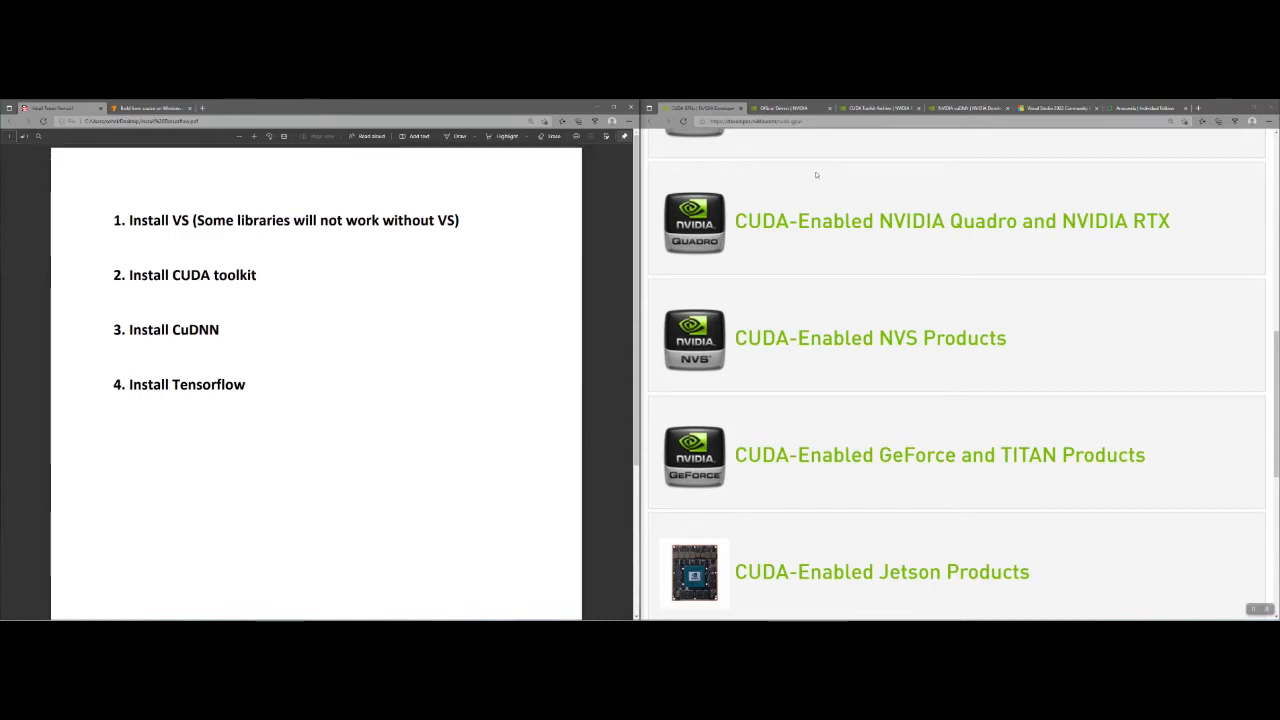
# Step: Look up the compute capability of the GeForce RTX 3070 in NVIDIA's list of CUDA-enabled GeForce and TITAN products
pyautogui.scroll(-3, 800, 266)
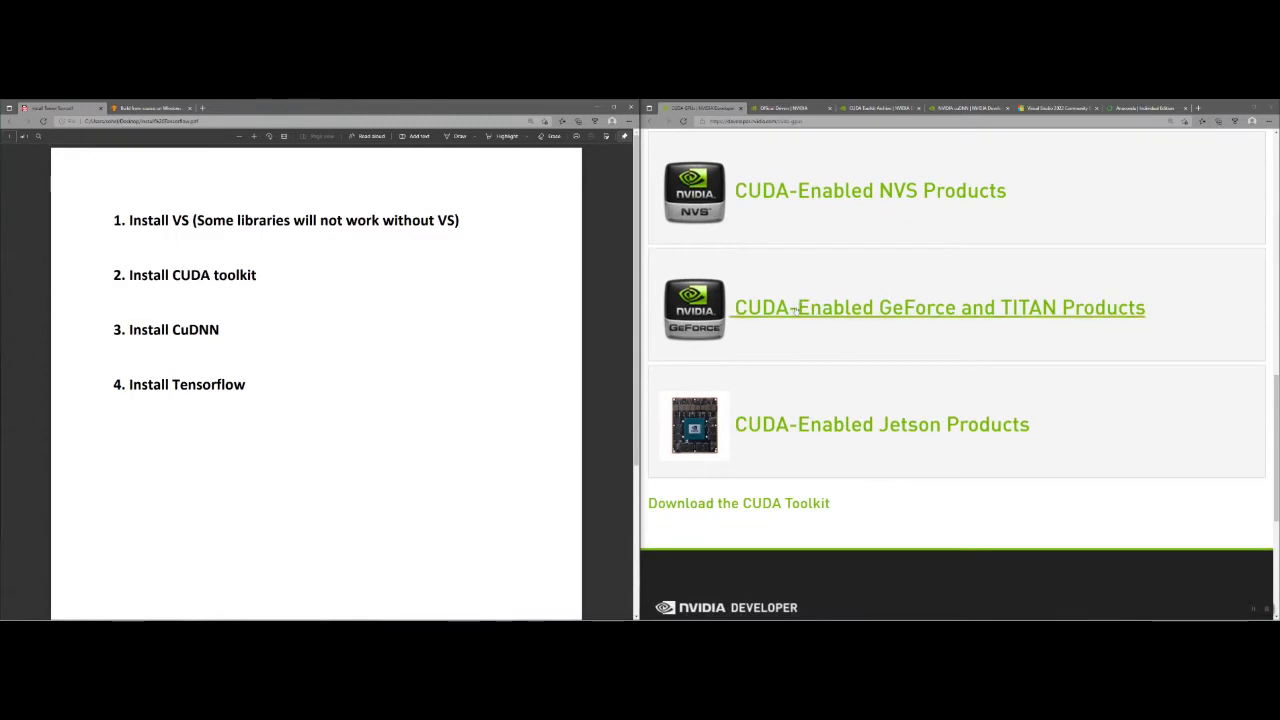
pyautogui.click(843, 310)
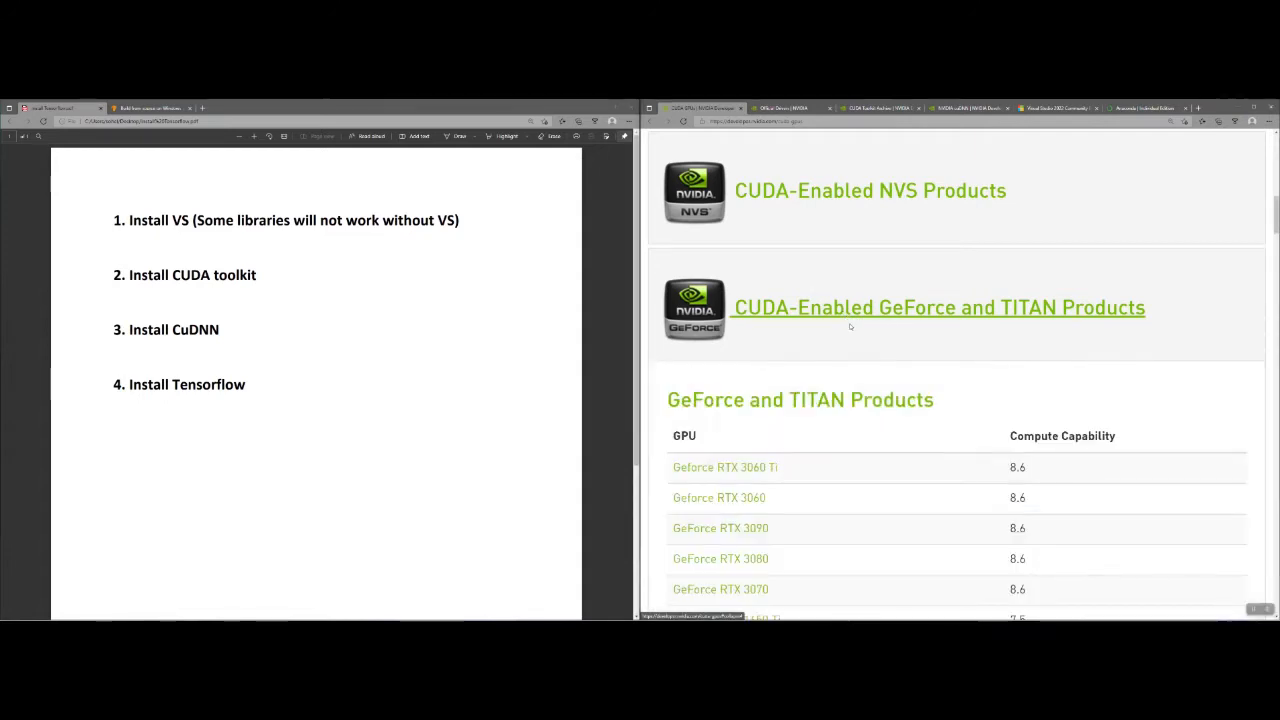
pyautogui.scroll(-2, 829, 335)
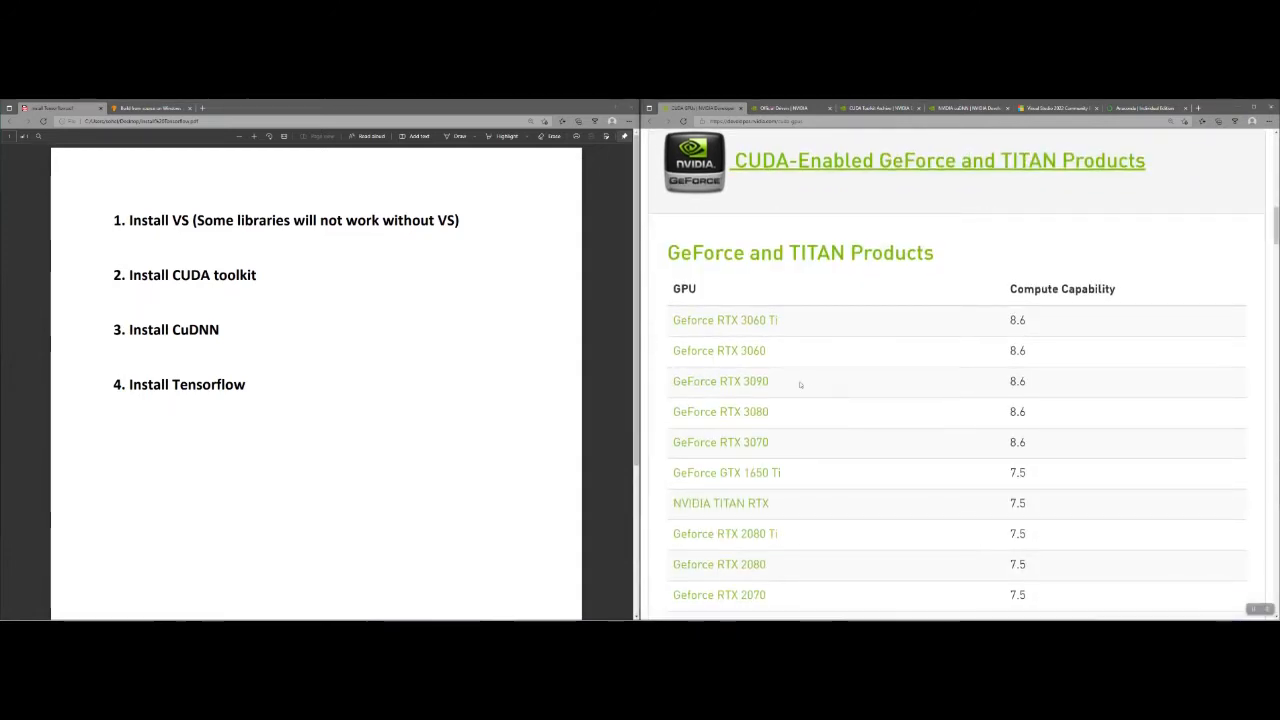
pyautogui.scroll(-1, 794, 380)
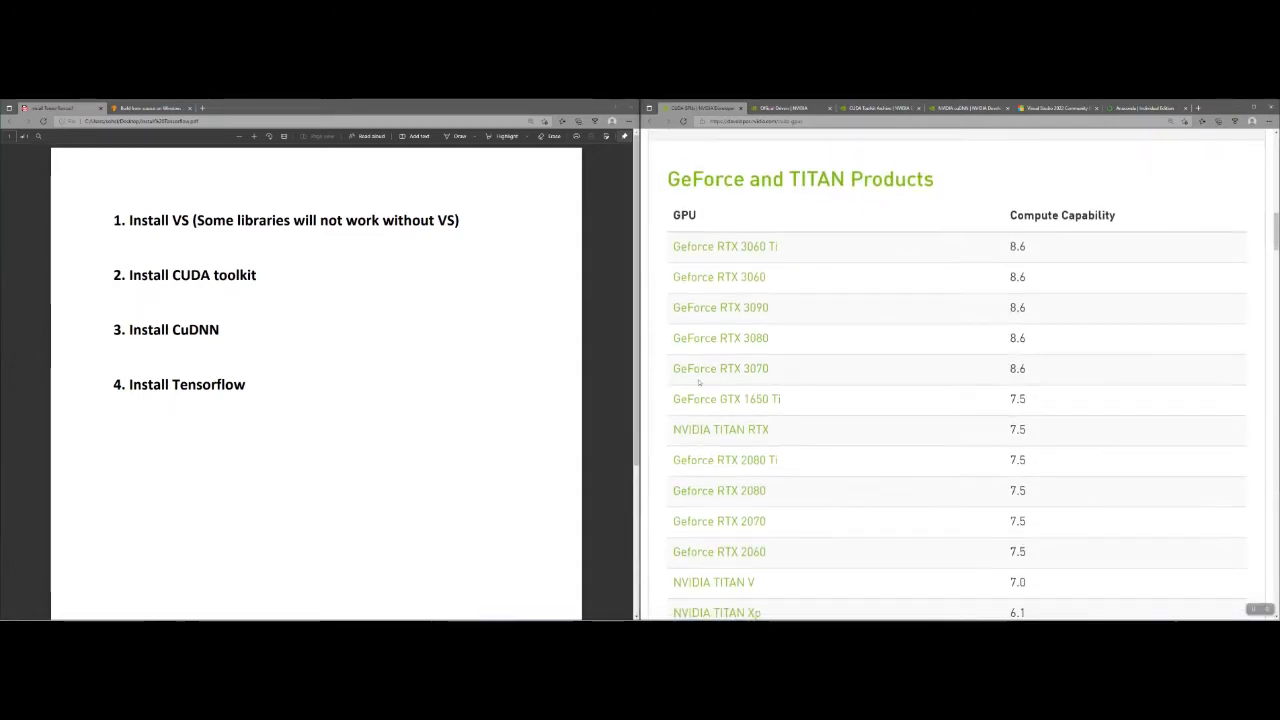
pyautogui.moveTo(676, 370); pyautogui.dragTo(780, 369)
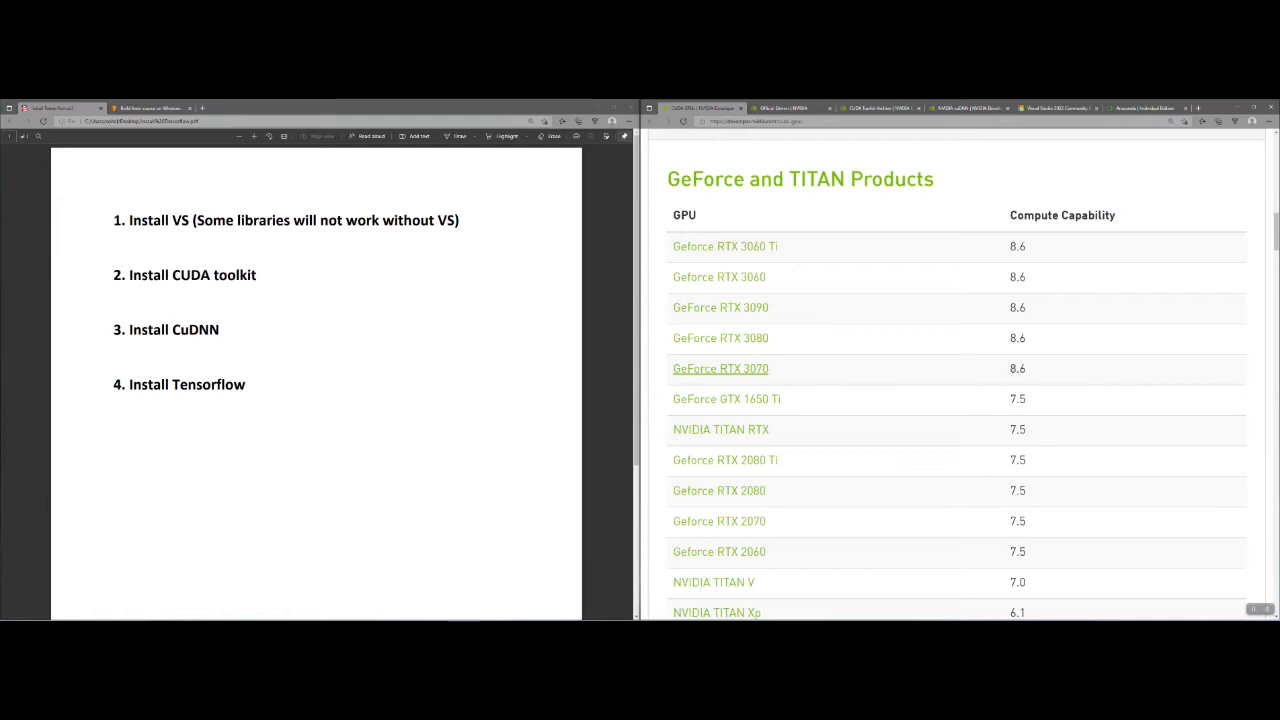
pyautogui.moveTo(1008, 368); pyautogui.dragTo(1030, 369)
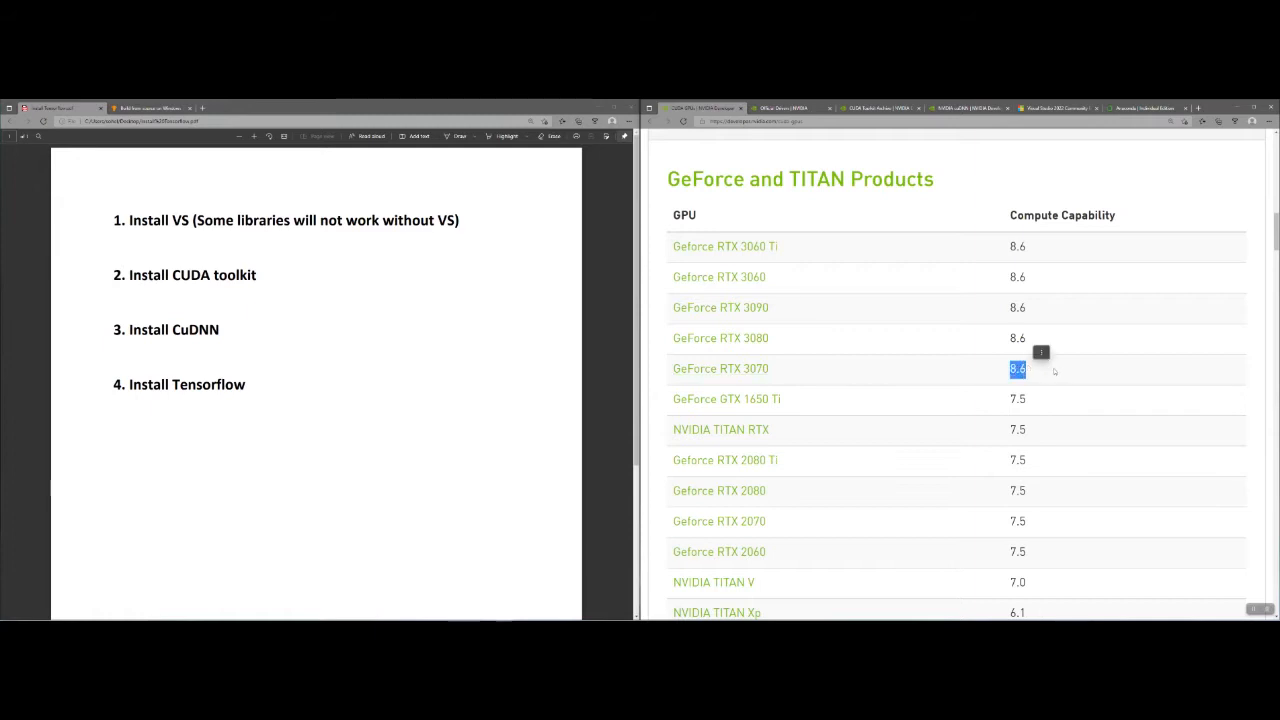
pyautogui.click(1051, 367)
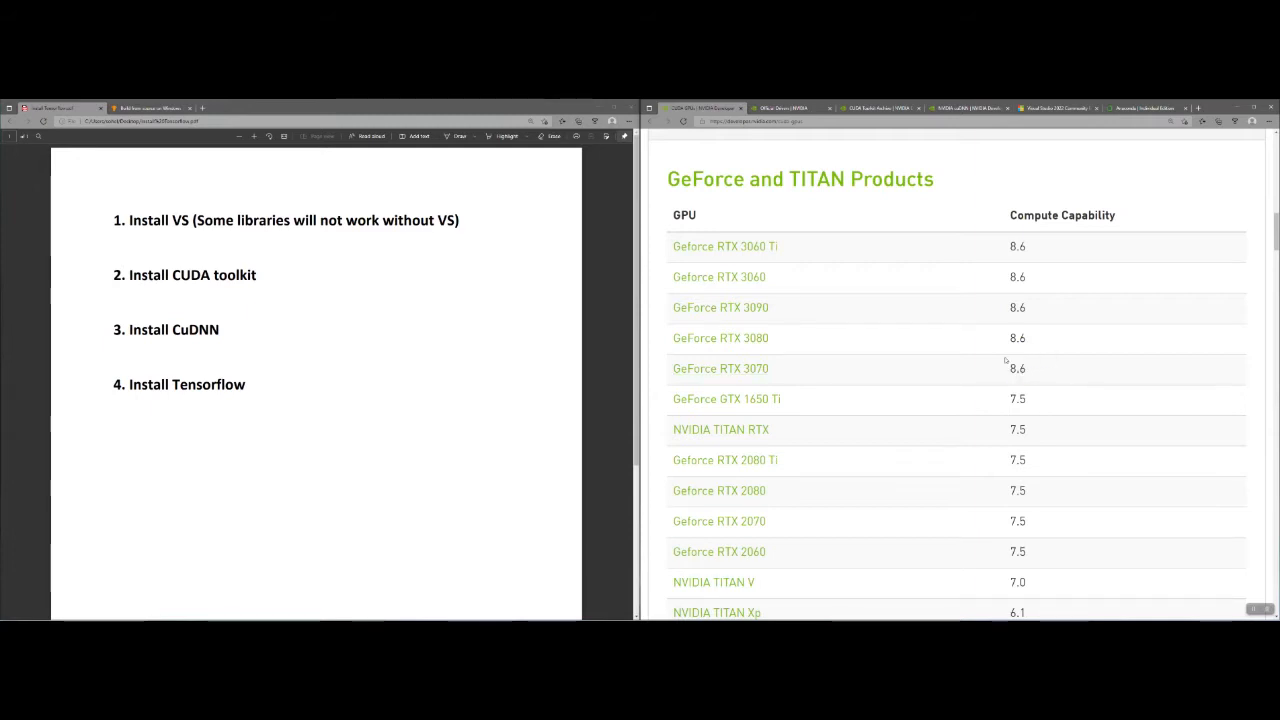
# Step: Search NVIDIA's driver downloads for the GeForce RTX 3070 Game Ready Driver for Windows 10 64-bit and recheck the CUDA GPU list
pyautogui.click(785, 115)
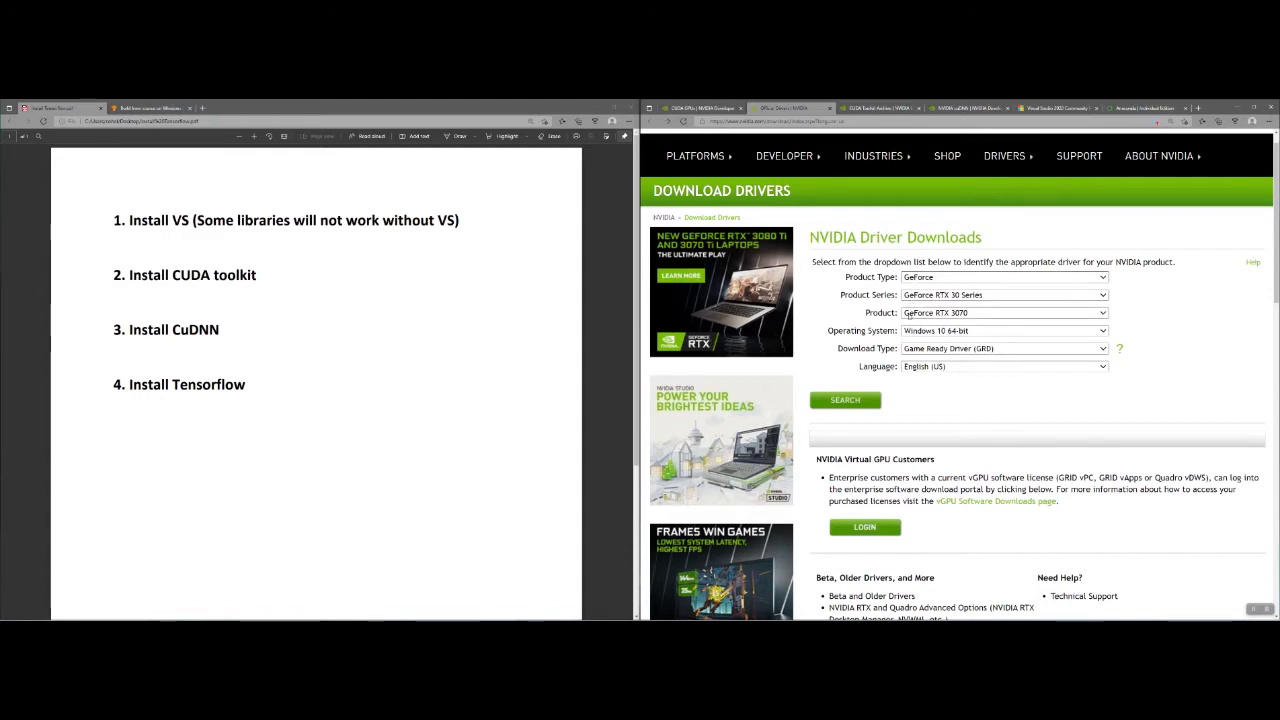
pyautogui.click(864, 402)
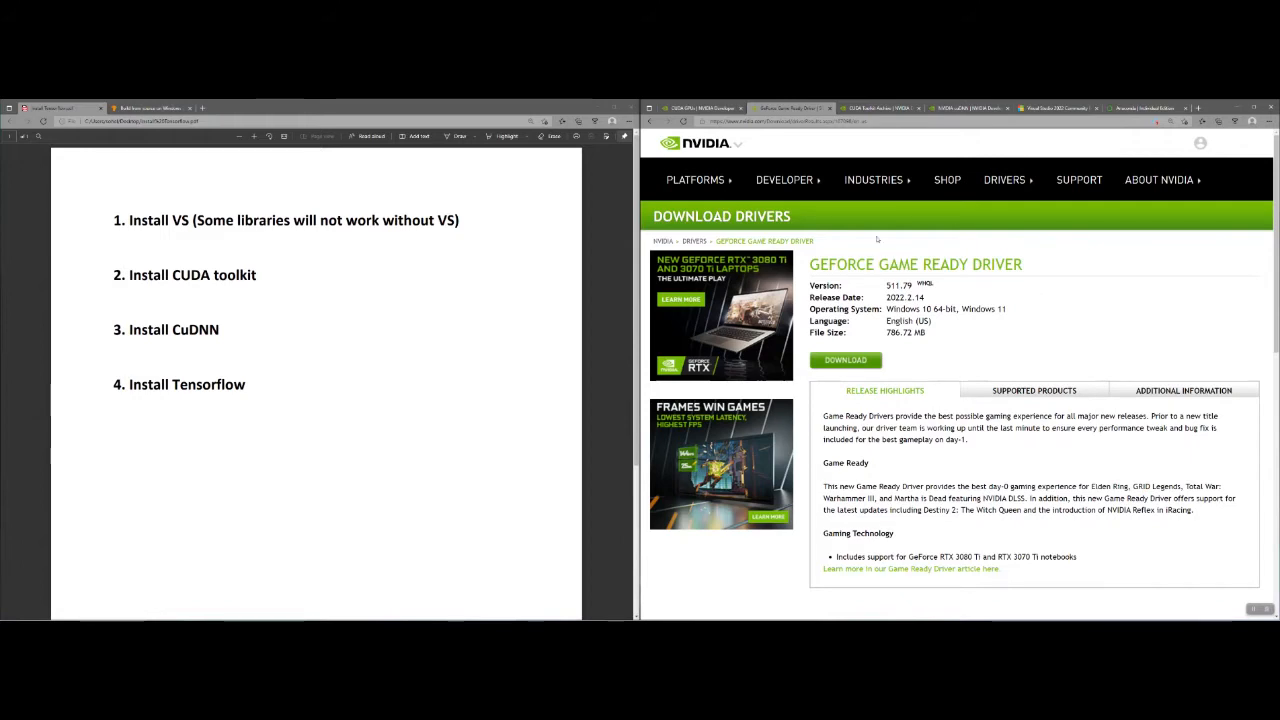
pyautogui.click(726, 111)
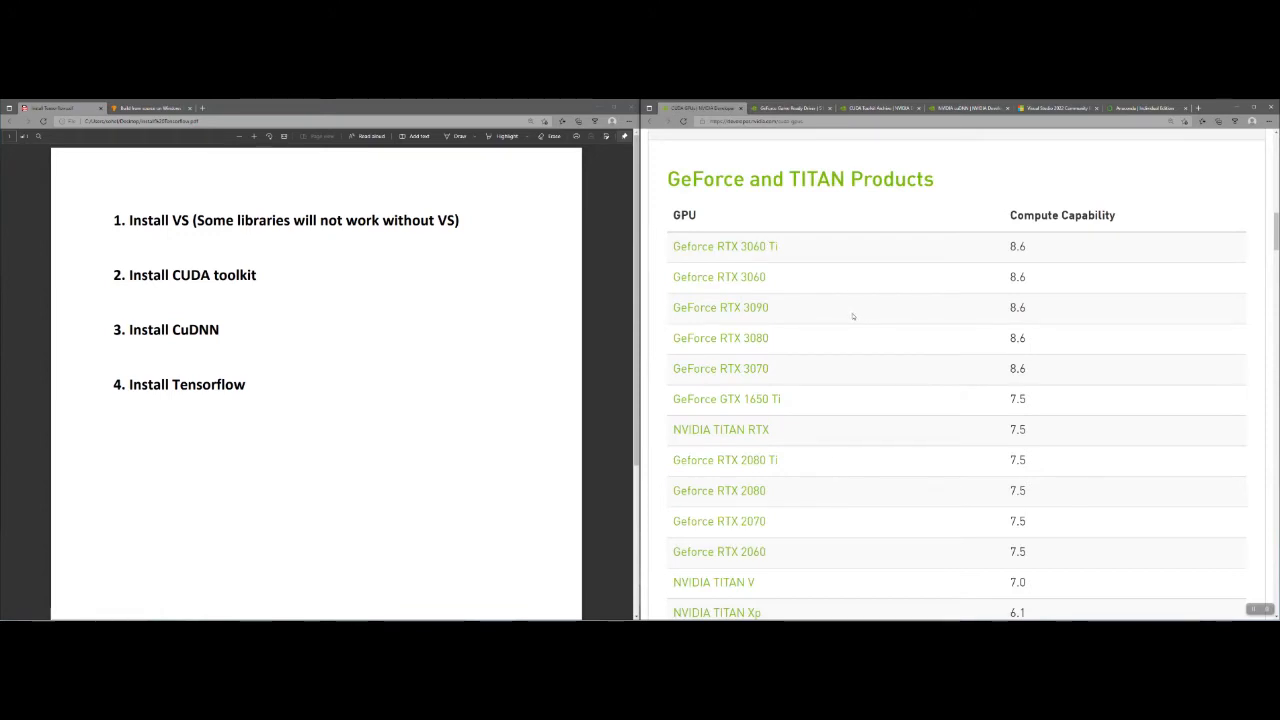
pyautogui.click(790, 108)
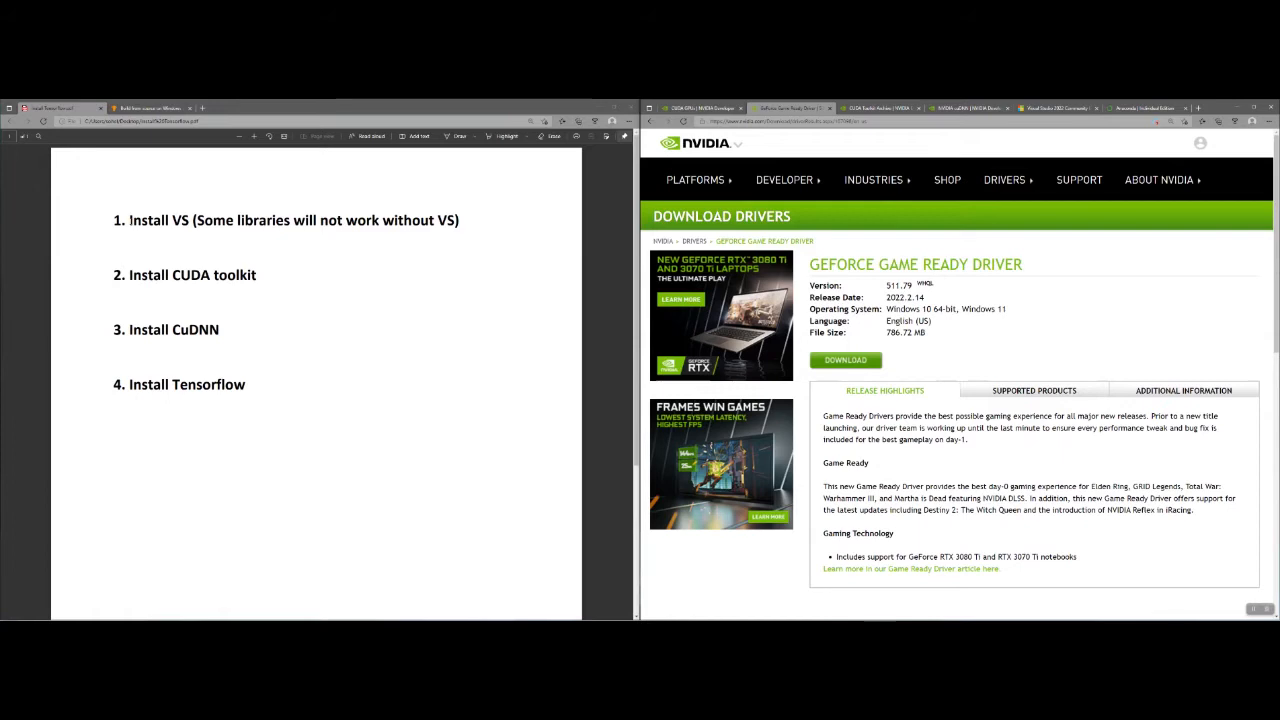
# Step: Download the Visual Studio Community installer from Microsoft's website as the first item of the installation list
pyautogui.moveTo(129, 220); pyautogui.dragTo(189, 221)
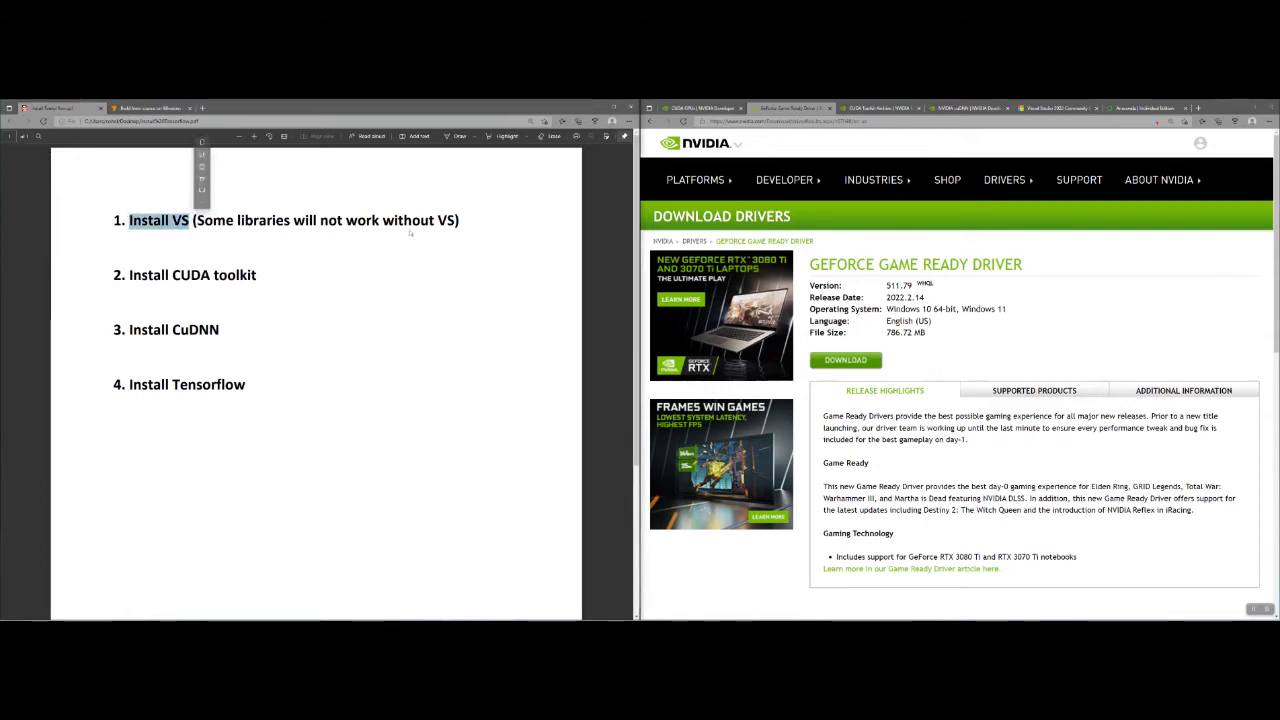
pyautogui.click(424, 240)
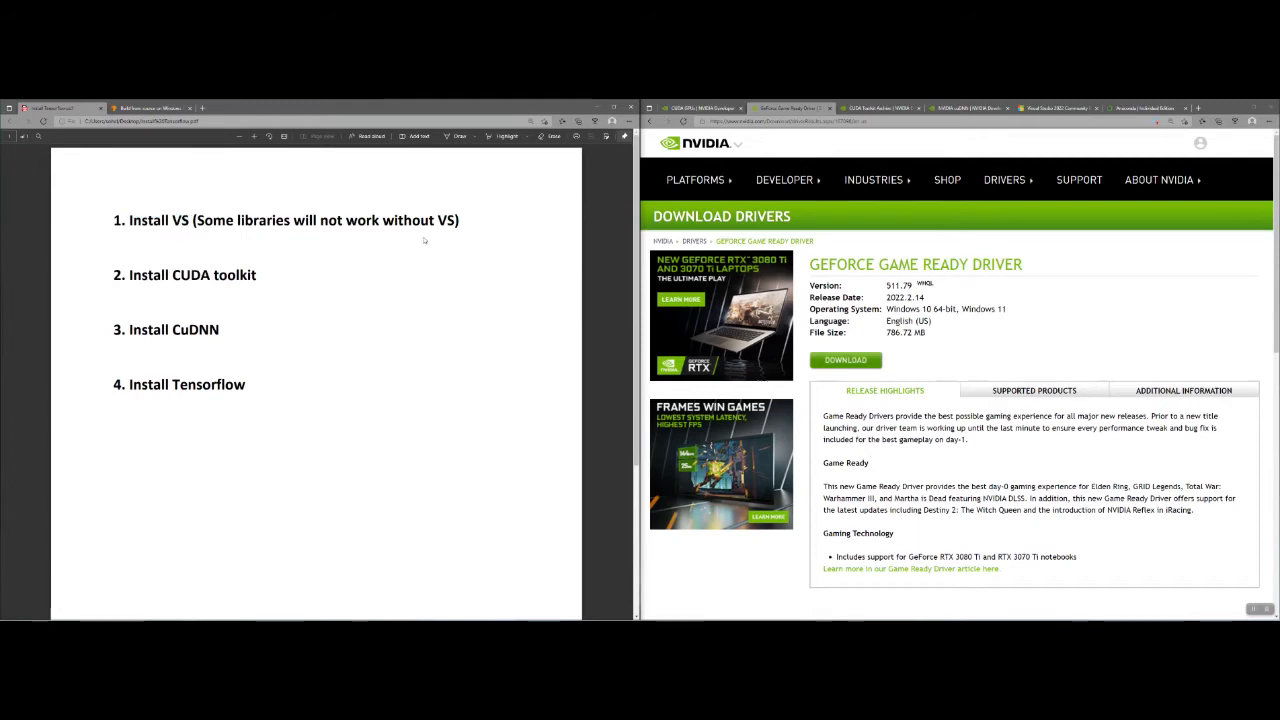
pyautogui.click(1044, 108)
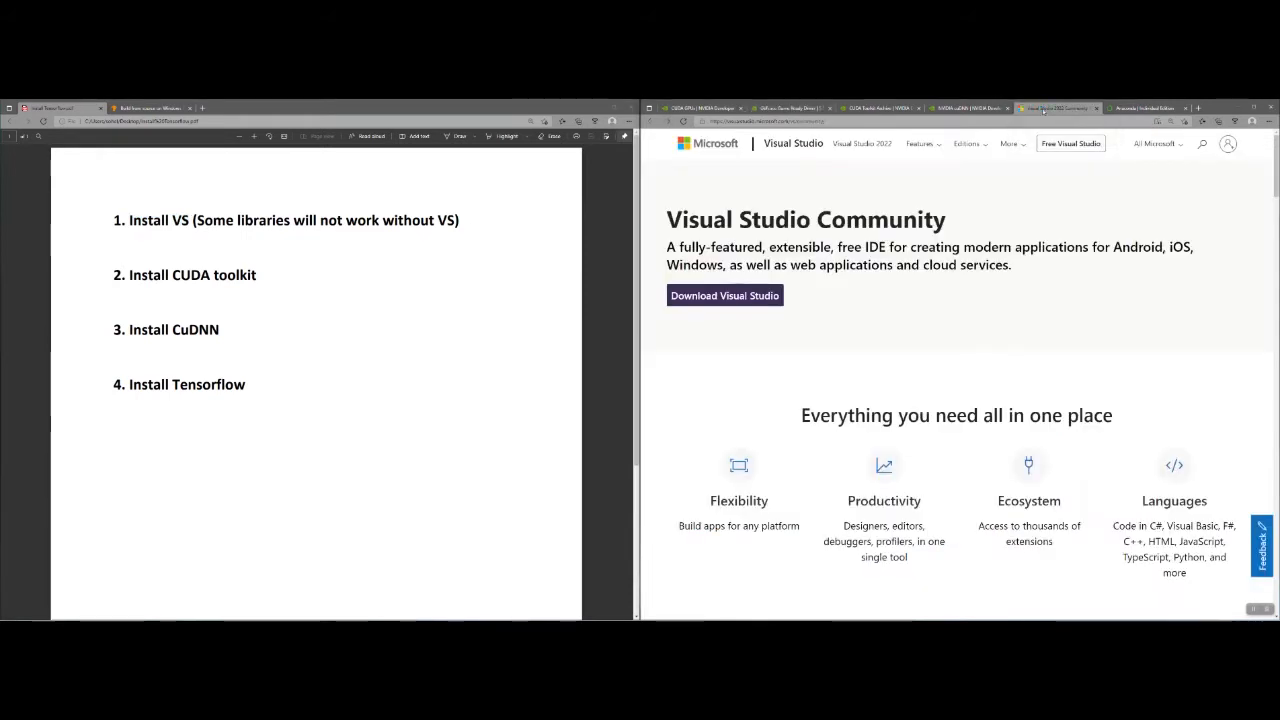
pyautogui.click(748, 297)
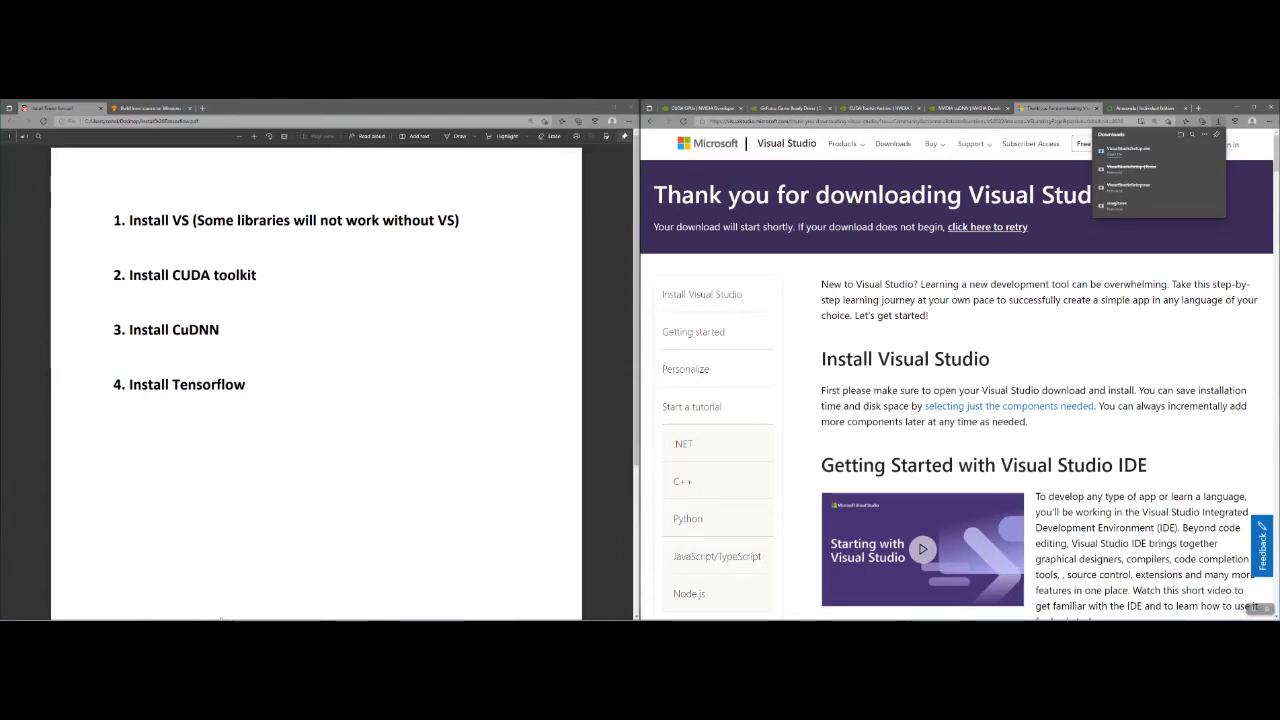
# Step: Run VisualStudioSetup from the Downloads folder and continue past the installer's initial notice
pyautogui.click(410, 627)
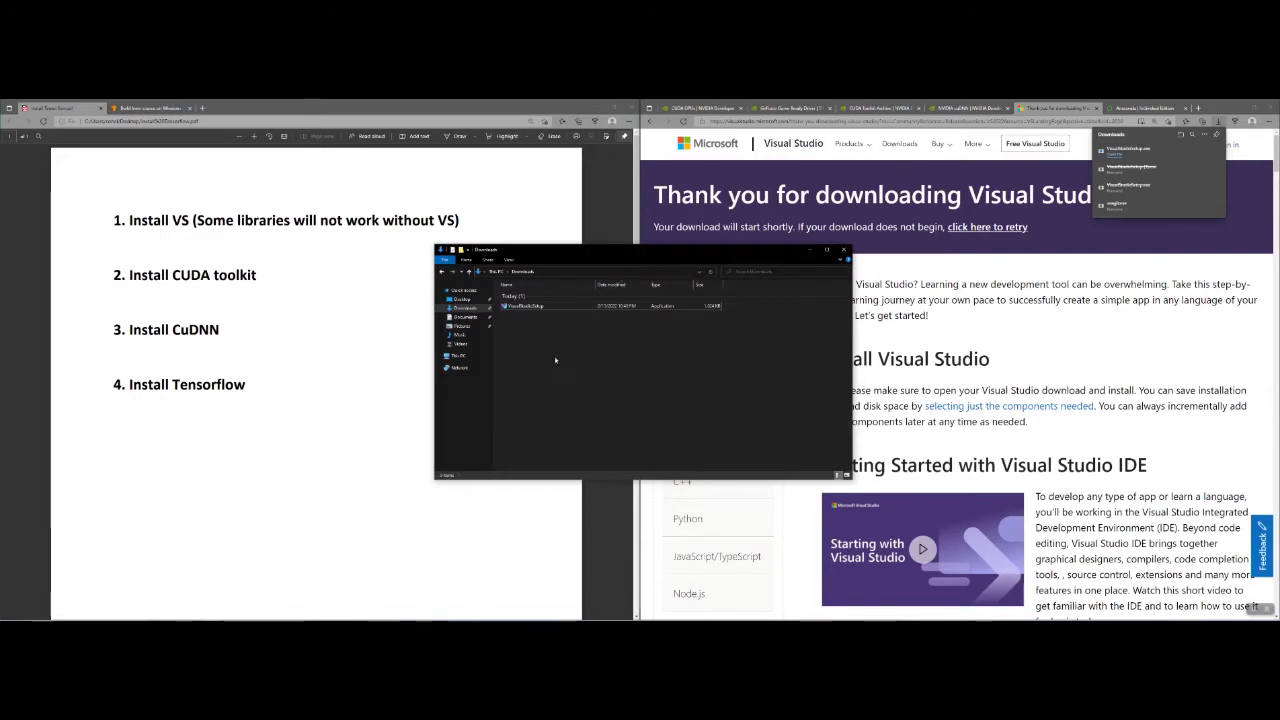
pyautogui.doubleClick(525, 305)
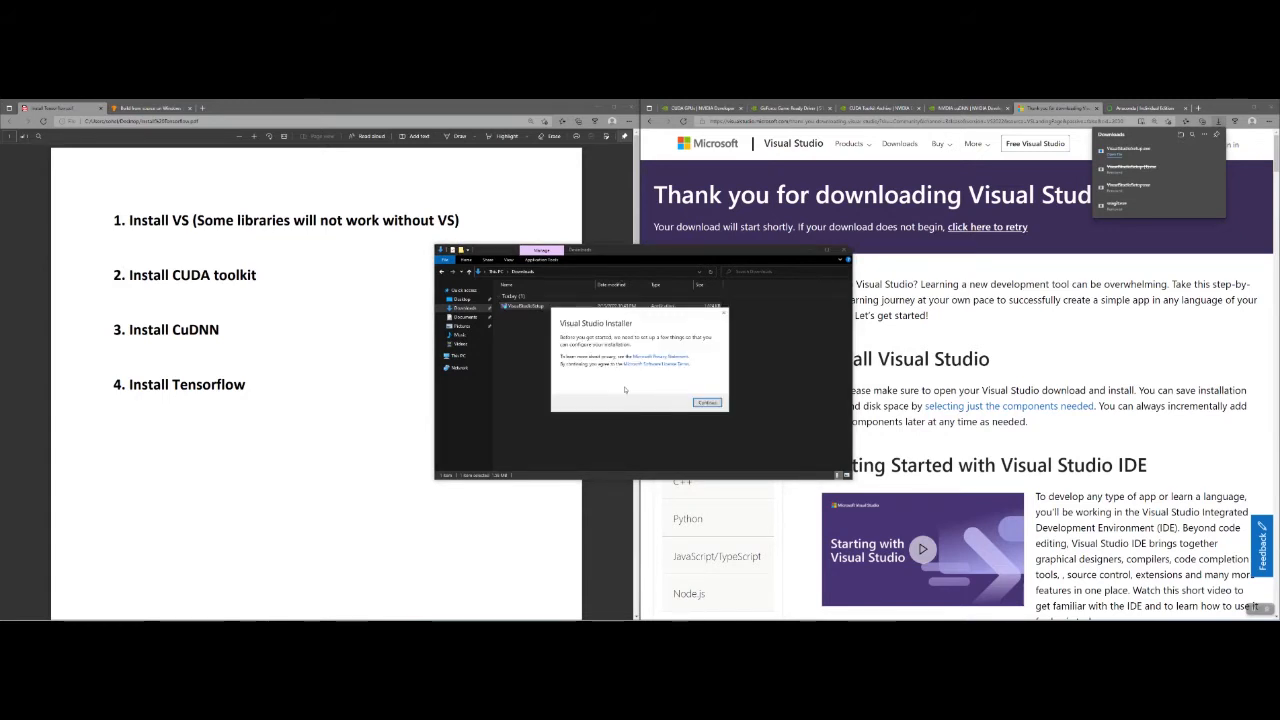
pyautogui.click(707, 403)
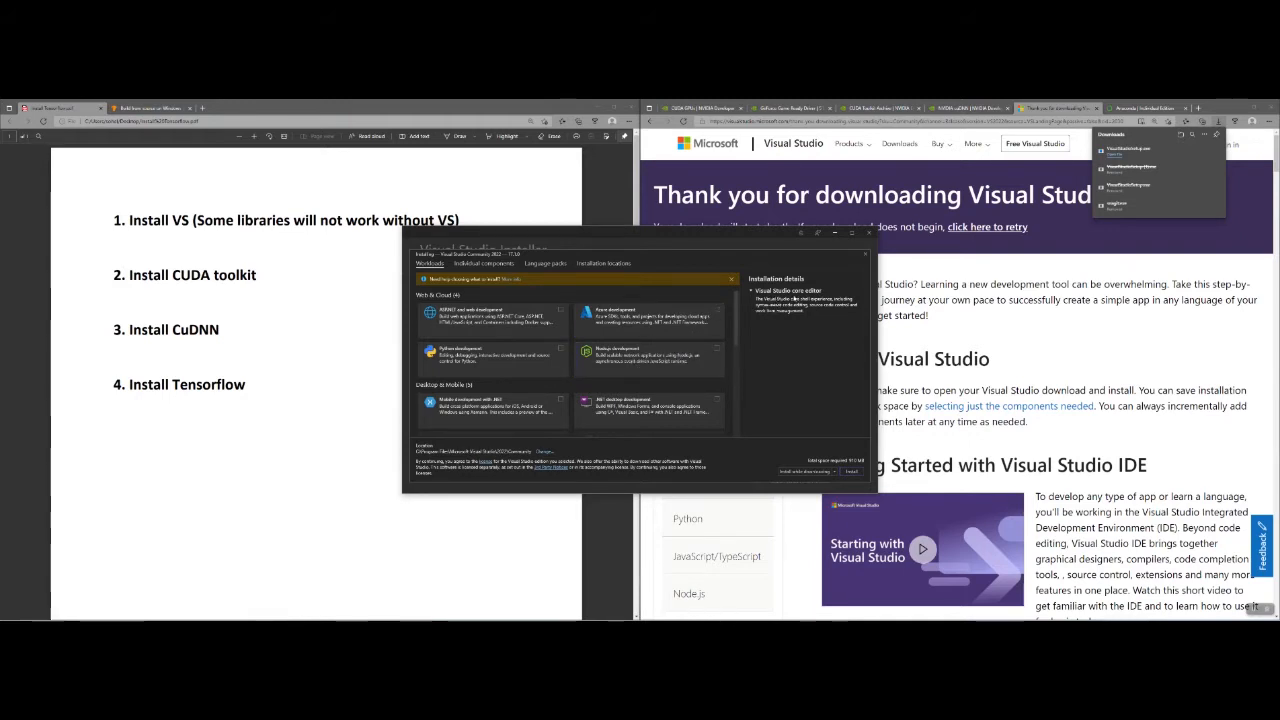
# Step: Install Visual Studio Community 2022 without any workloads and close its start window
pyautogui.scroll(-2, 680, 343)
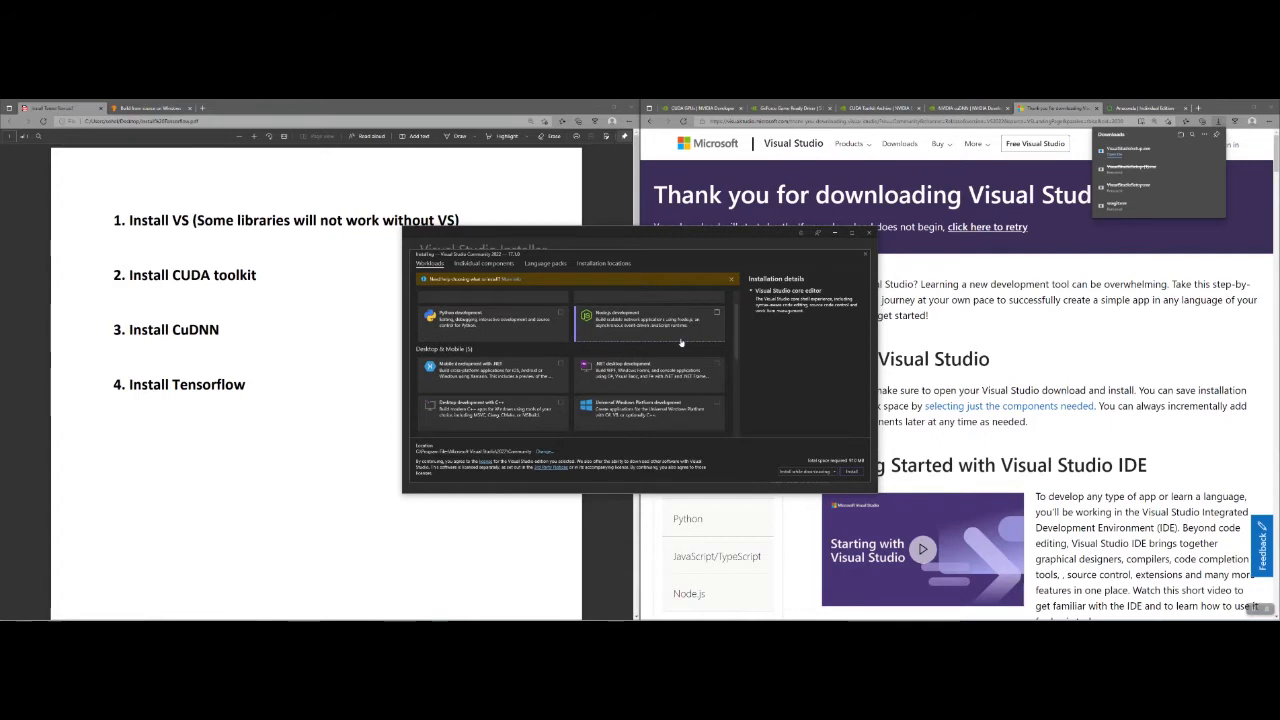
pyautogui.scroll(-5, 681, 343)
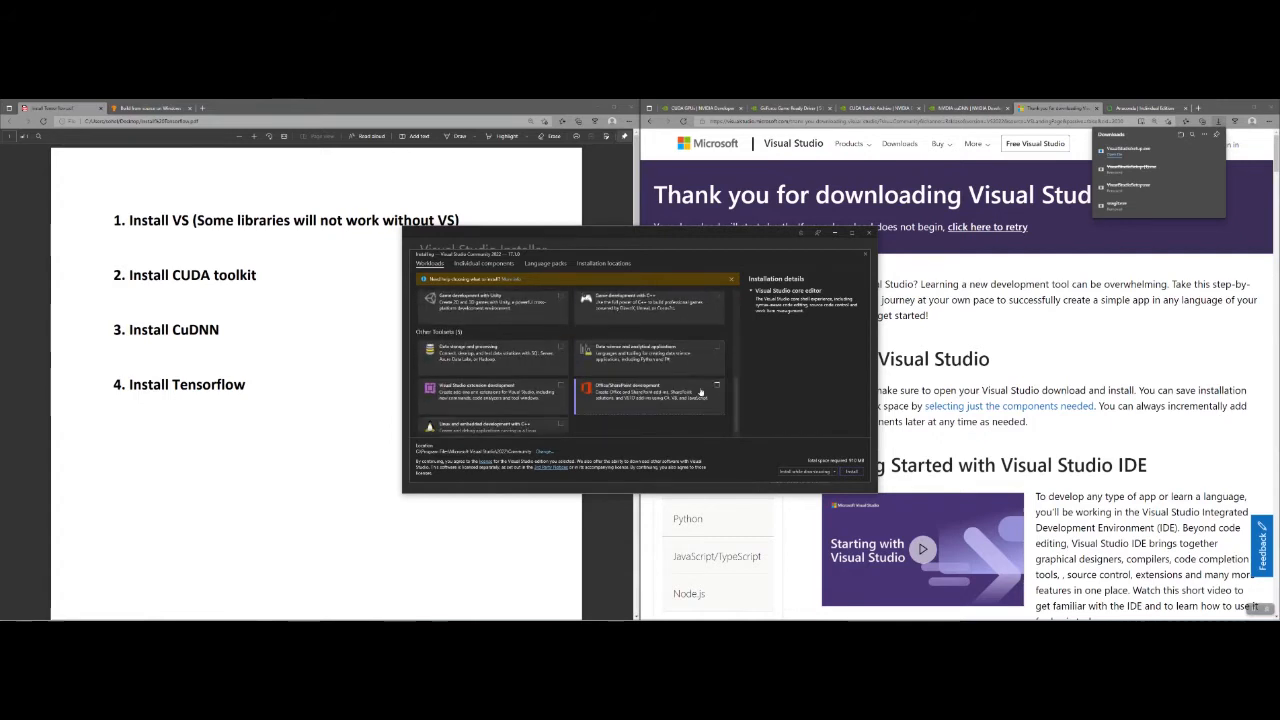
pyautogui.click(848, 472)
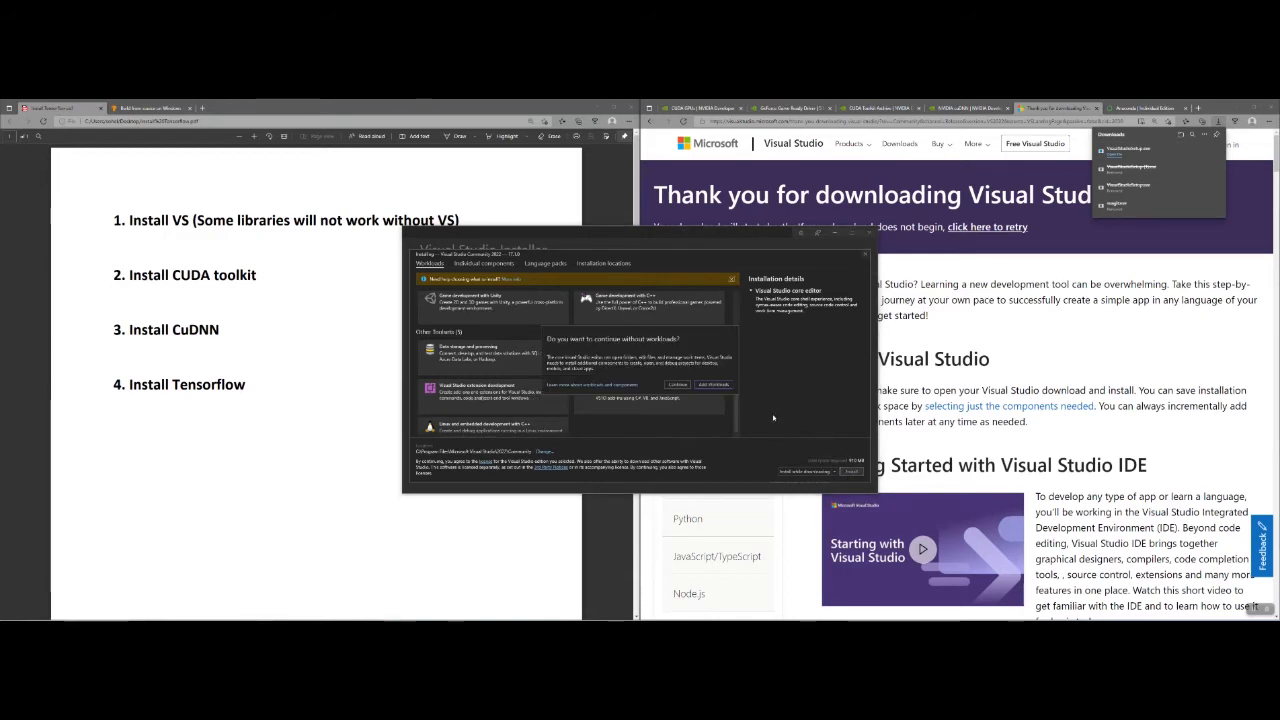
pyautogui.click(679, 385)
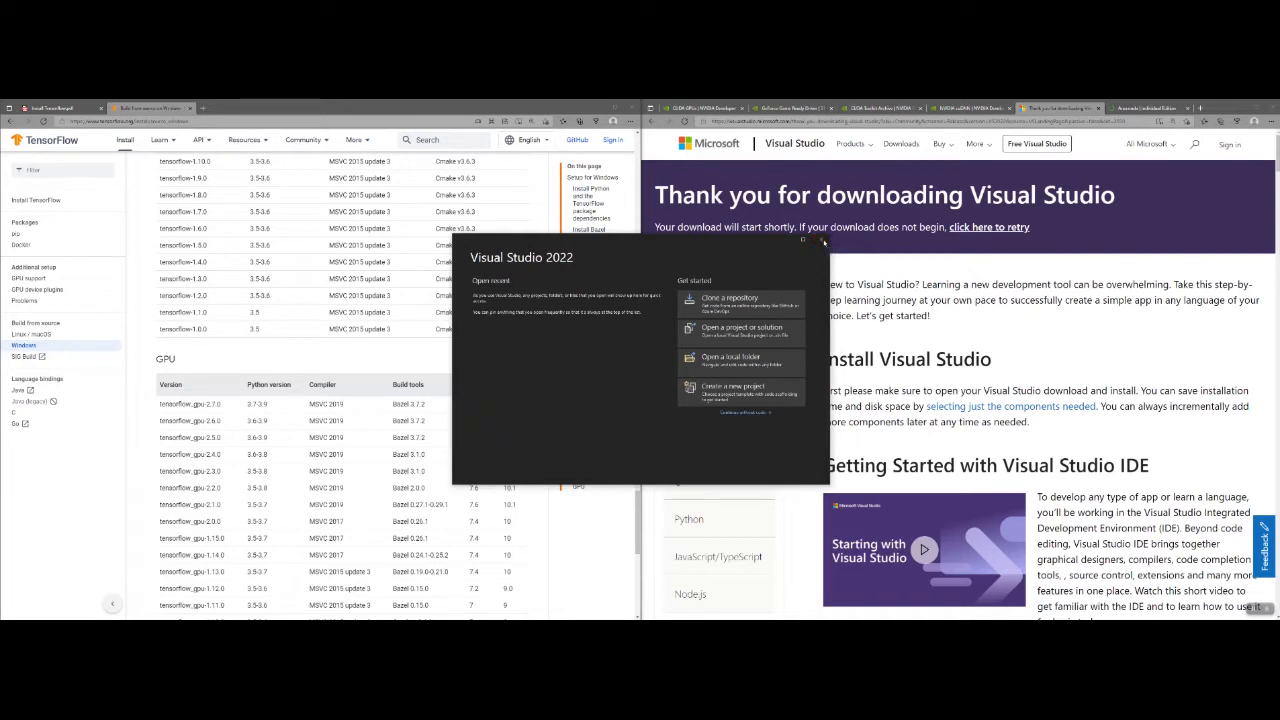
pyautogui.click(823, 241)
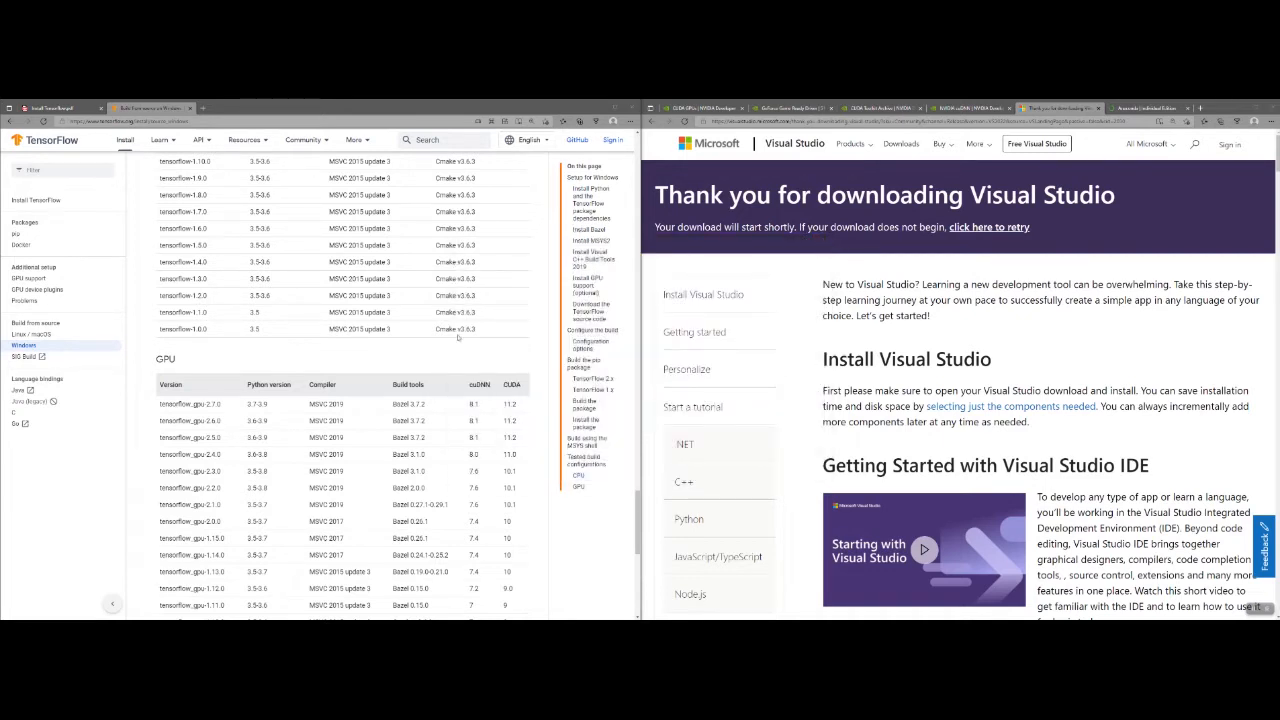
# Step: Open TensorFlow's GPU support page and examine its hardware requirements, software requirements and setup sections
pyautogui.click(85, 110)
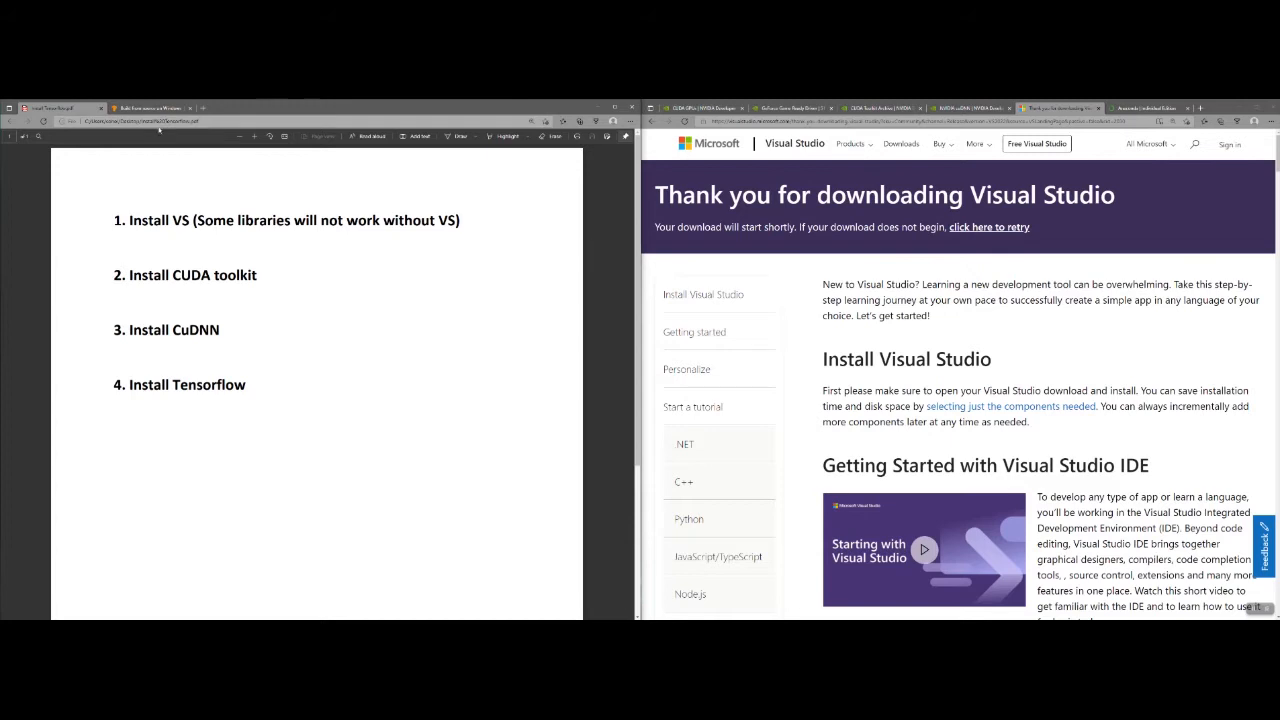
pyautogui.click(152, 108)
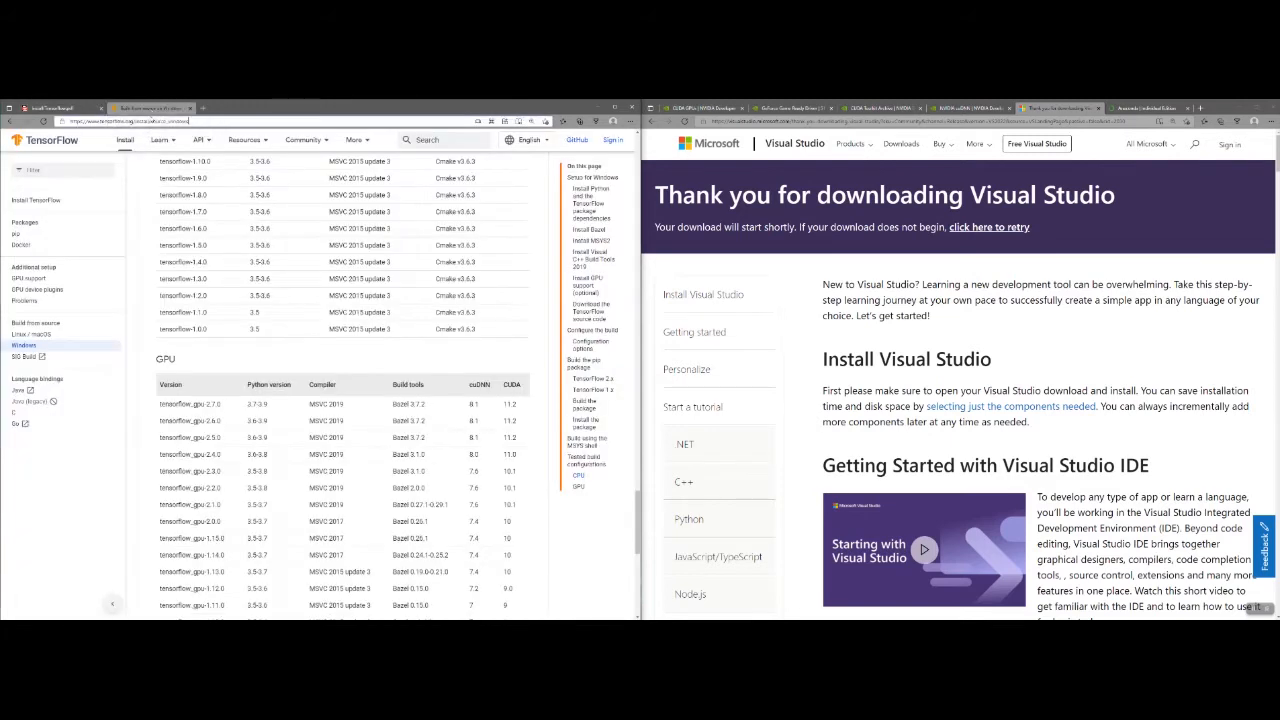
pyautogui.click(36, 280)
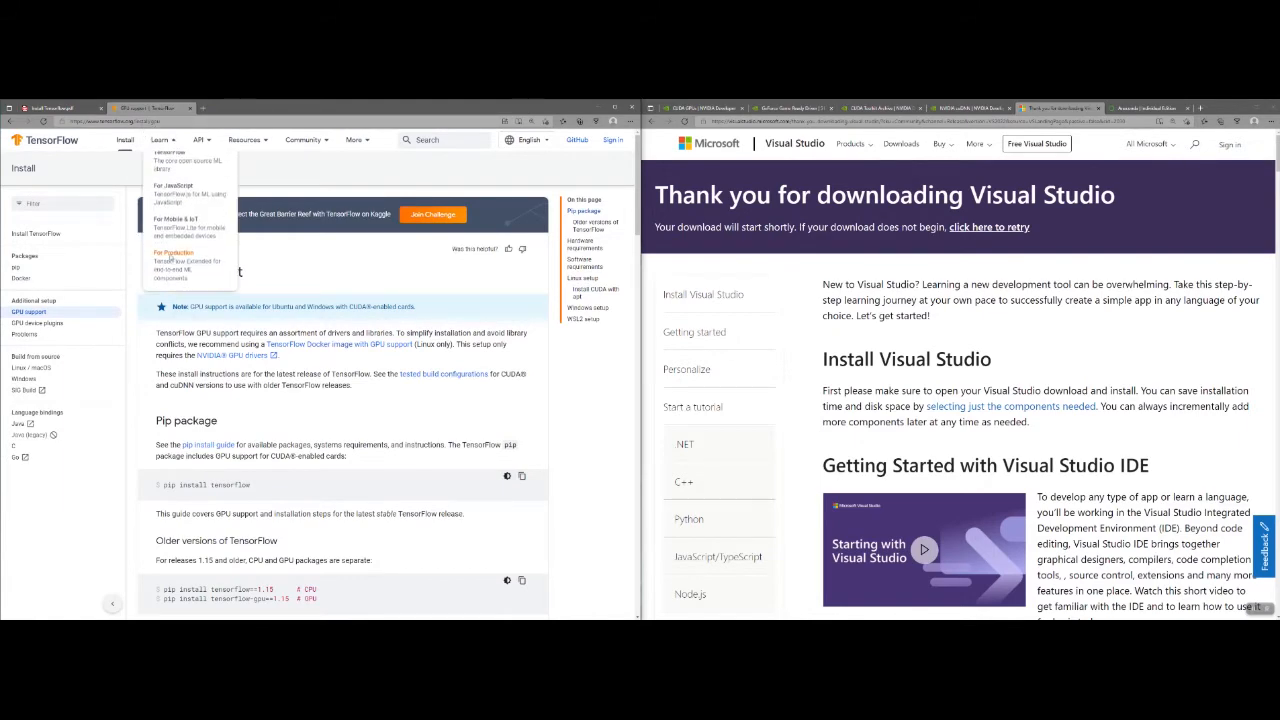
pyautogui.scroll(-1, 145, 370)
pyautogui.scroll(-10, 145, 370)
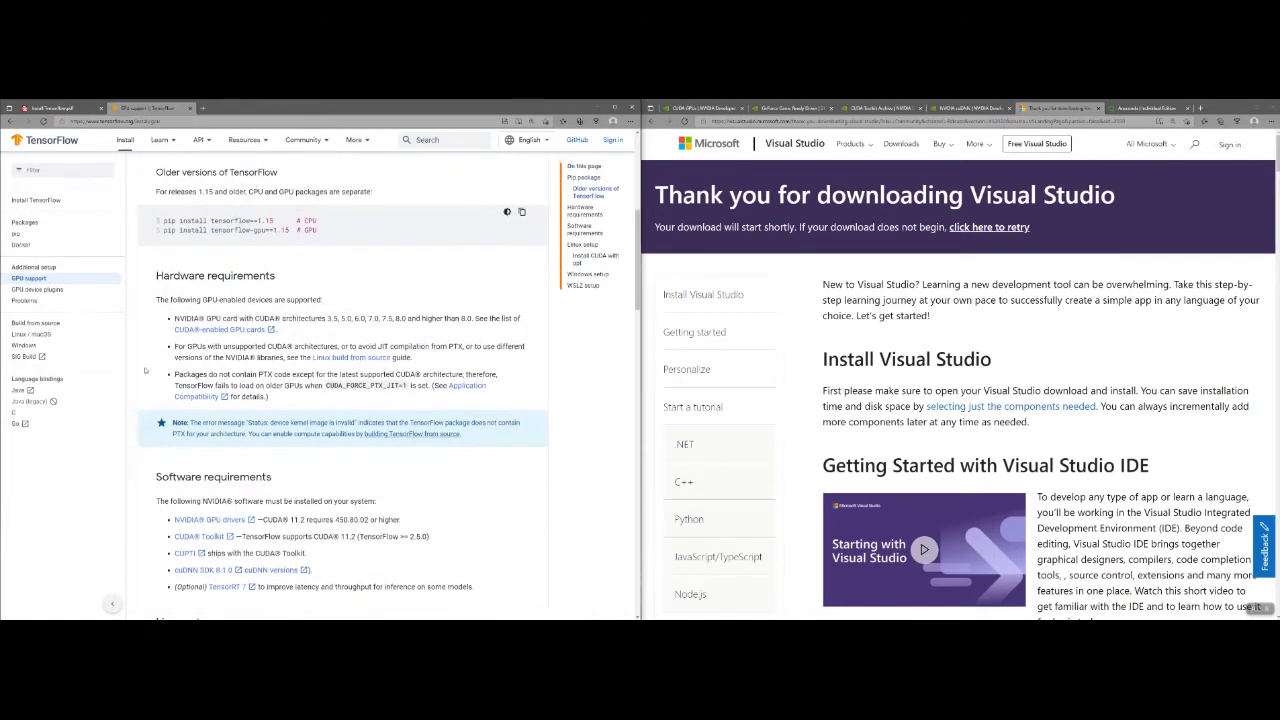
pyautogui.scroll(-15, 145, 370)
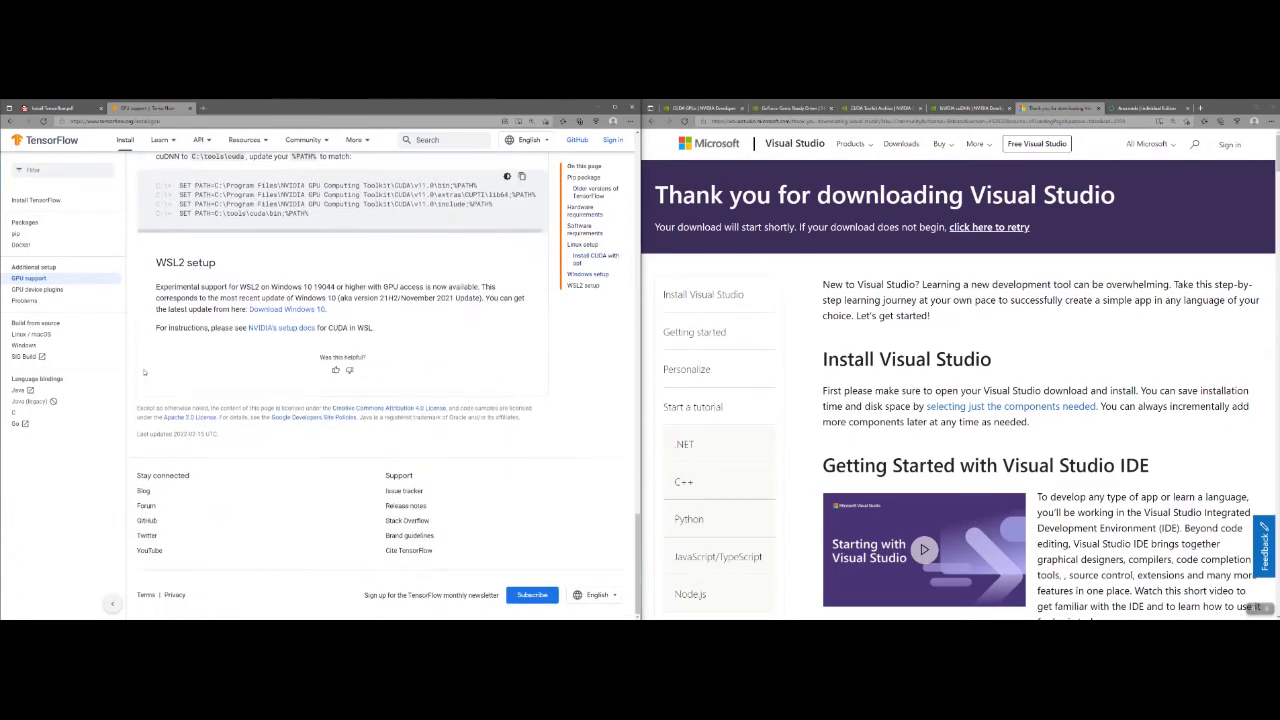
# Step: Review the Software requirements section of TensorFlow's GPU support page
pyautogui.scroll(20, 145, 372)
pyautogui.scroll(-3, 145, 372)
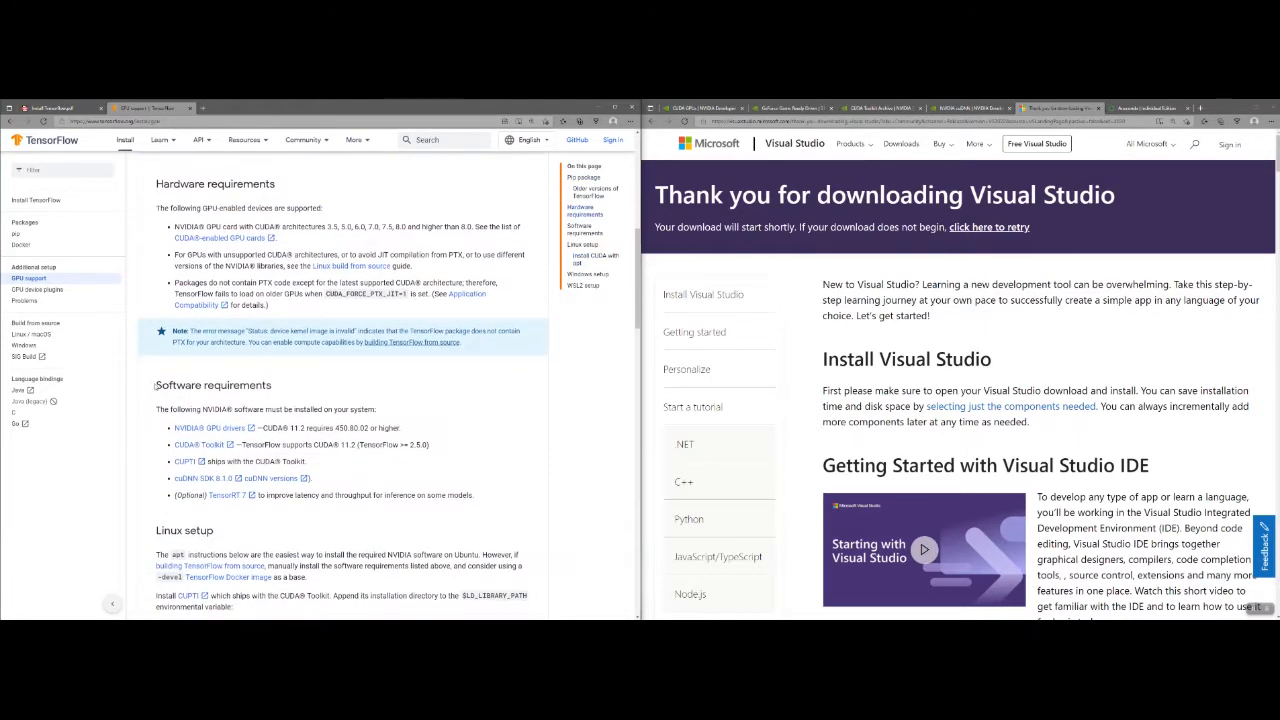
pyautogui.moveTo(155, 384); pyautogui.dragTo(272, 386)
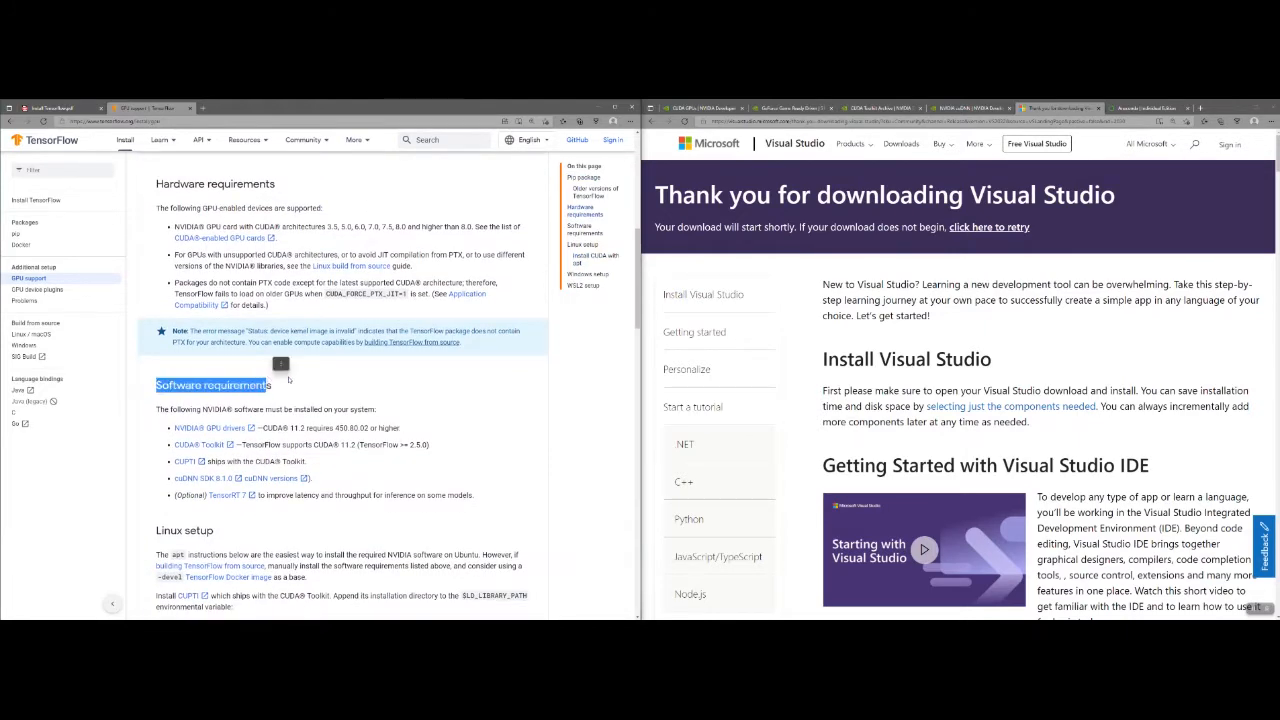
pyautogui.click(281, 388)
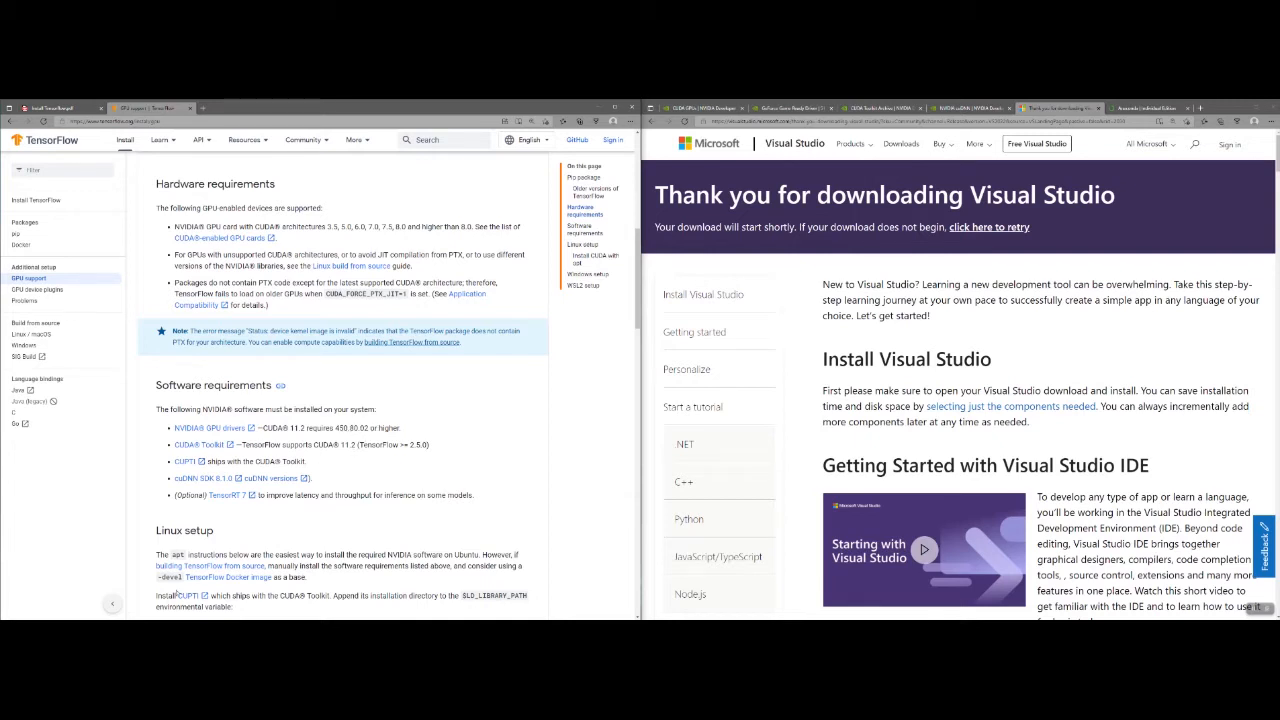
# Step: Open NVIDIA Control Panel to check the installed graphics driver version, then return to the GPU support page
pyautogui.press('super+s')
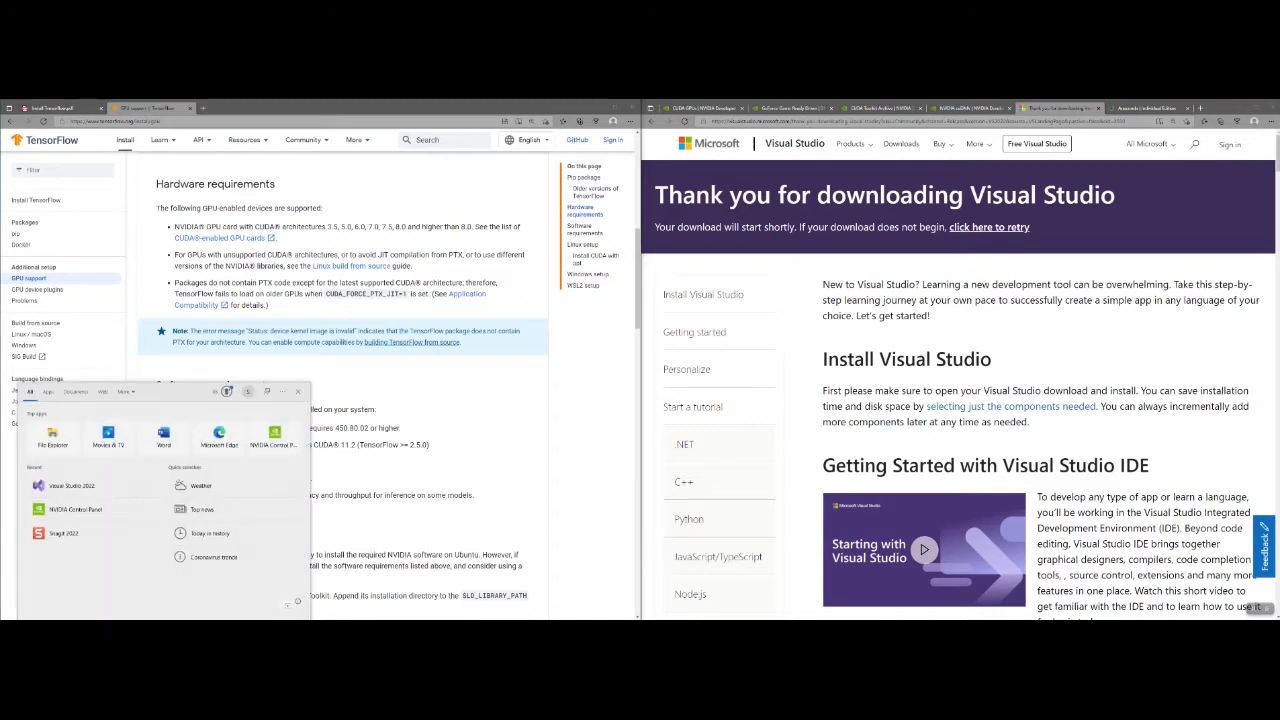
pyautogui.write('nvid')
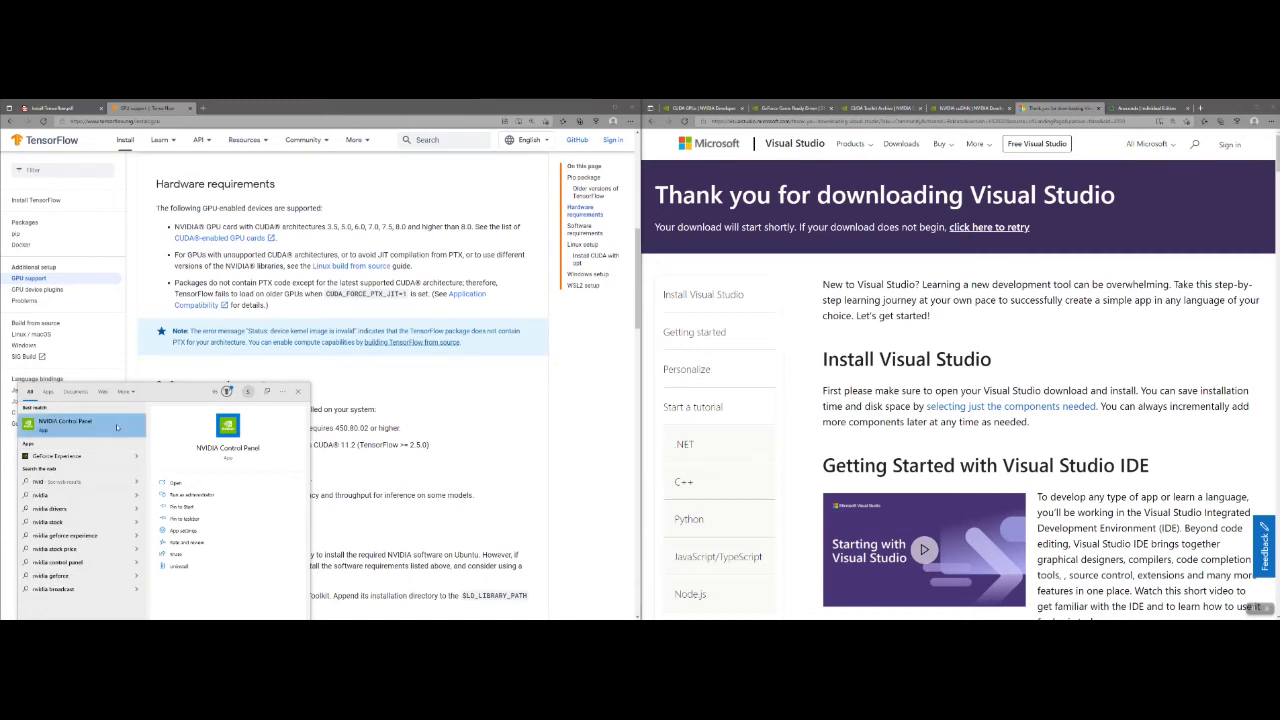
pyautogui.press('Return')
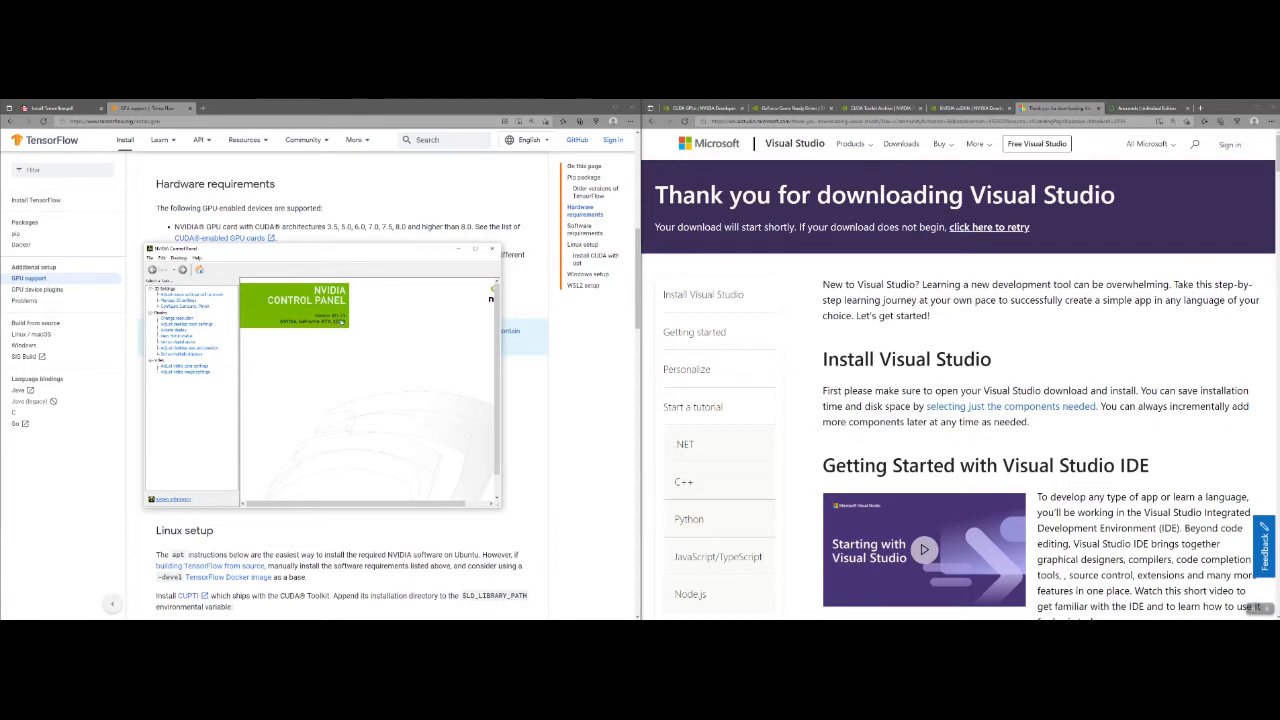
pyautogui.click(548, 383)
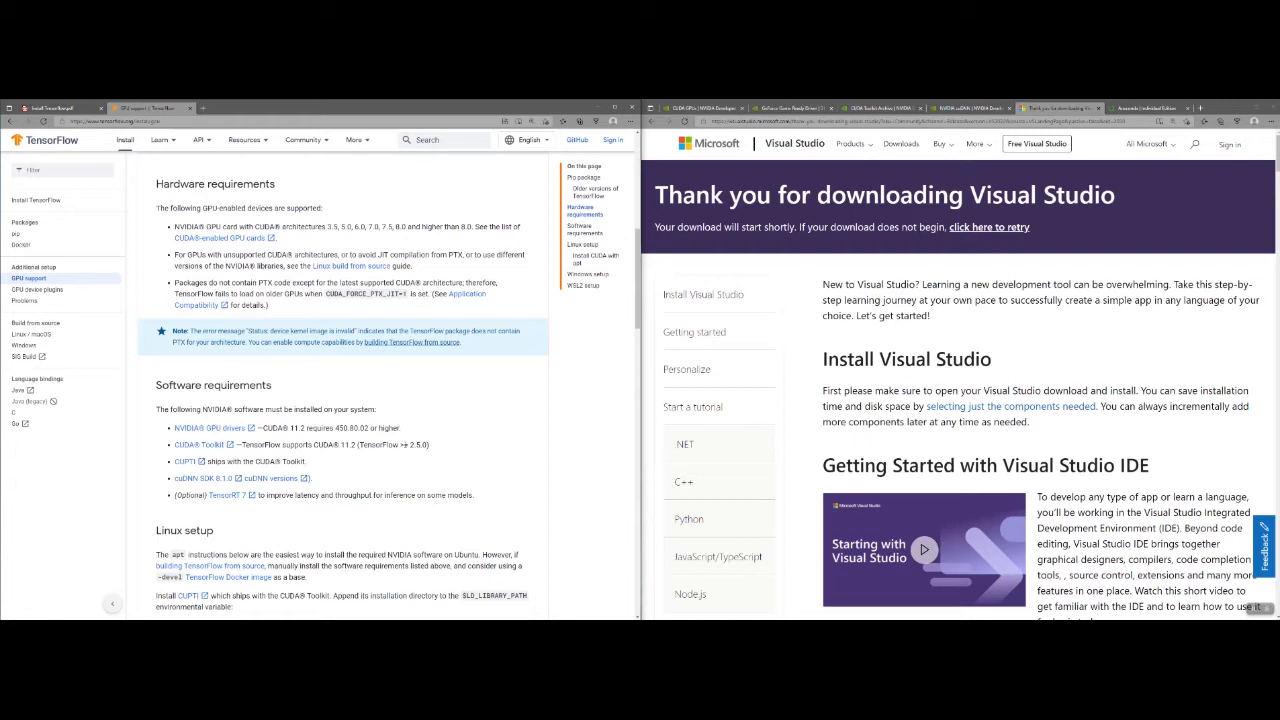
# Step: Examine the supported CUDA Toolkit version and the CUPTI entry in the software requirements list
pyautogui.moveTo(372, 446); pyautogui.dragTo(404, 446)
pyautogui.moveTo(227, 462); pyautogui.dragTo(309, 462)
pyautogui.click(333, 460)
# Step: Open TensorFlow's Build from source on Windows page and find the GPU table under Tested build configurations
pyautogui.click(30, 345)
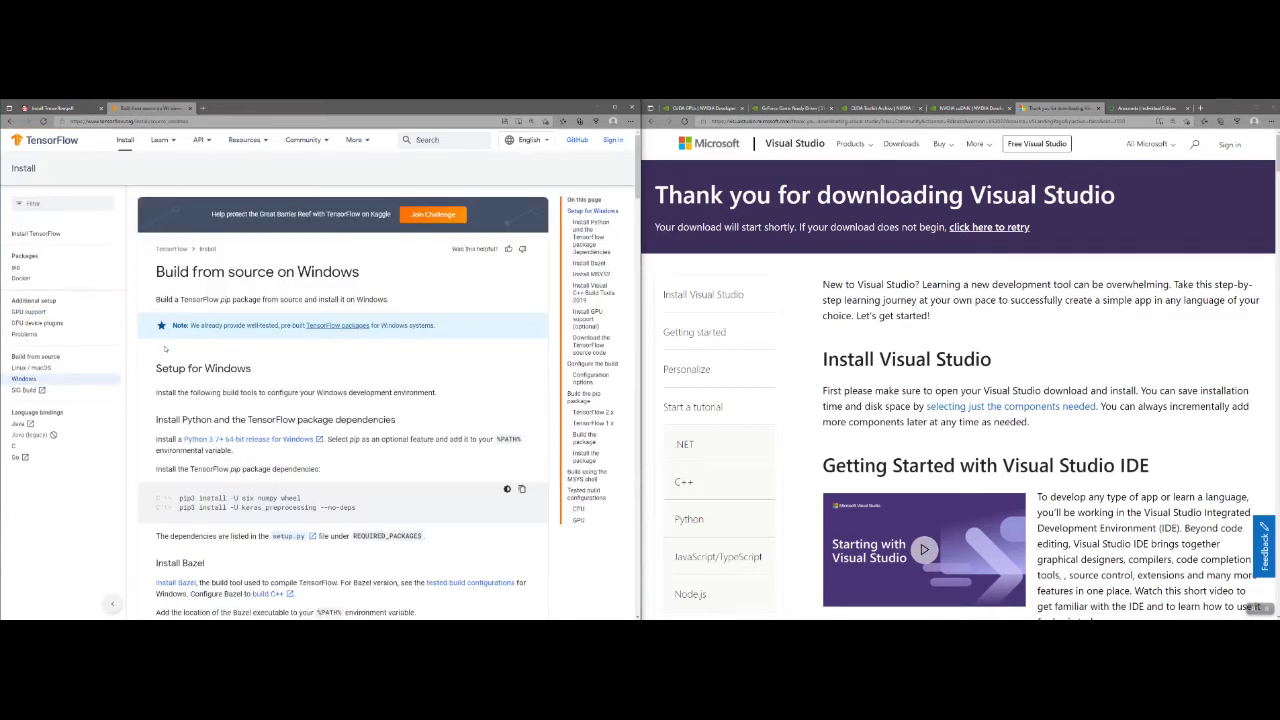
pyautogui.scroll(-5, 157, 350)
pyautogui.scroll(-5, 151, 350)
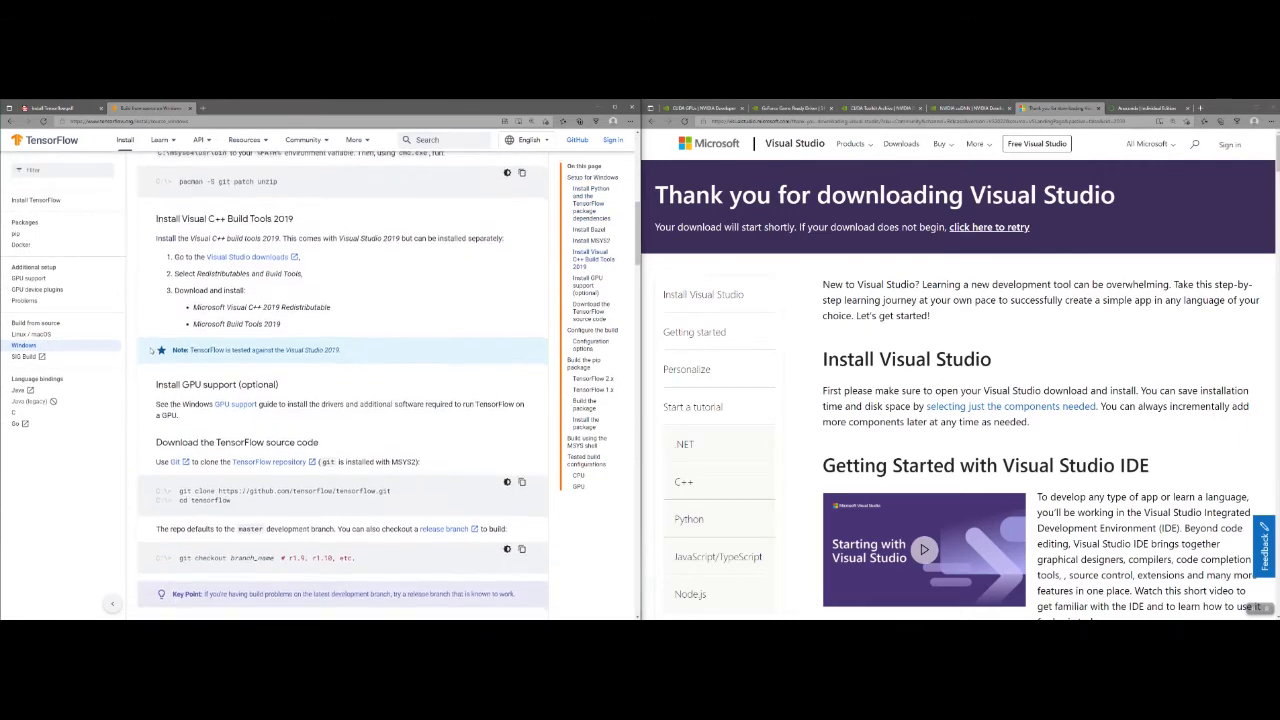
pyautogui.scroll(-3, 147, 352)
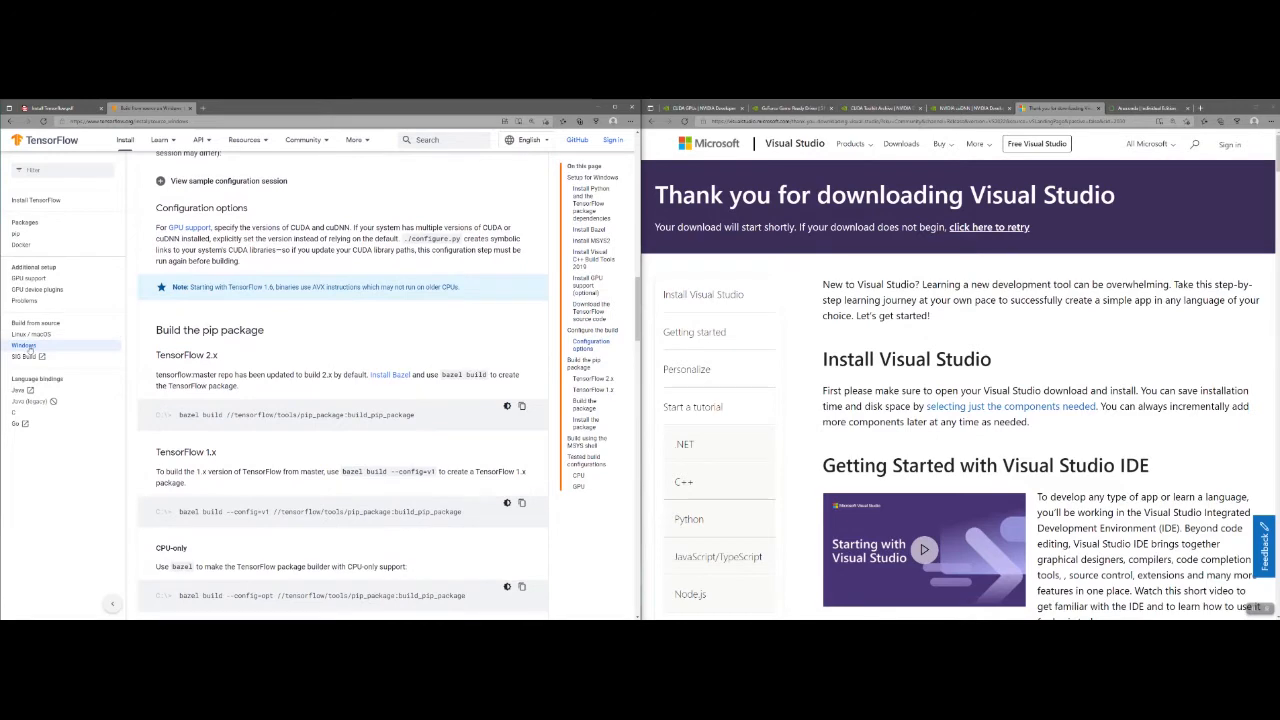
pyautogui.scroll(-10, 140, 339)
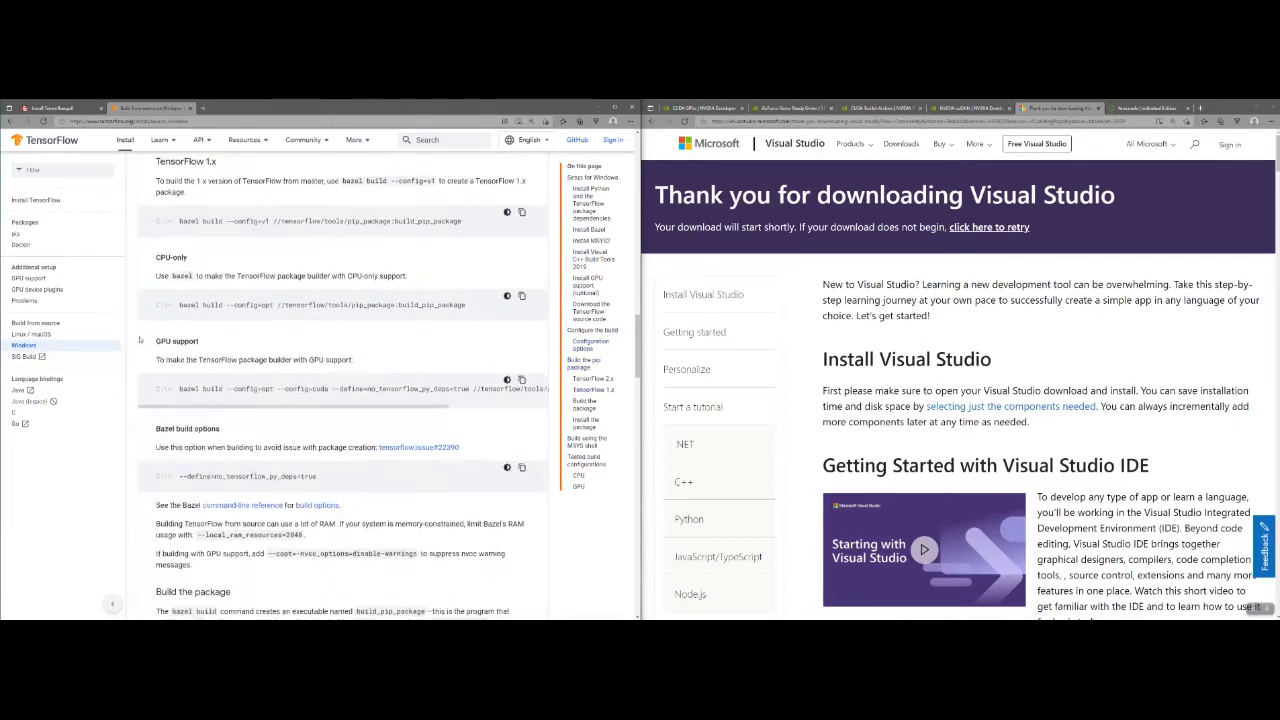
pyautogui.scroll(-3, 139, 339)
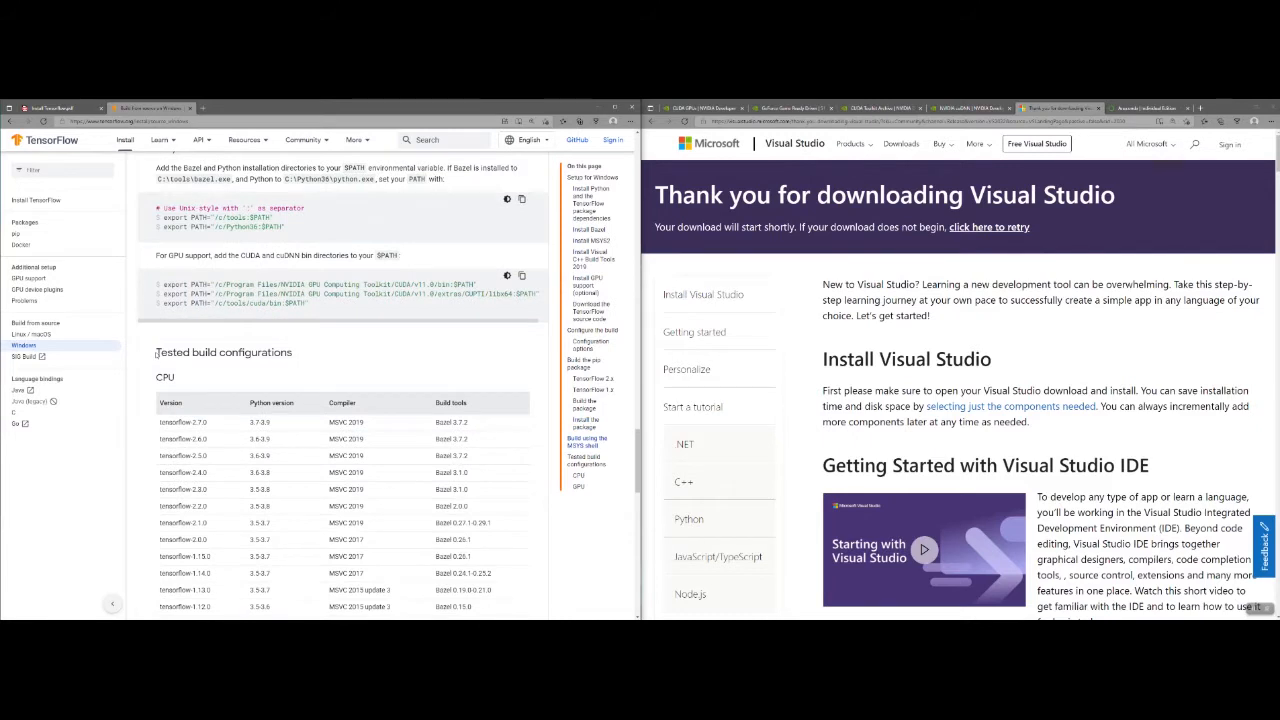
pyautogui.moveTo(143, 355); pyautogui.dragTo(293, 353)
pyautogui.click(265, 336)
pyautogui.scroll(-5, 157, 377)
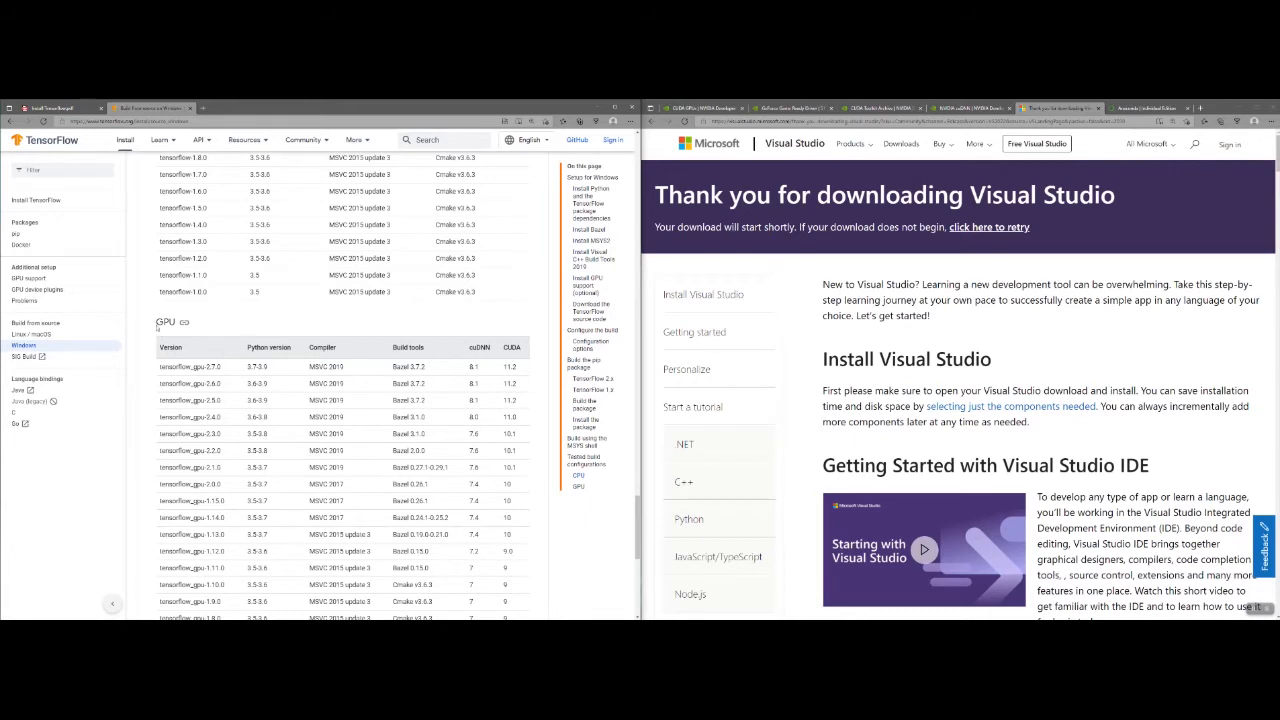
# Step: Look up the cuDNN and CUDA versions listed for tensorflow_gpu-2.7.0 in the GPU table
pyautogui.doubleClick(164, 321)
pyautogui.moveTo(181, 367); pyautogui.dragTo(222, 367)
pyautogui.doubleClick(472, 367)
pyautogui.doubleClick(510, 367)
pyautogui.moveTo(188, 368); pyautogui.dragTo(529, 369)
pyautogui.click(527, 370)
pyautogui.moveTo(206, 367); pyautogui.dragTo(220, 367)
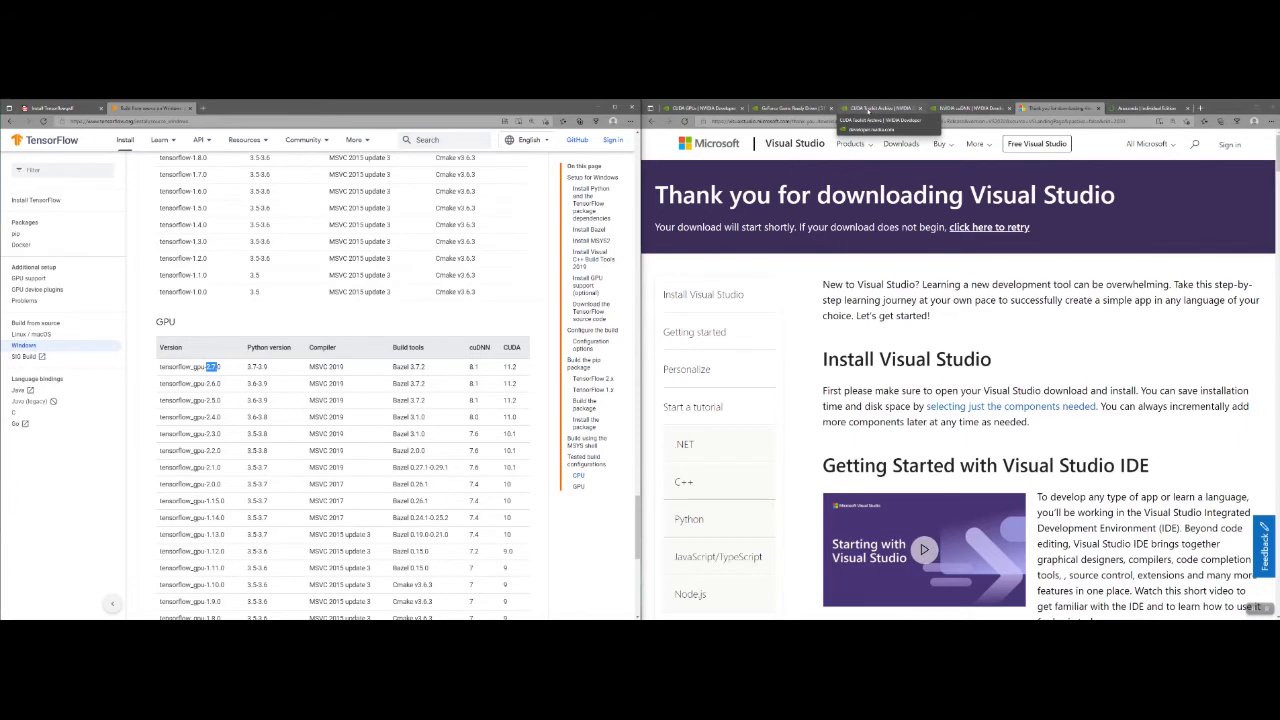
# Step: Open the CUDA Toolkit 11.2.0 download page from NVIDIA's CUDA Toolkit Archive
pyautogui.click(866, 108)
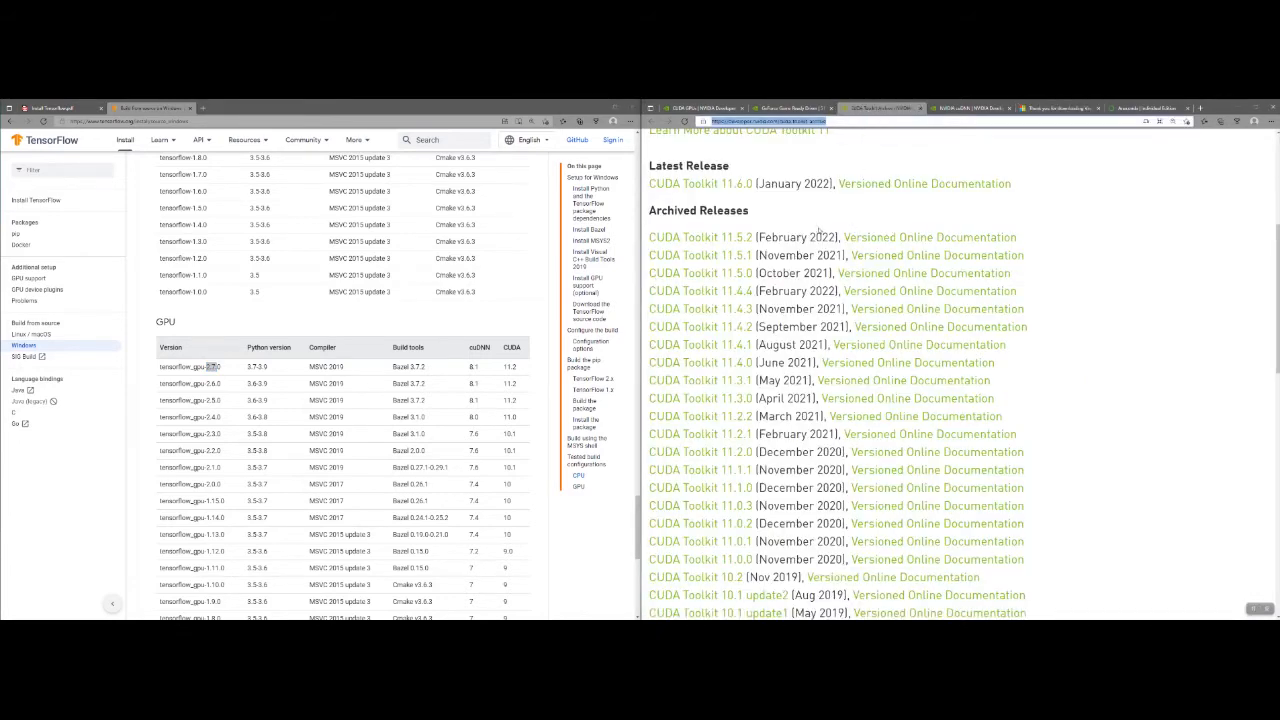
pyautogui.scroll(5, 790, 270)
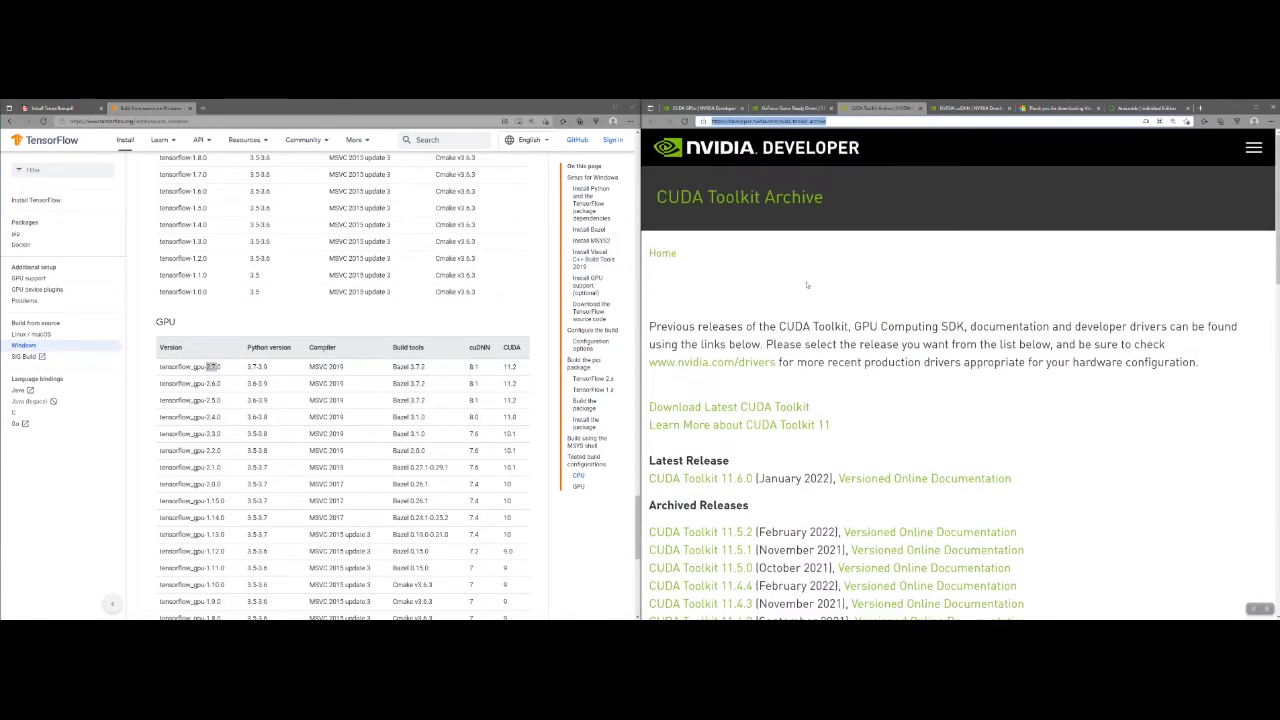
pyautogui.scroll(-3, 807, 285)
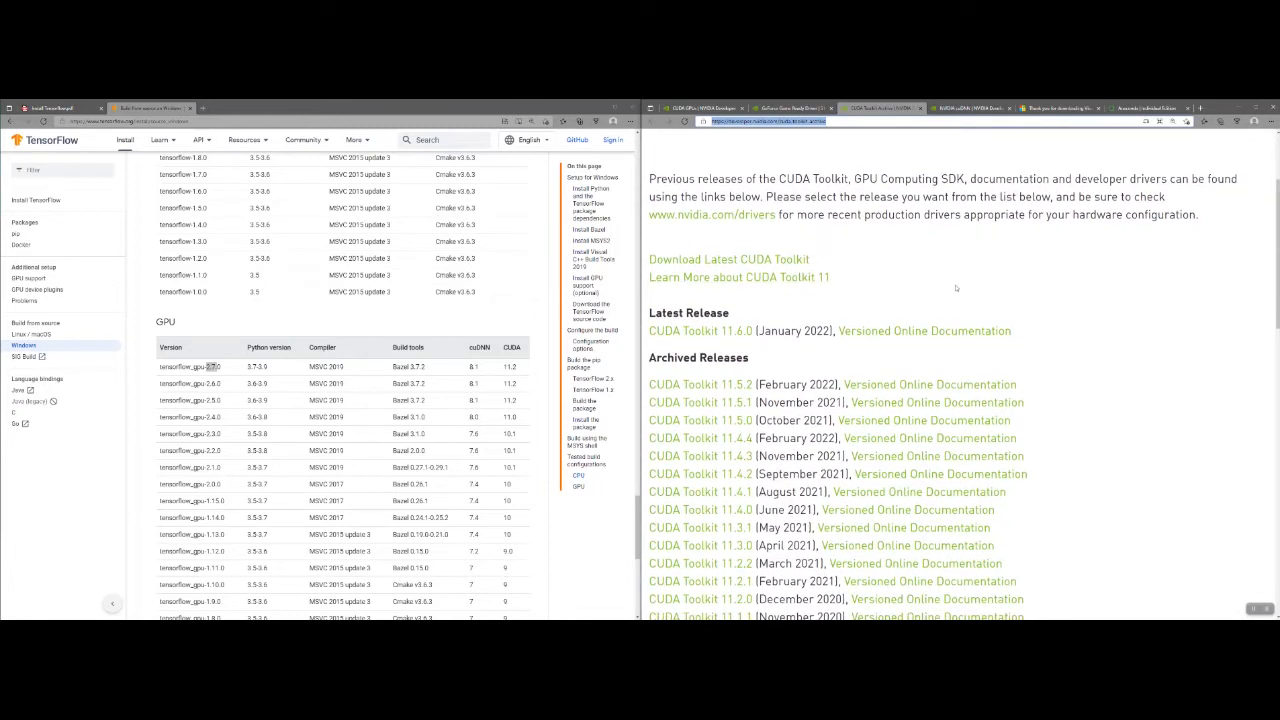
pyautogui.scroll(-1, 955, 288)
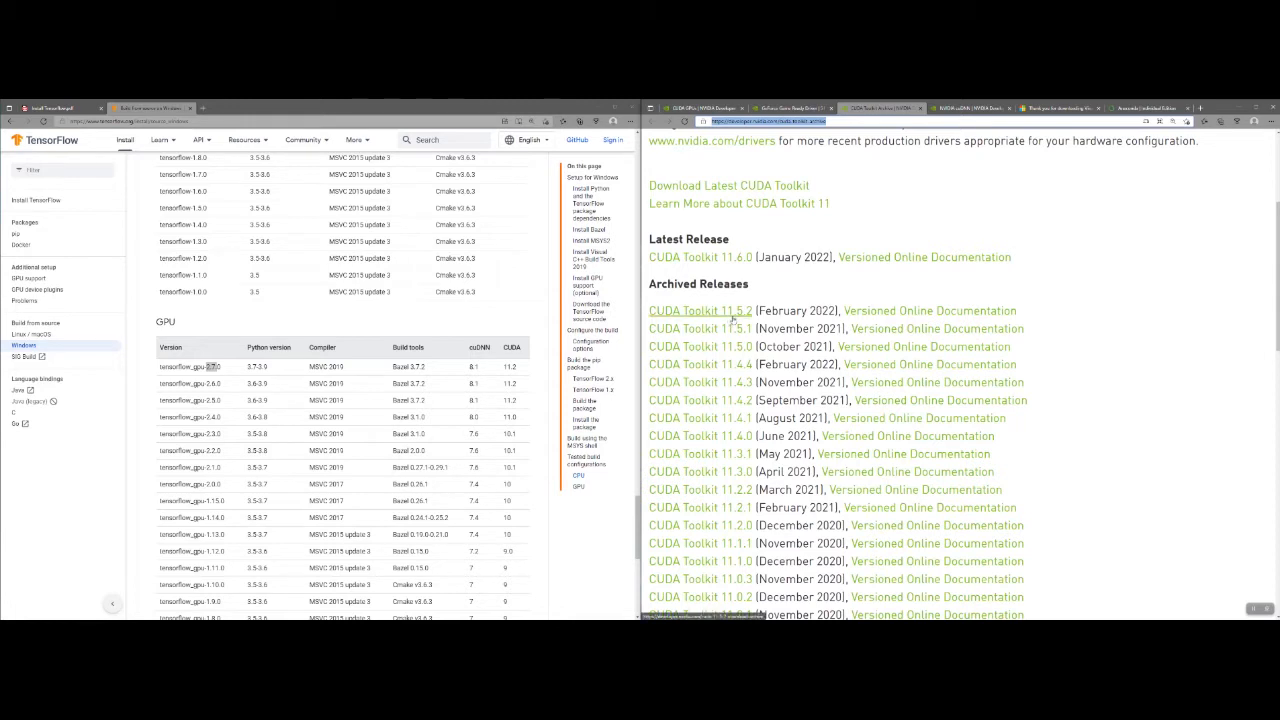
pyautogui.scroll(-2, 750, 313)
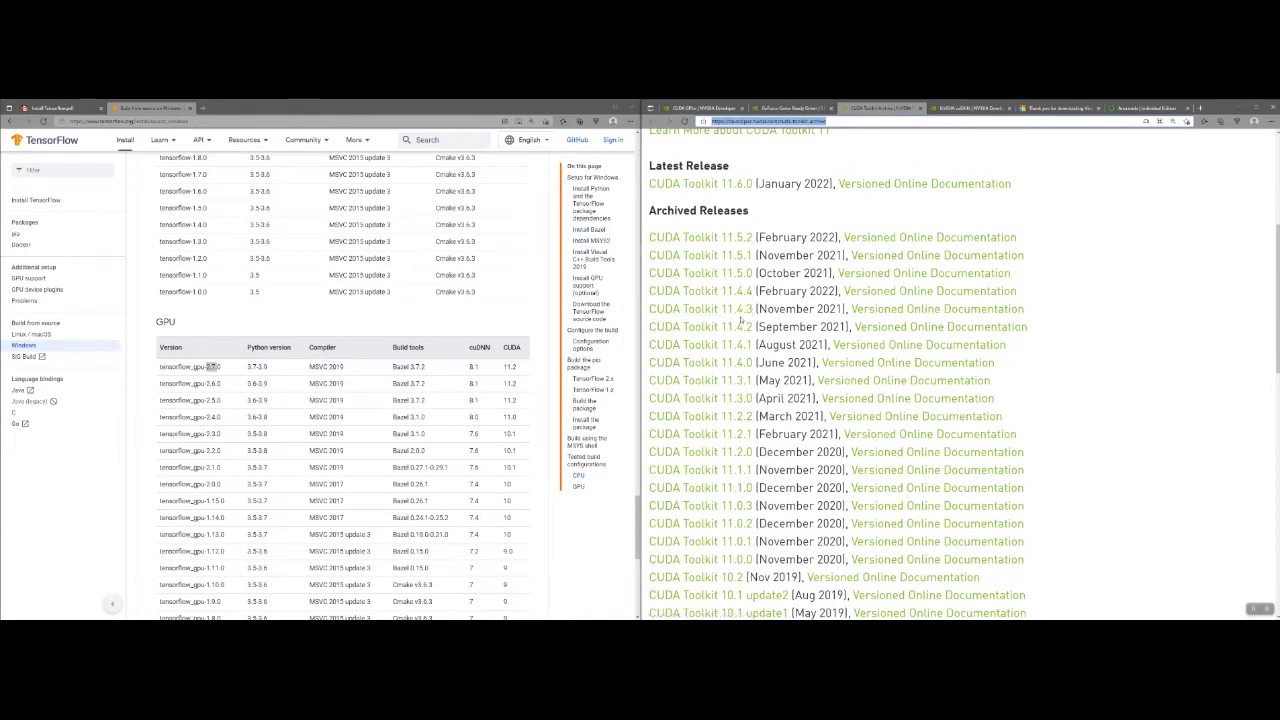
pyautogui.scroll(-2, 745, 315)
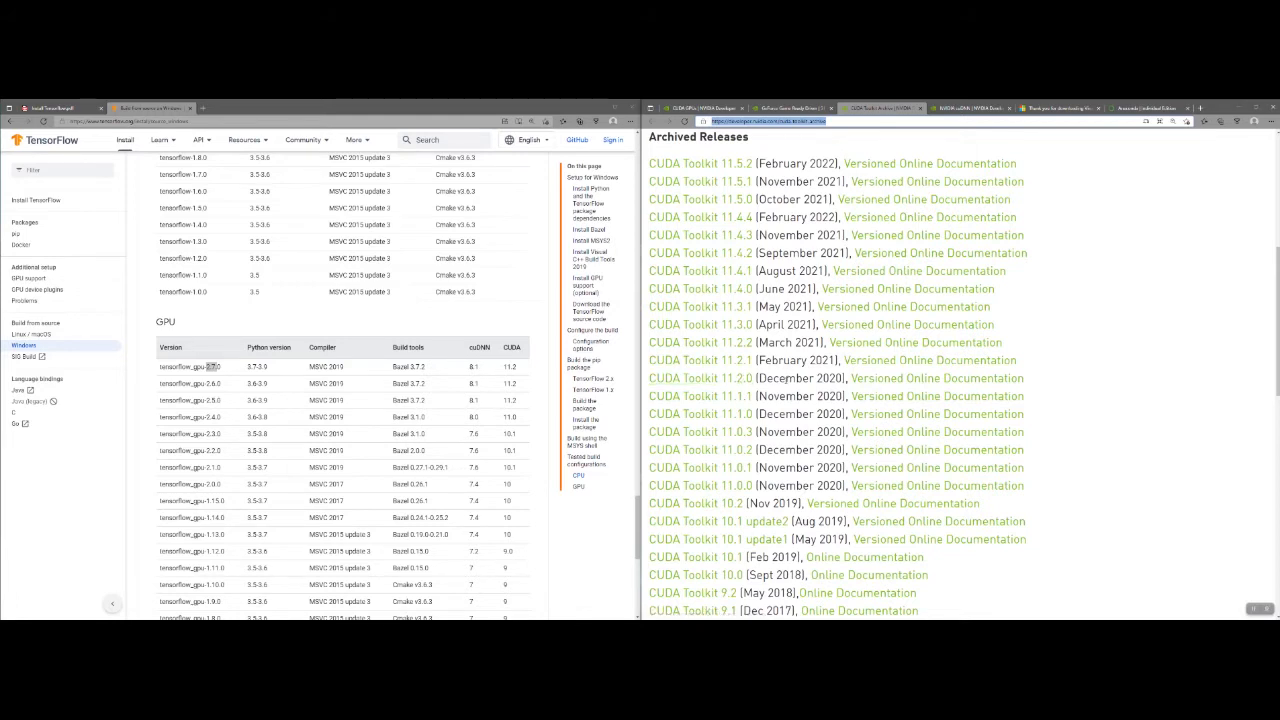
pyautogui.click(742, 380)
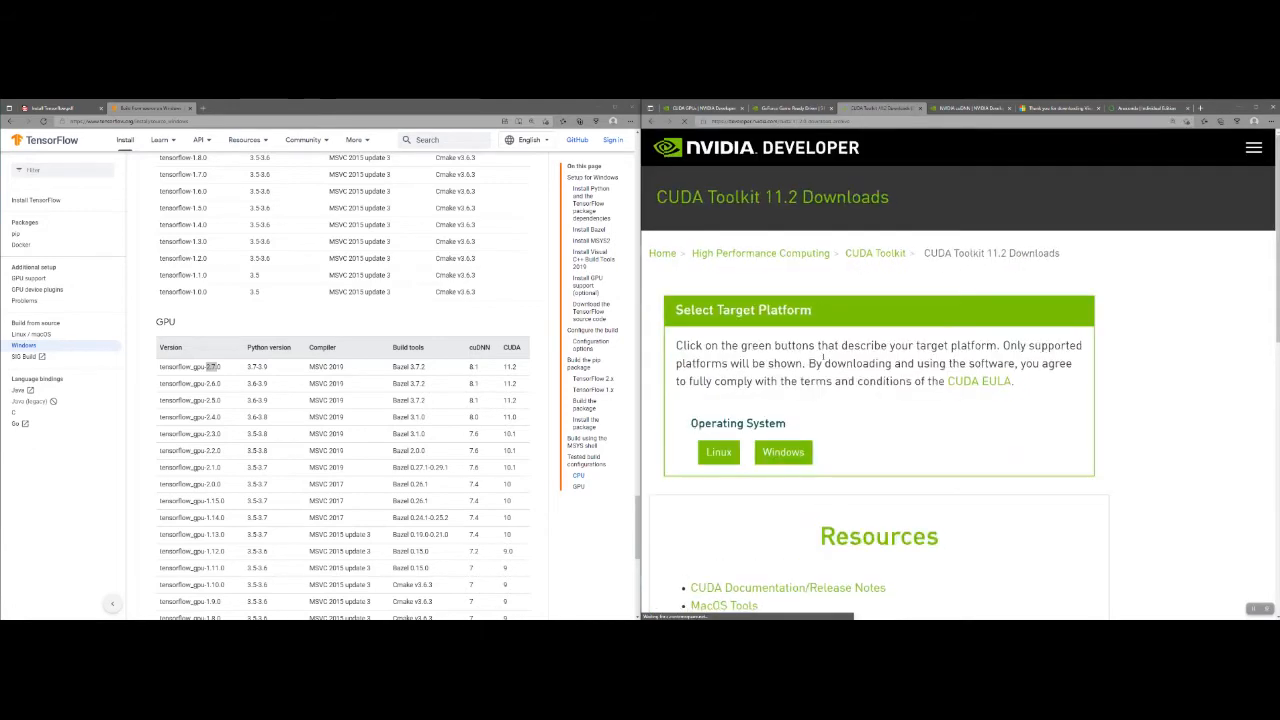
# Step: Download the CUDA Toolkit 11.2 base installer for Windows, x86_64, version 10, as exe (local)
pyautogui.scroll(-2, 802, 370)
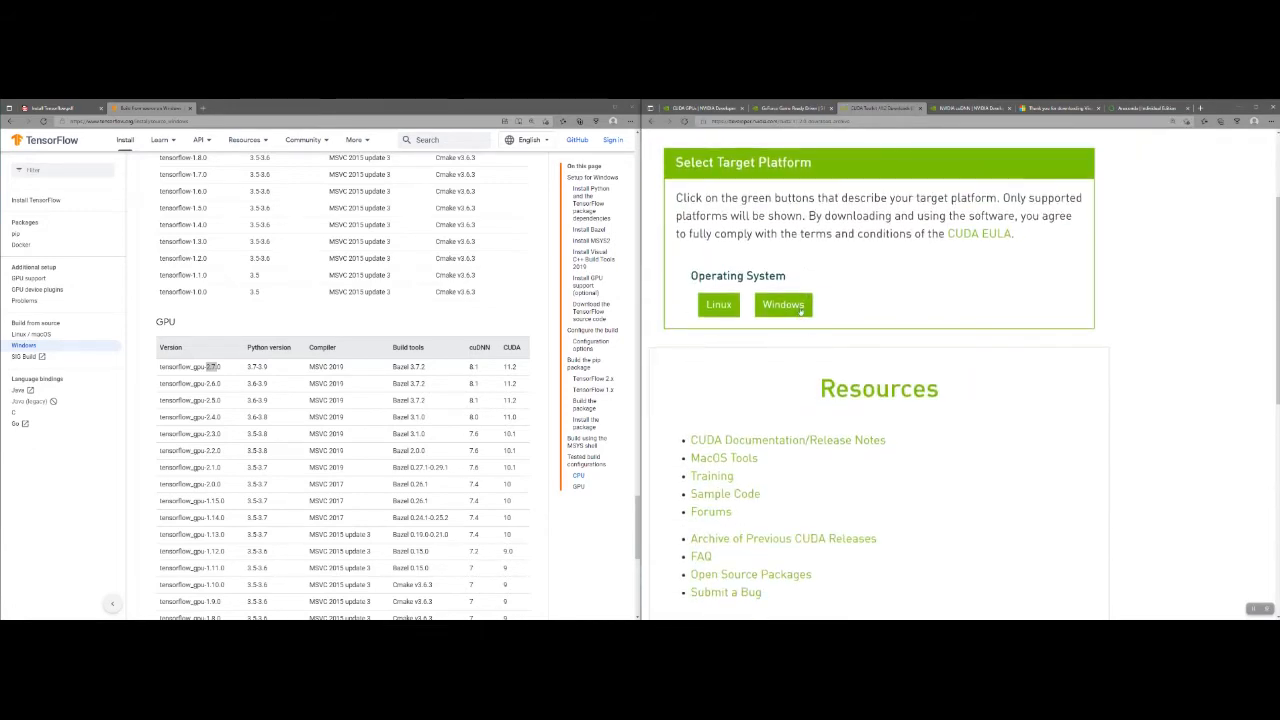
pyautogui.click(800, 312)
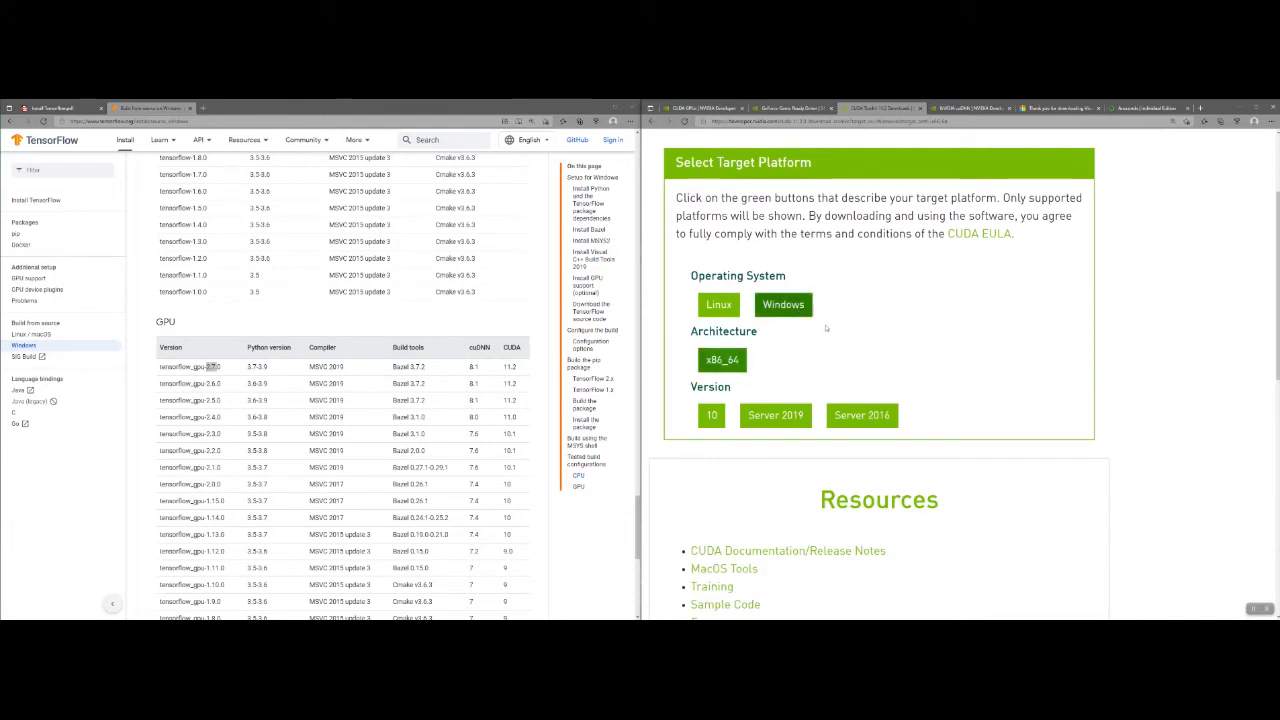
pyautogui.click(713, 416)
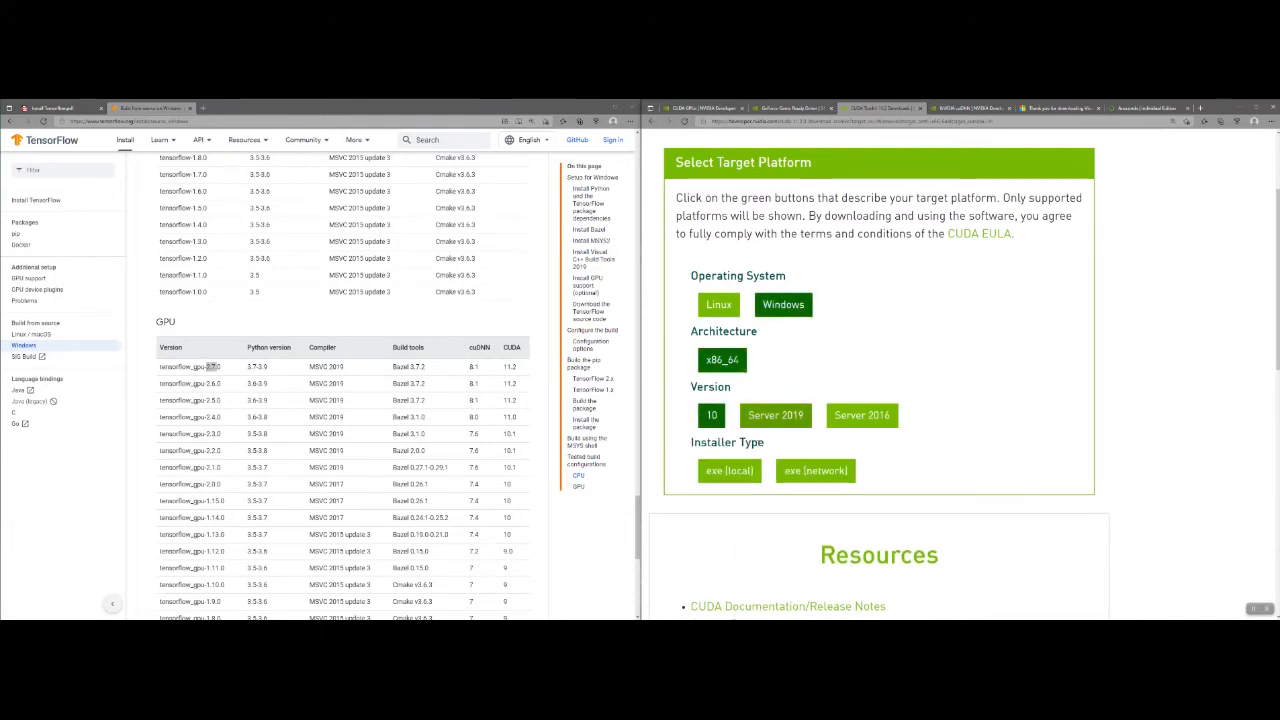
pyautogui.click(730, 470)
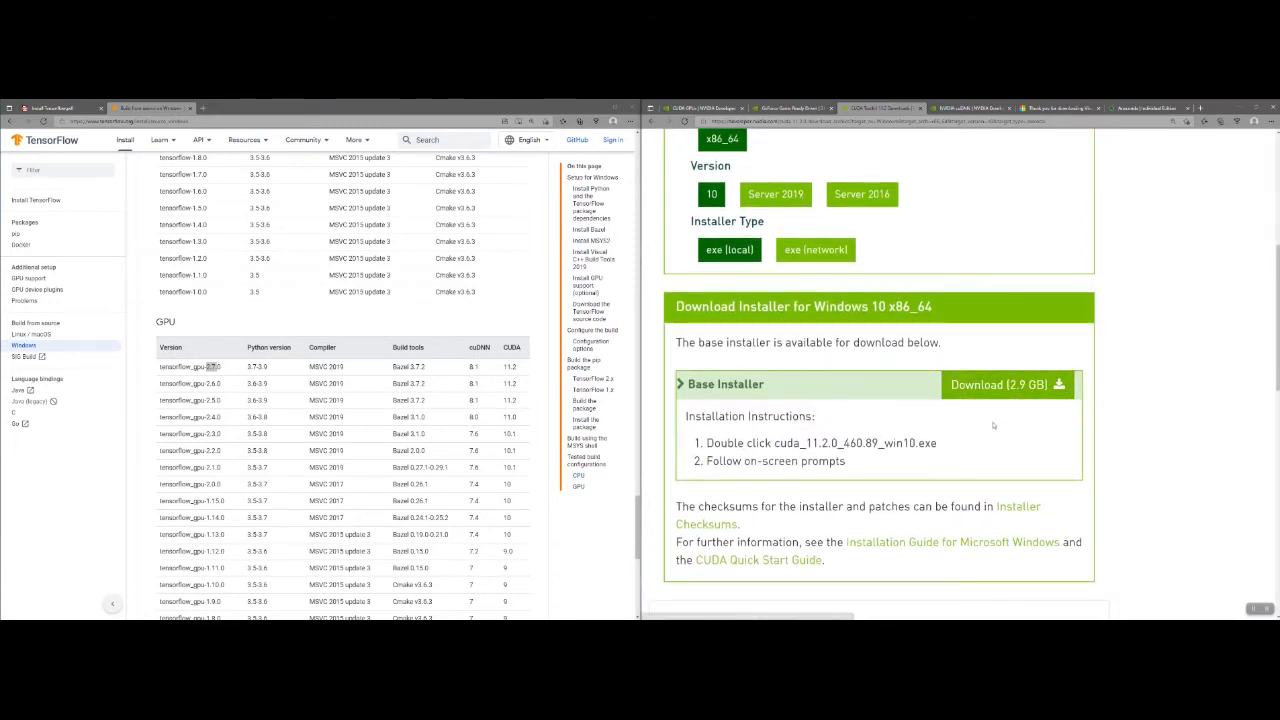
pyautogui.scroll(-3, 997, 422)
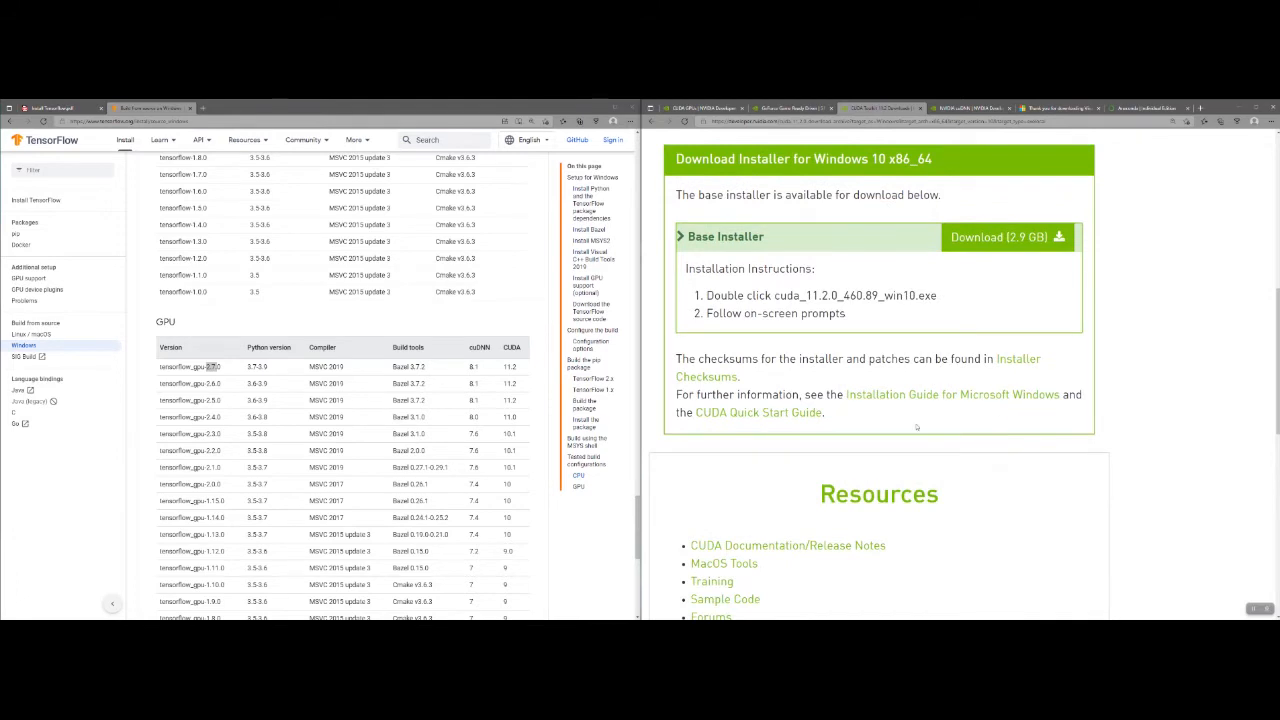
pyautogui.click(1004, 244)
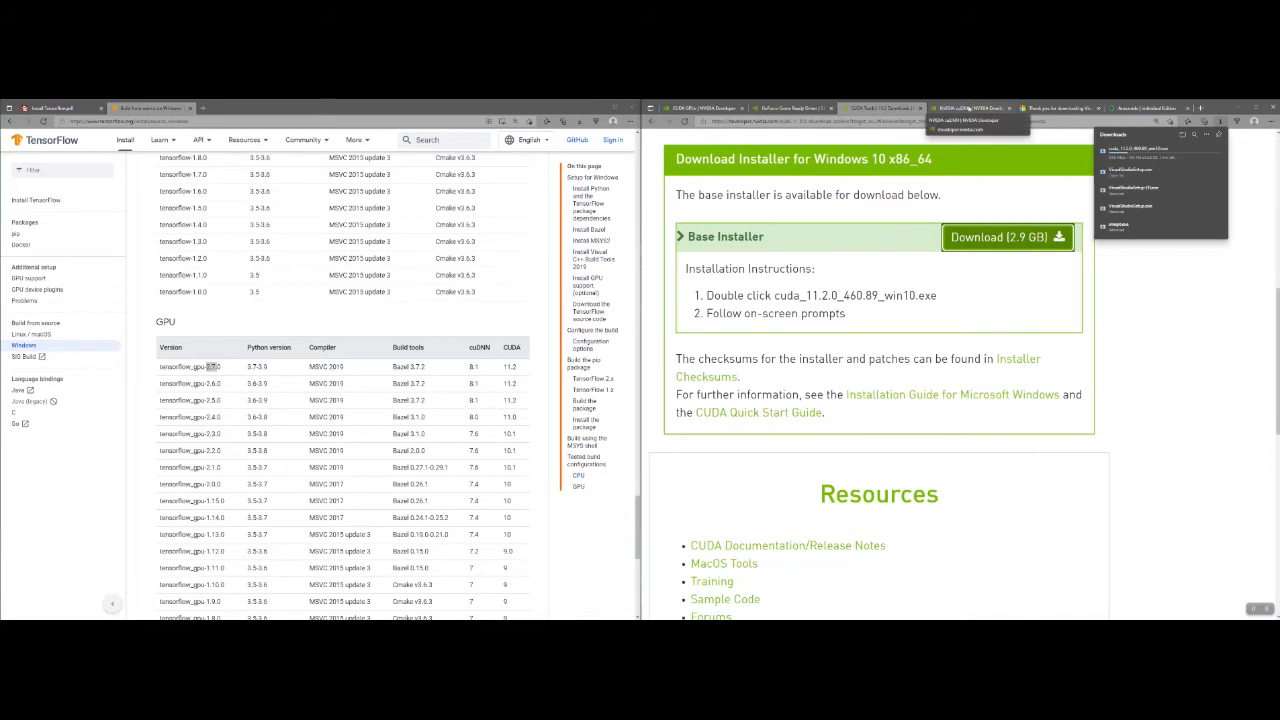
# Step: Go to the cuDNN Download page from the NVIDIA cuDNN page
pyautogui.click(967, 108)
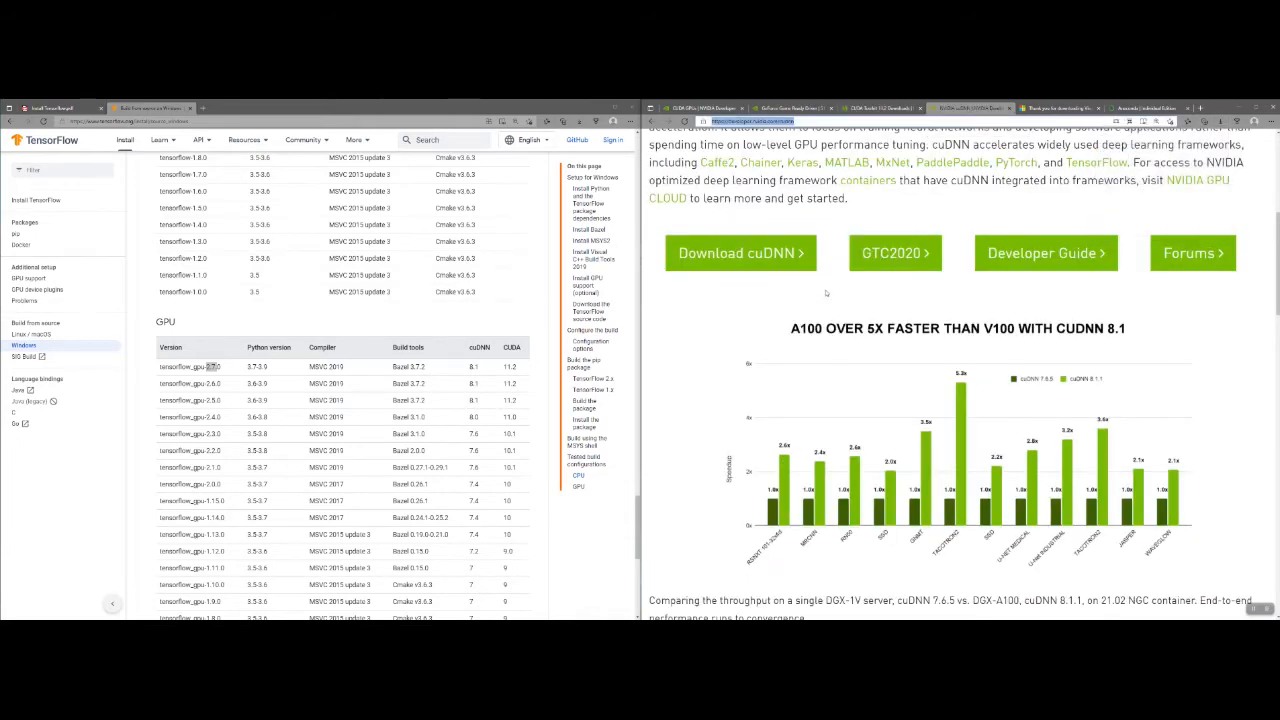
pyautogui.scroll(4, 826, 295)
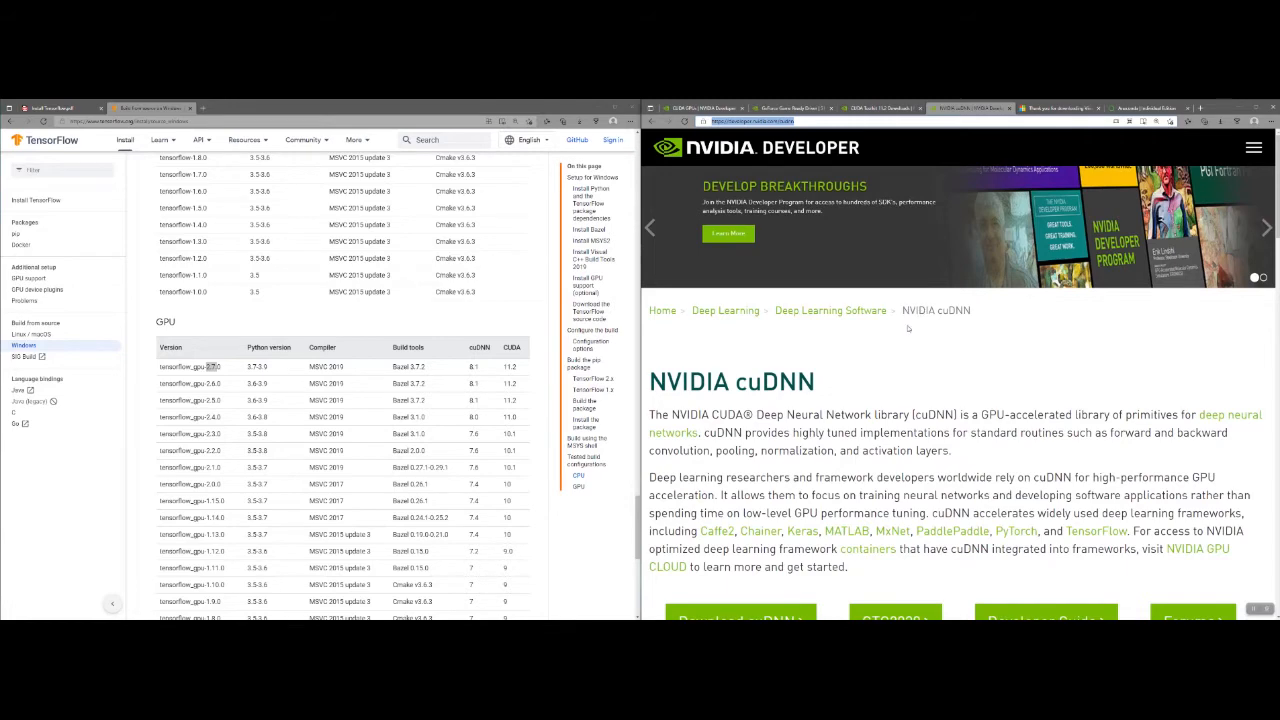
pyautogui.scroll(-3, 908, 328)
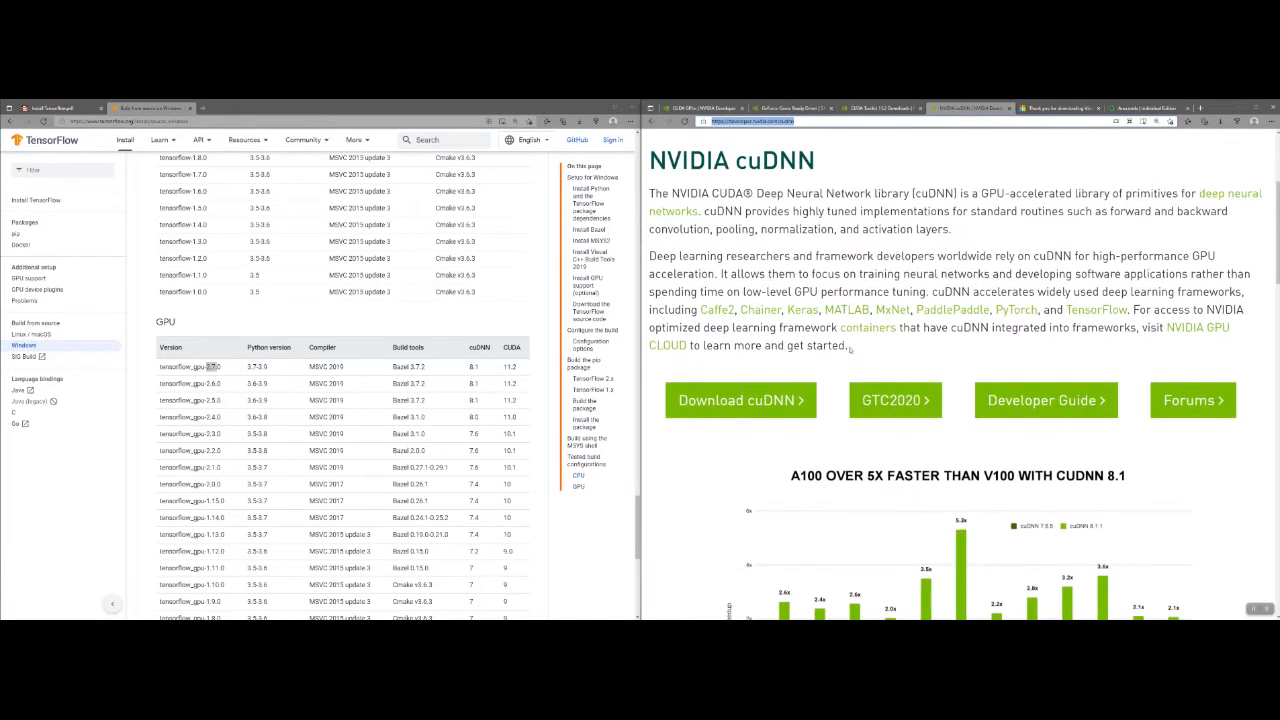
pyautogui.scroll(-1, 834, 345)
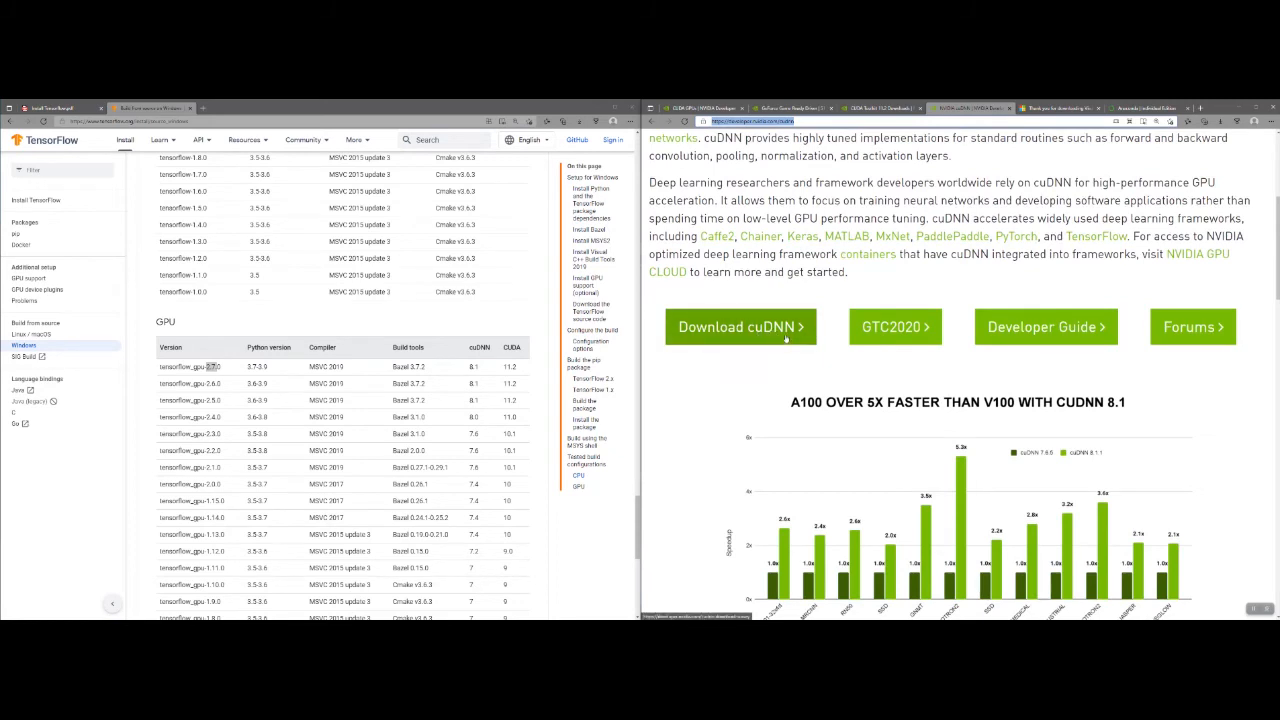
pyautogui.click(752, 332)
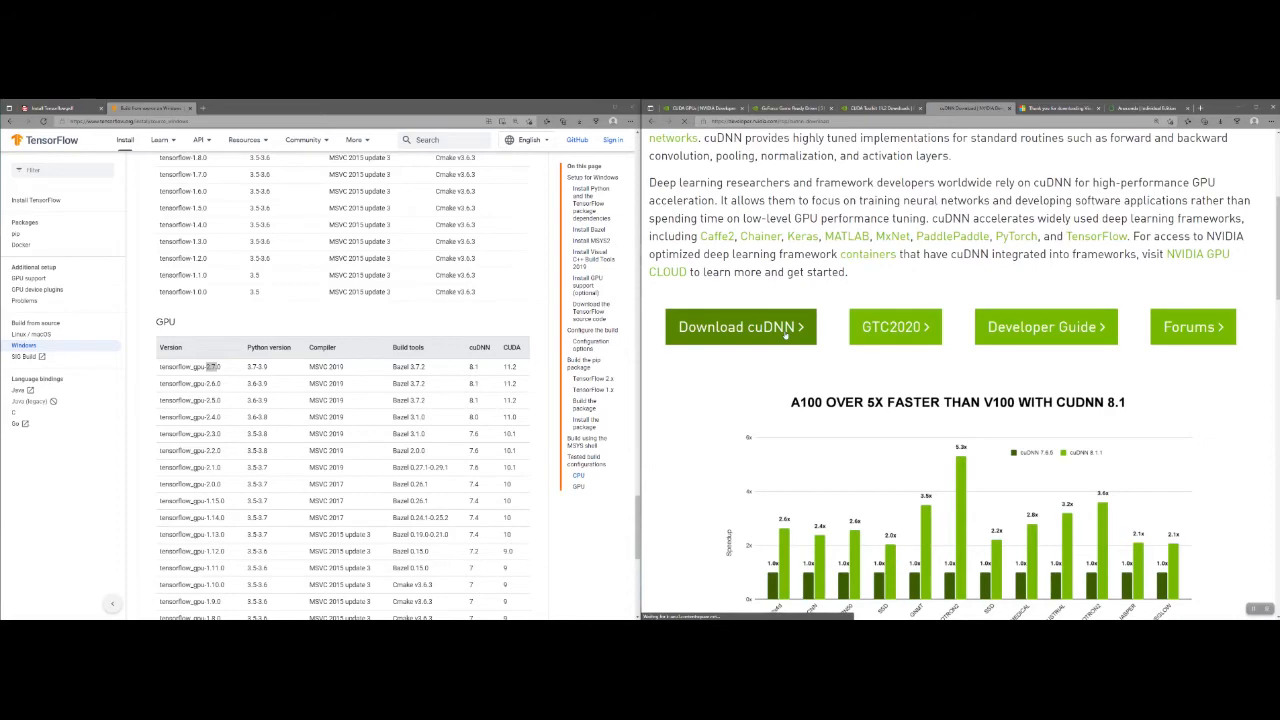
# Step: Agree to the cuDNN Software License Agreement and open the archived cuDNN releases
pyautogui.click(654, 391)
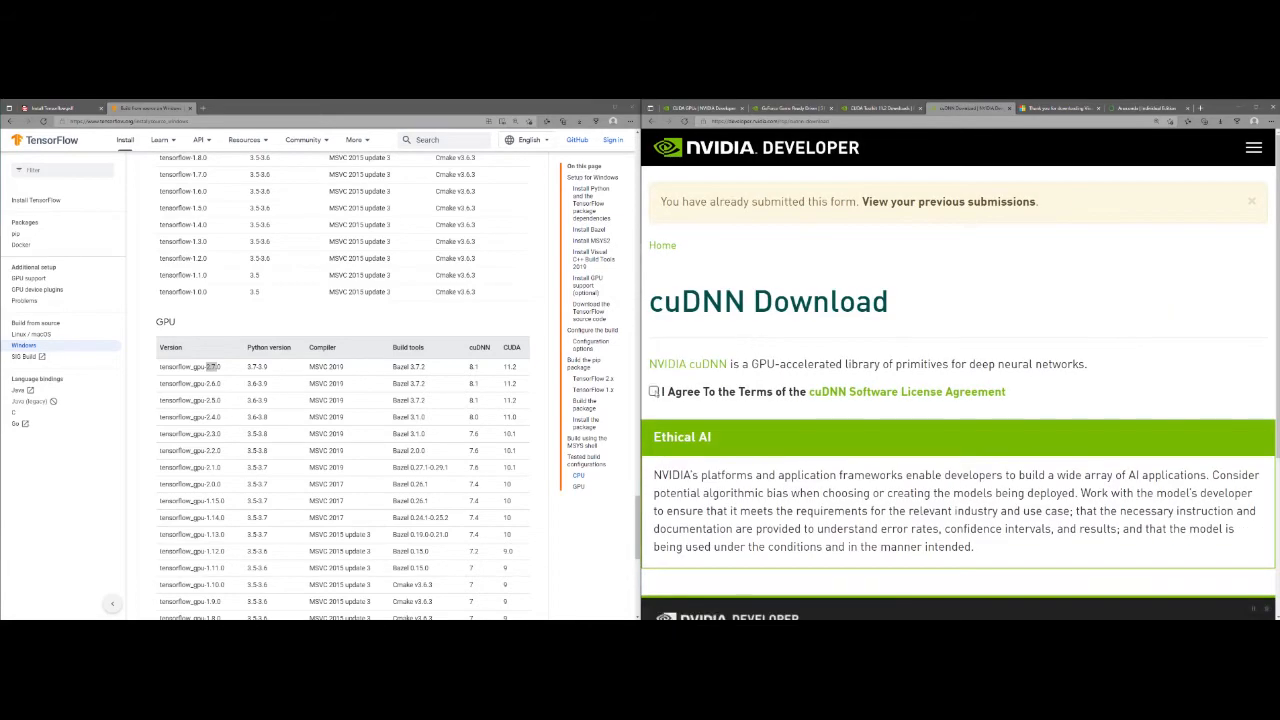
pyautogui.scroll(-2, 762, 366)
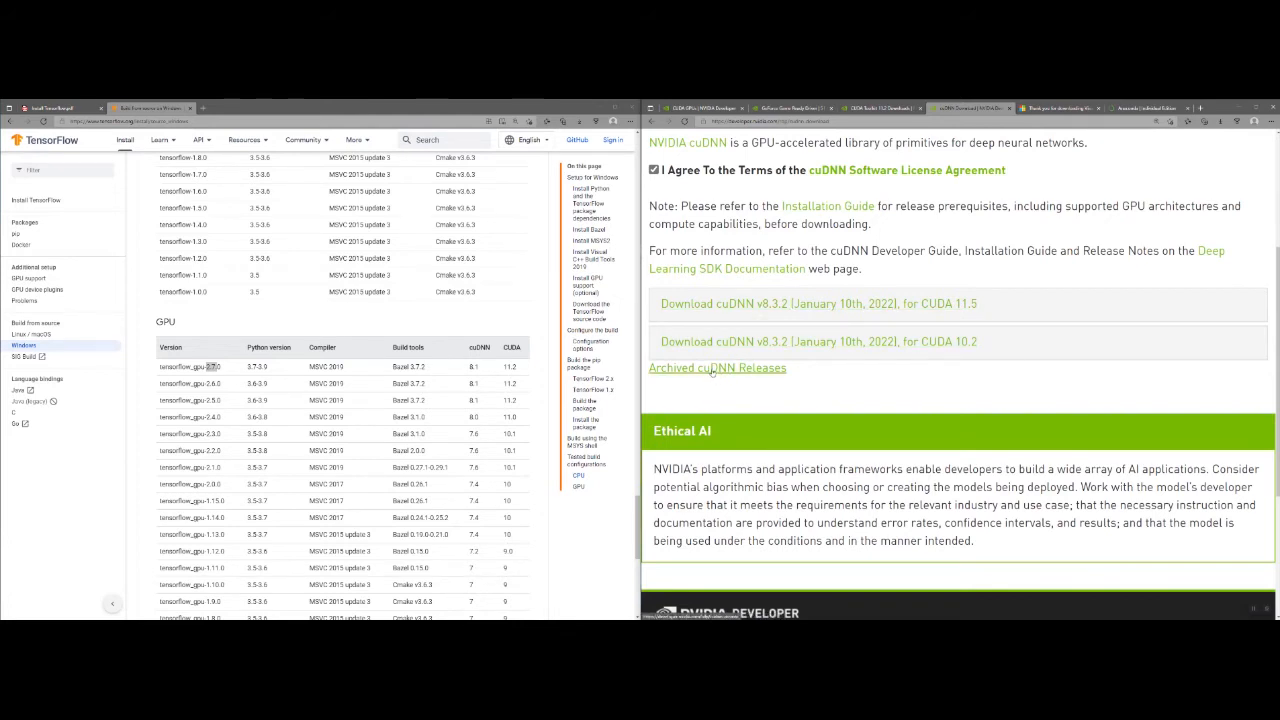
pyautogui.click(755, 370)
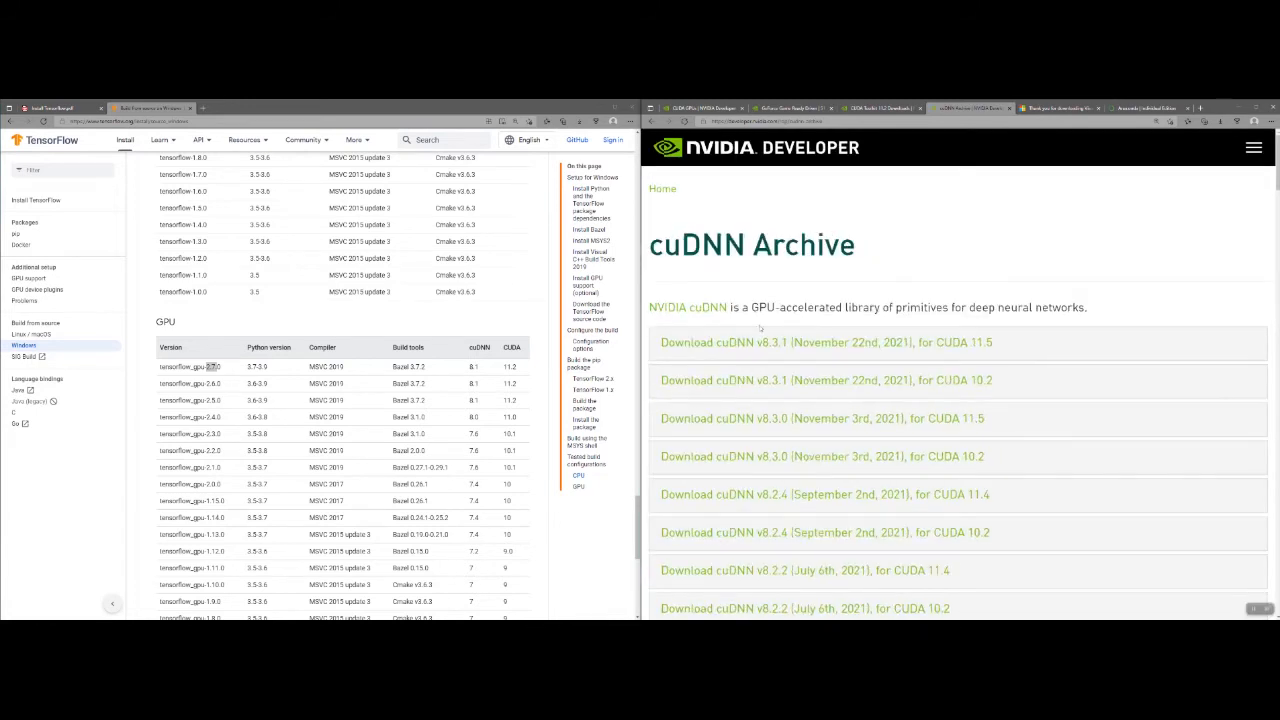
# Step: Download the Windows (x86) library of cuDNN v8.1.1 for CUDA 11.0, 11.1 and 11.2 from the cuDNN Archive
pyautogui.scroll(-5, 756, 328)
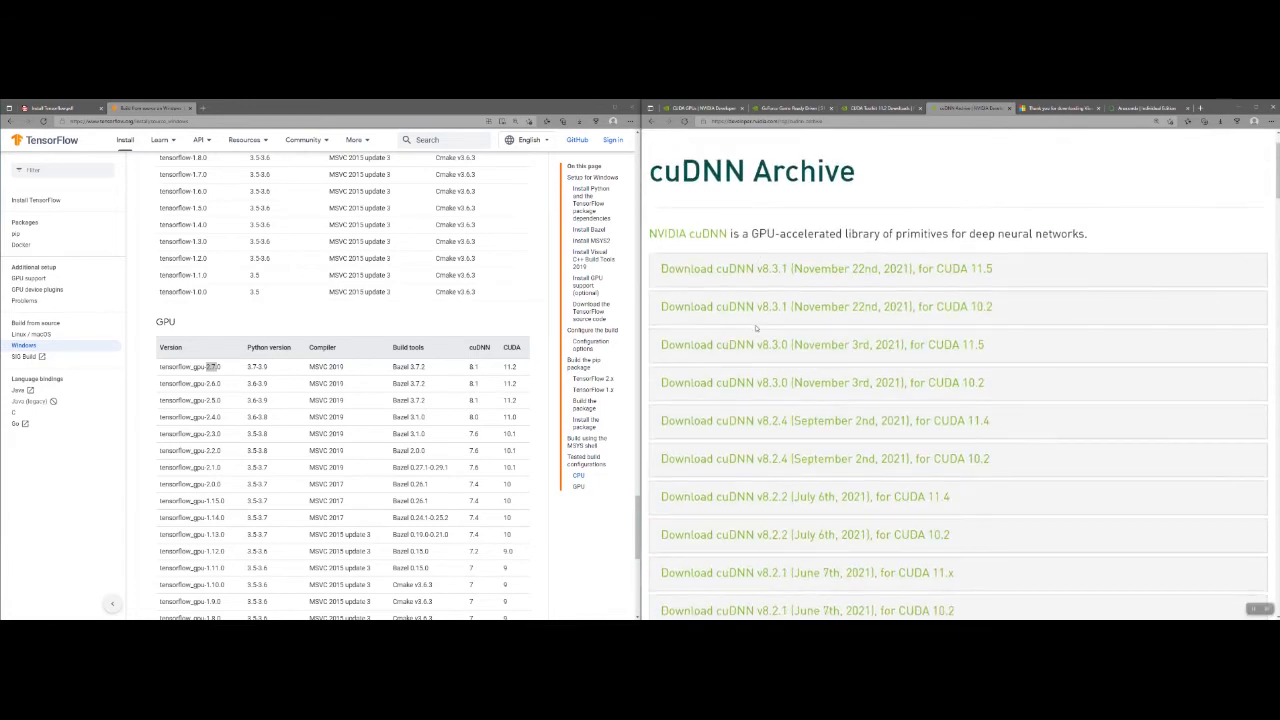
pyautogui.scroll(-5, 756, 328)
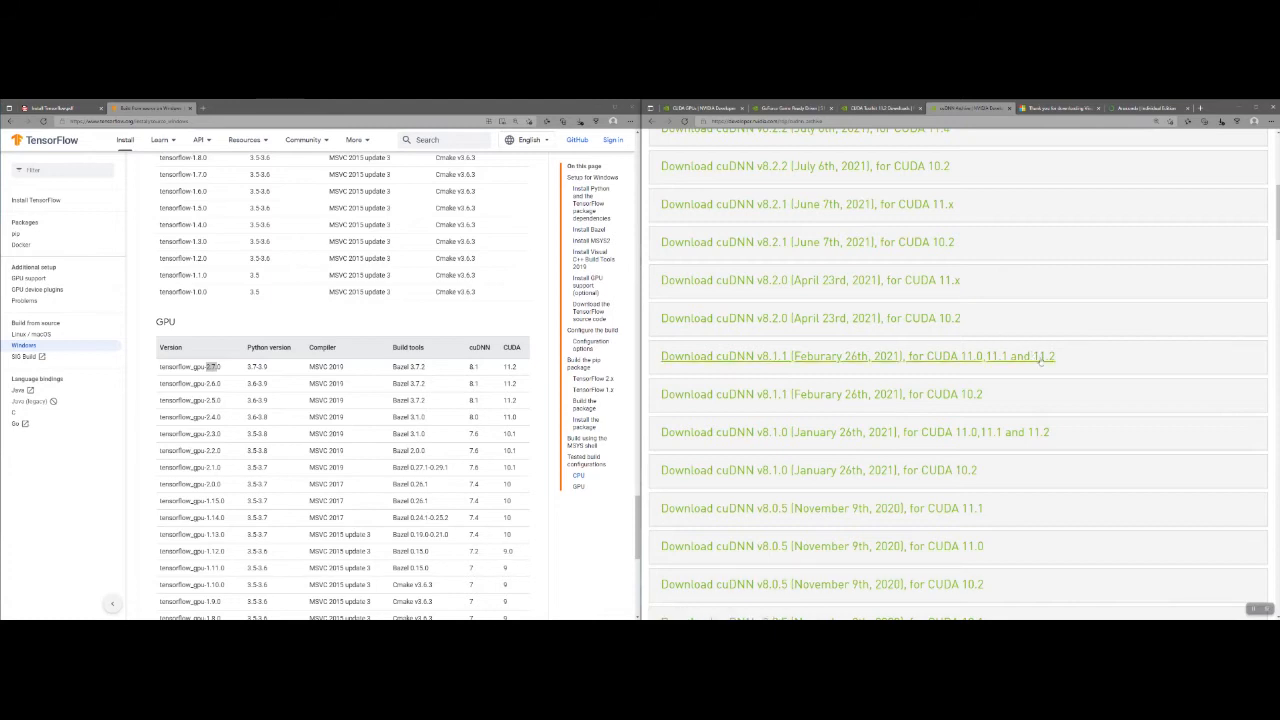
pyautogui.click(746, 359)
pyautogui.scroll(-2, 797, 369)
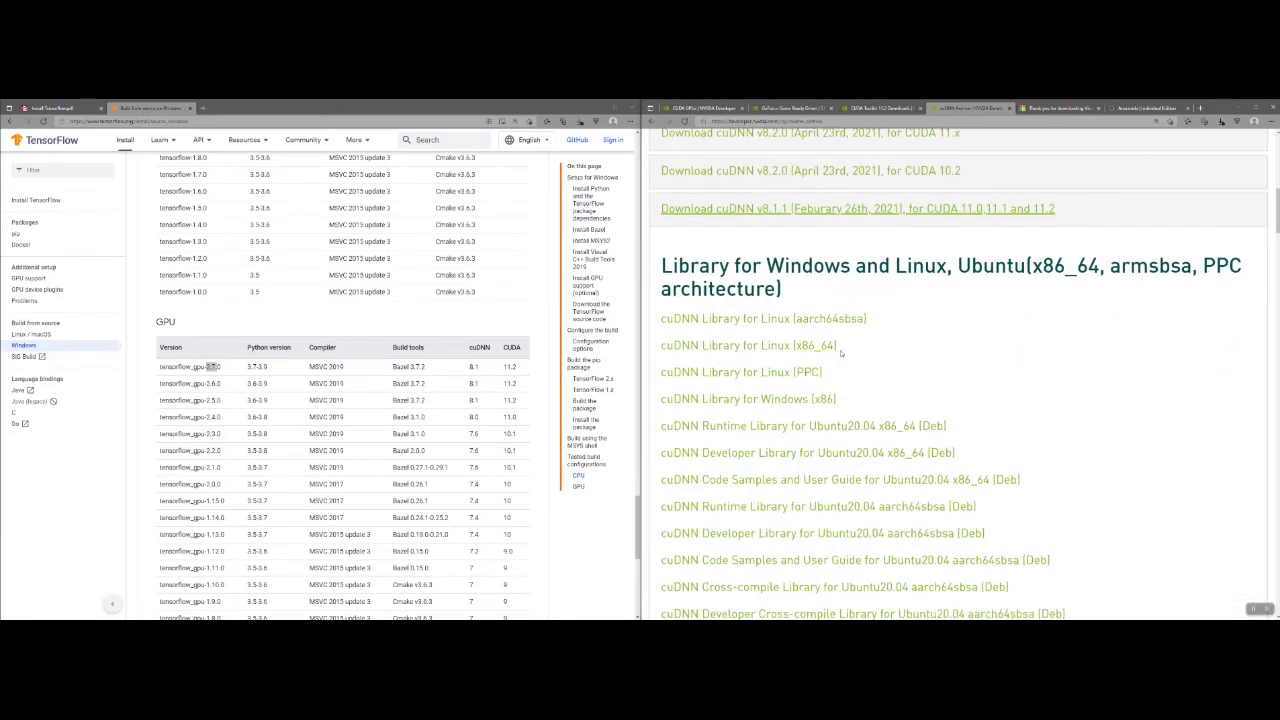
pyautogui.click(747, 399)
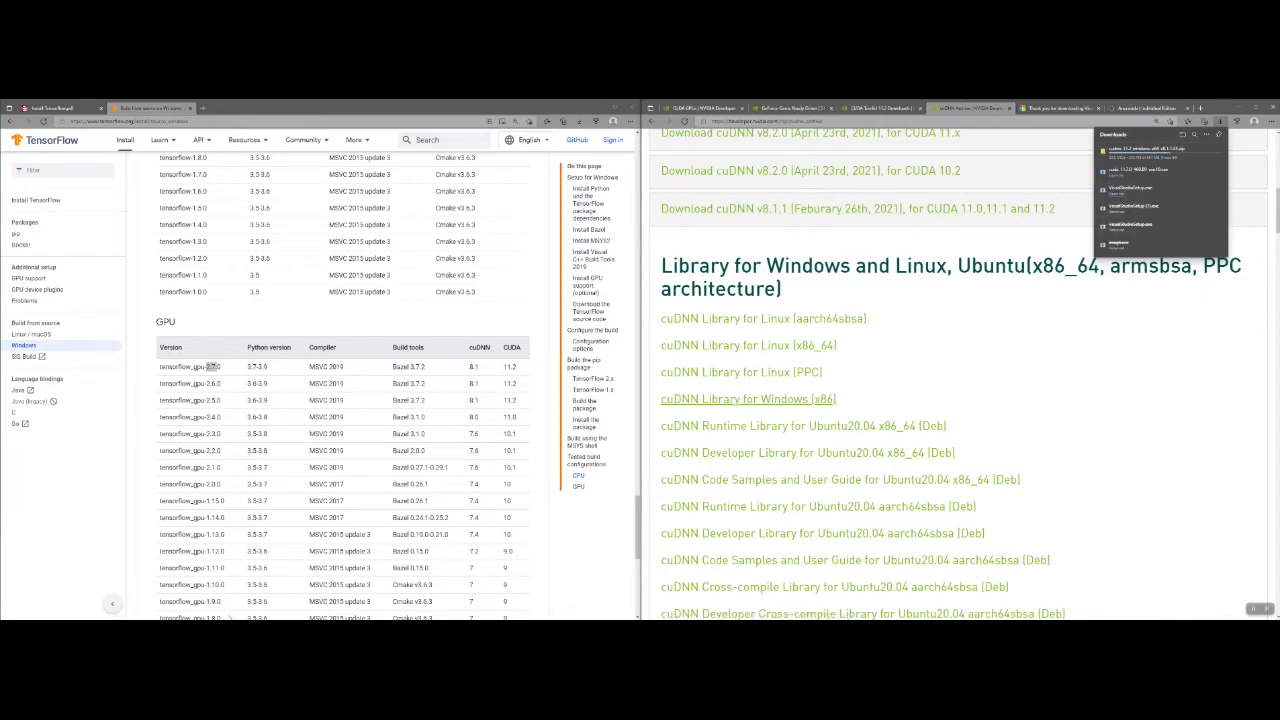
# Step: Launch the CUDA 11.2 installer from the Downloads folder and create a new folder named CUDA on the desktop
pyautogui.click(274, 601)
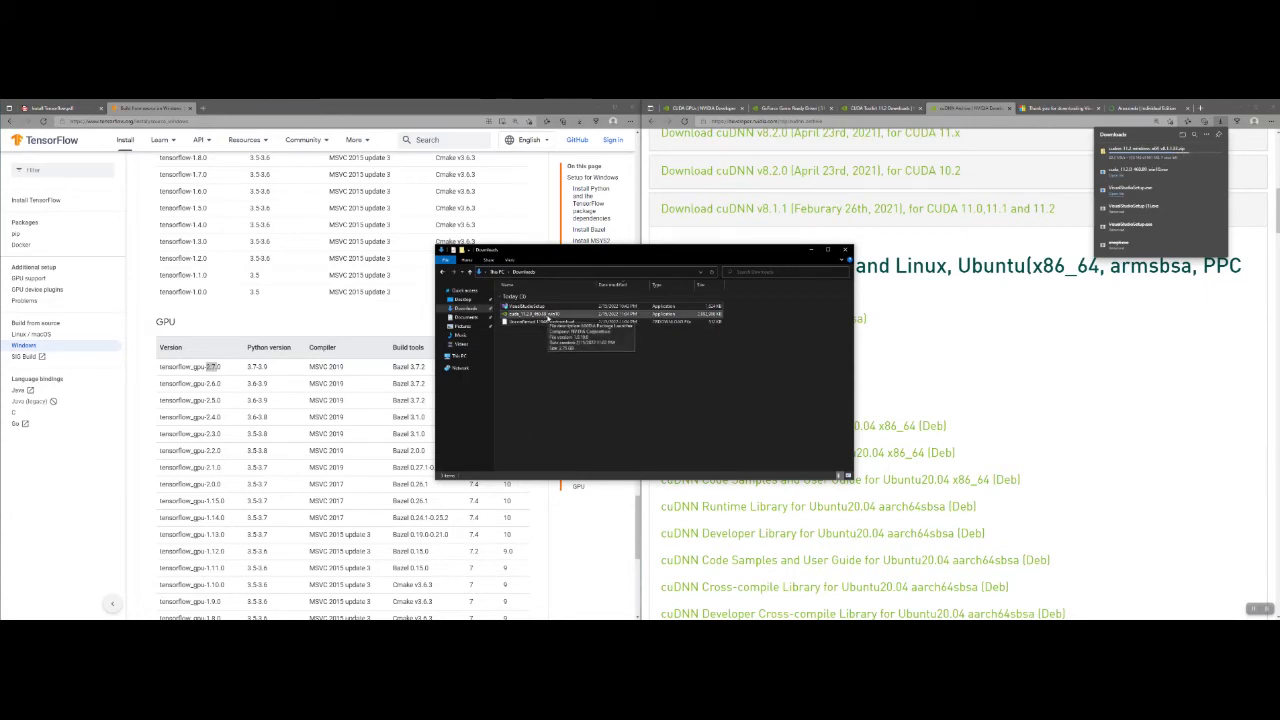
pyautogui.doubleClick(548, 316)
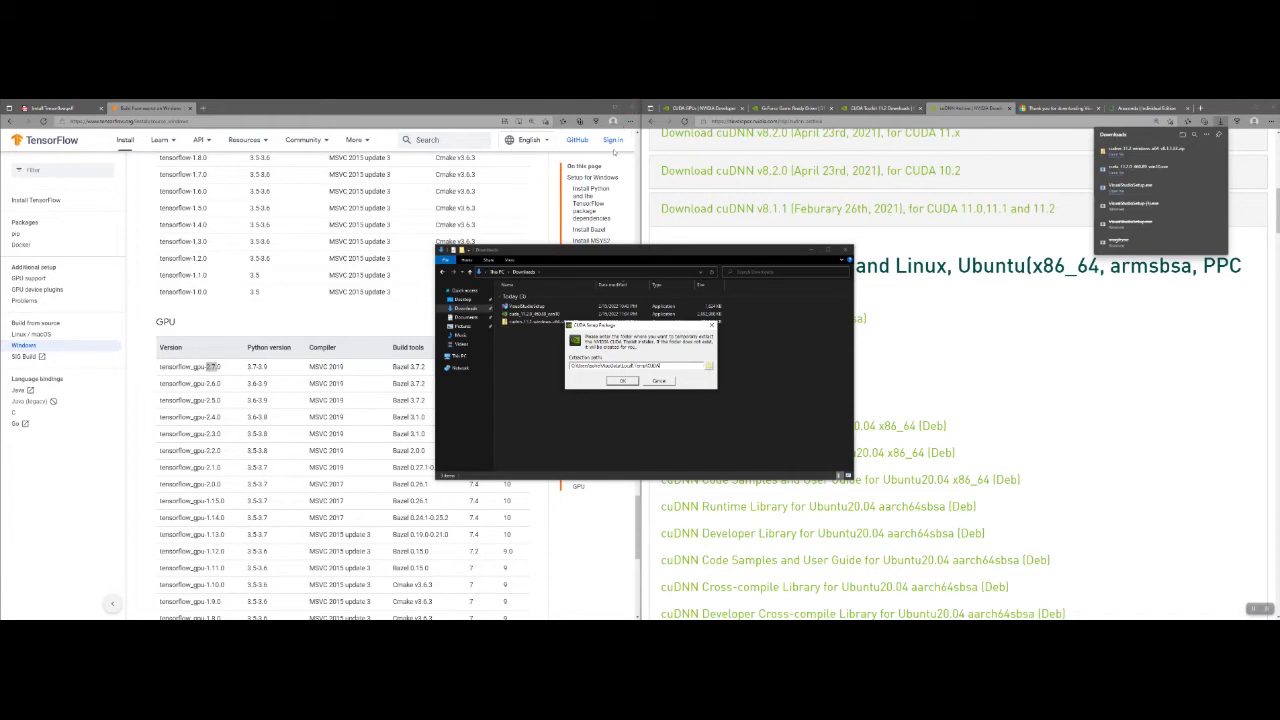
pyautogui.click(601, 108)
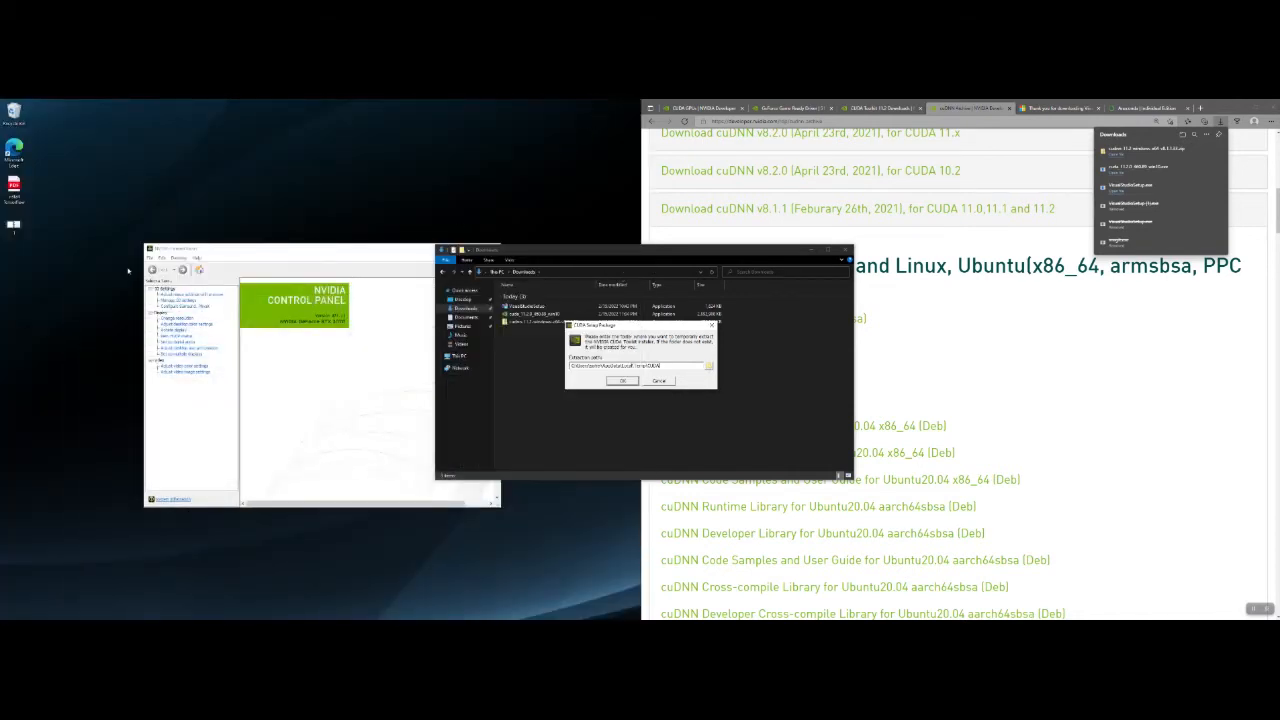
pyautogui.rightClick(66, 289)
pyautogui.moveTo(100, 367)
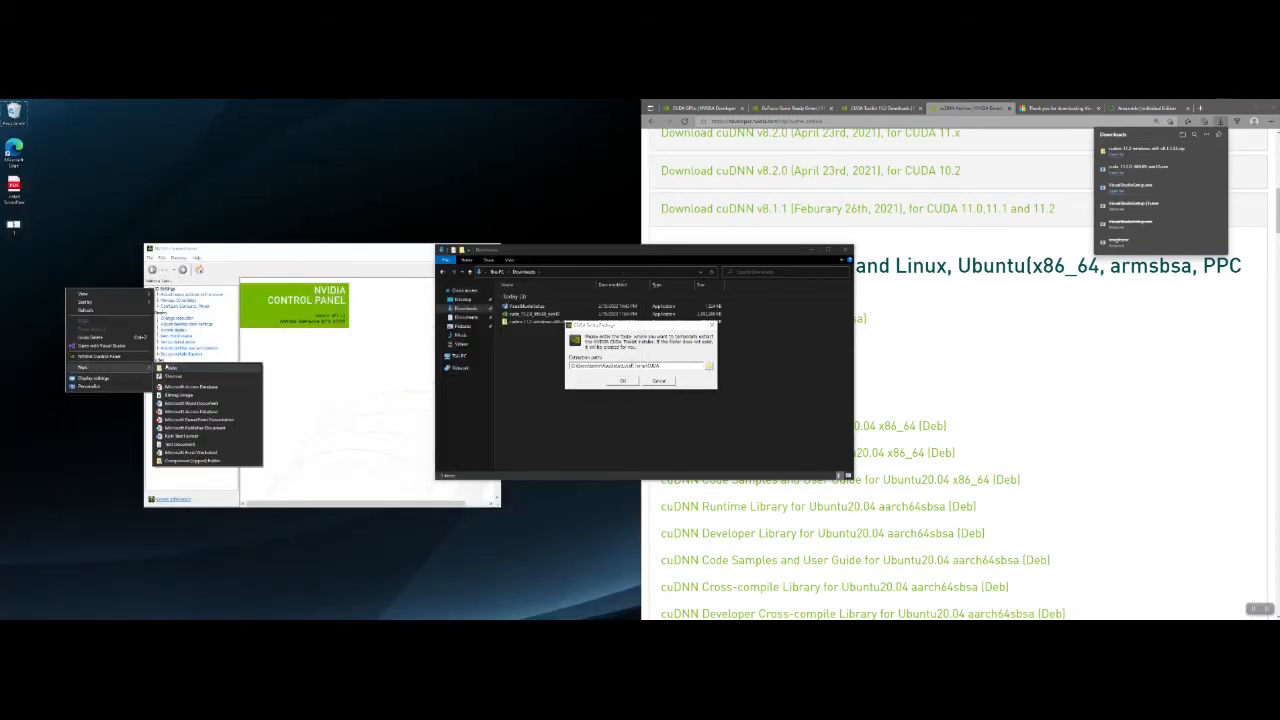
pyautogui.click(167, 368)
pyautogui.write('CUDA')
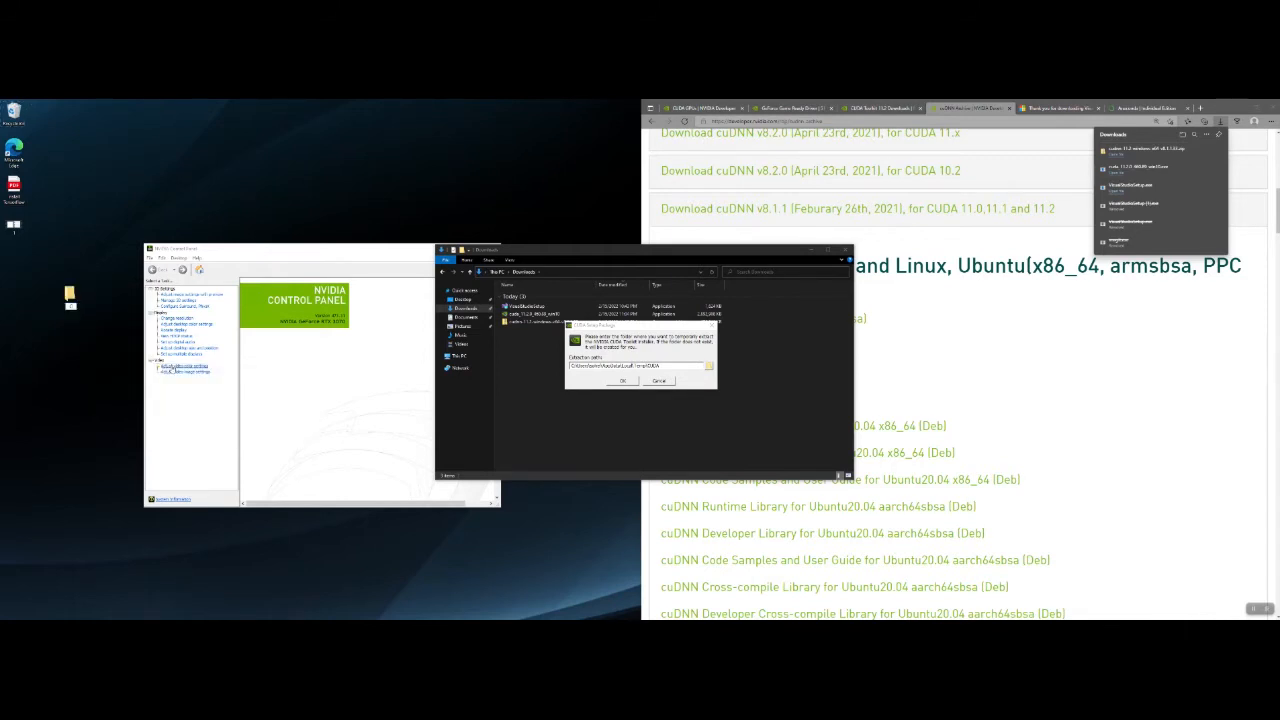
pyautogui.click(36, 398)
pyautogui.press('Return')
pyautogui.click(221, 605)
# Step: Try to run the CUDA 11.2 setup with the desktop's CUDA folder as extraction path, and close the installer
pyautogui.click(674, 353)
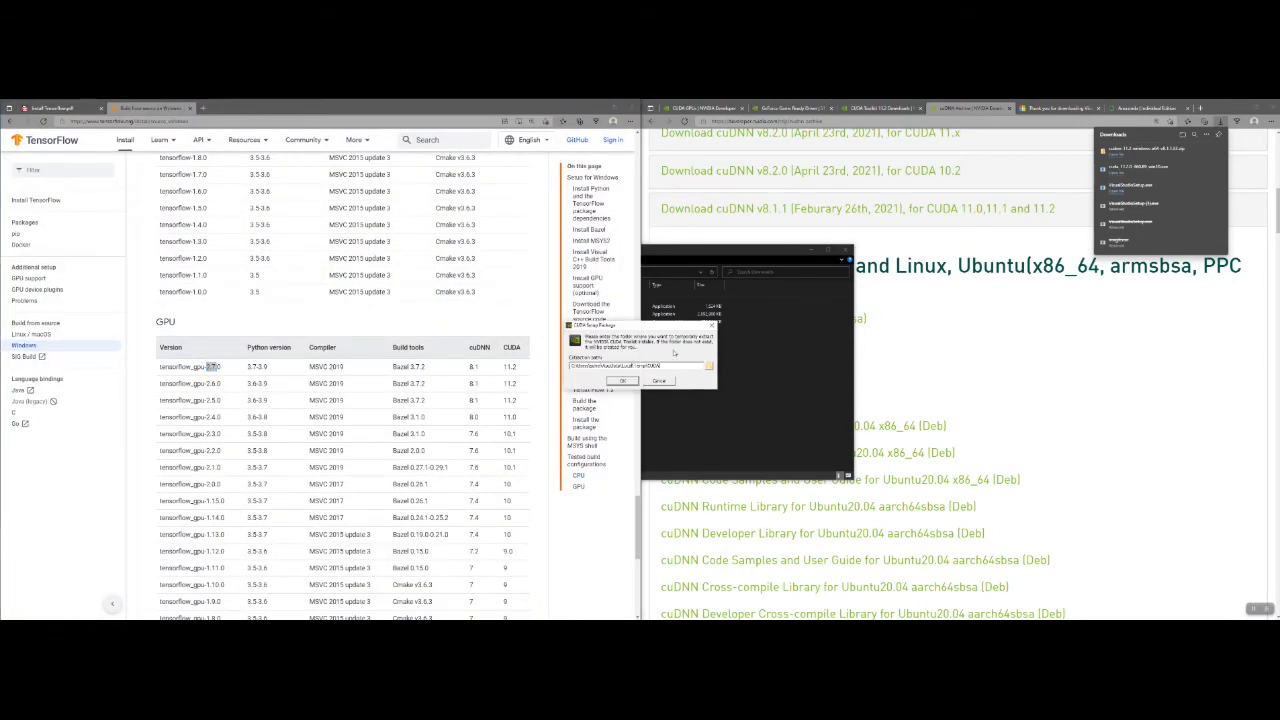
pyautogui.click(709, 366)
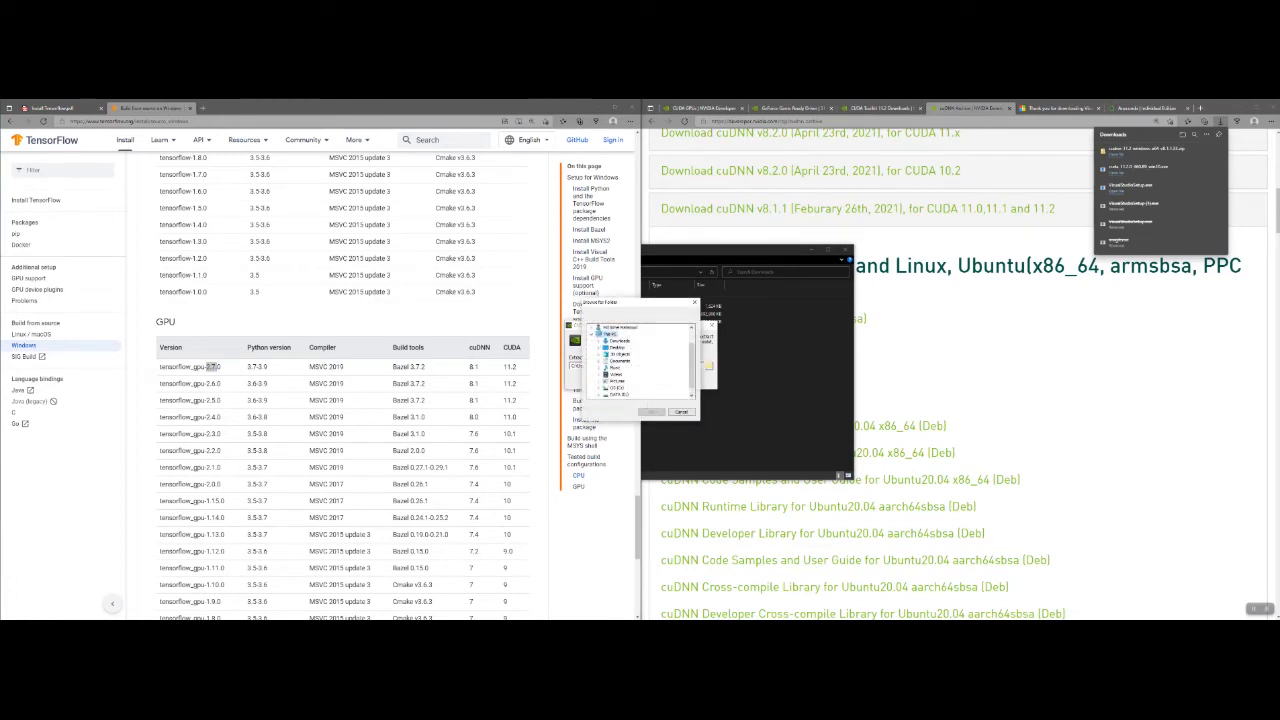
pyautogui.click(601, 347)
pyautogui.click(622, 355)
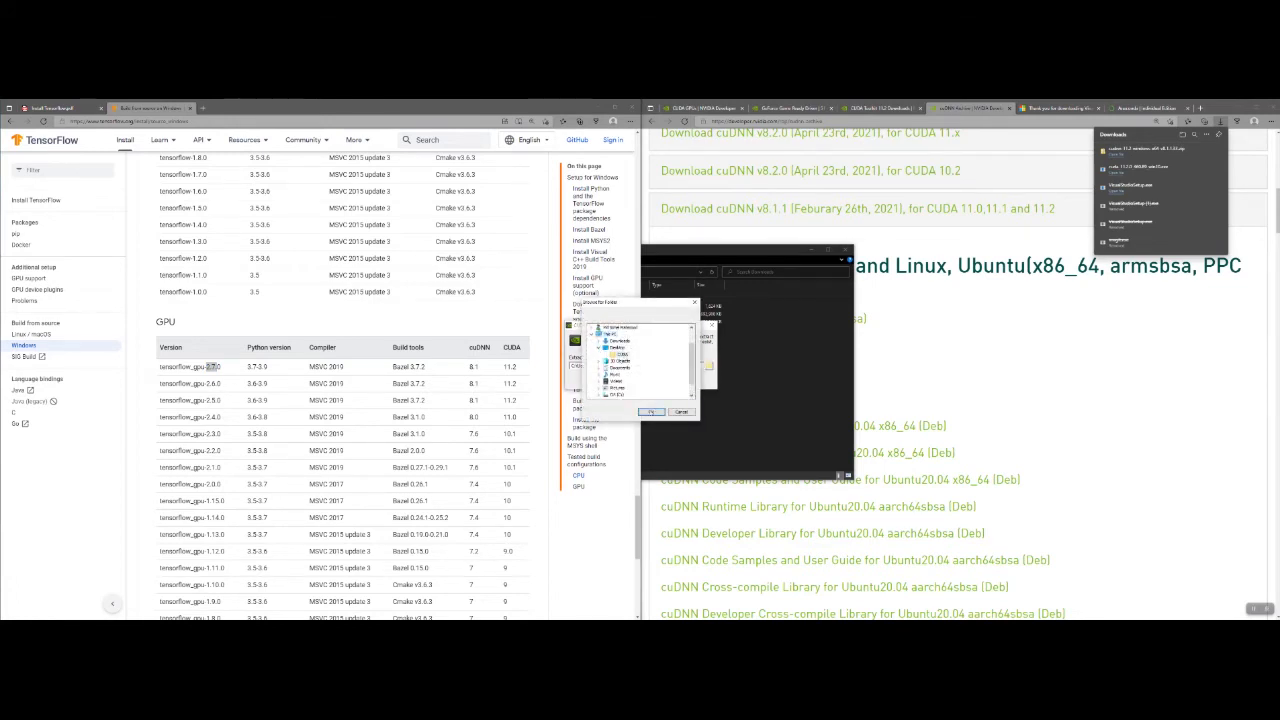
pyautogui.click(651, 412)
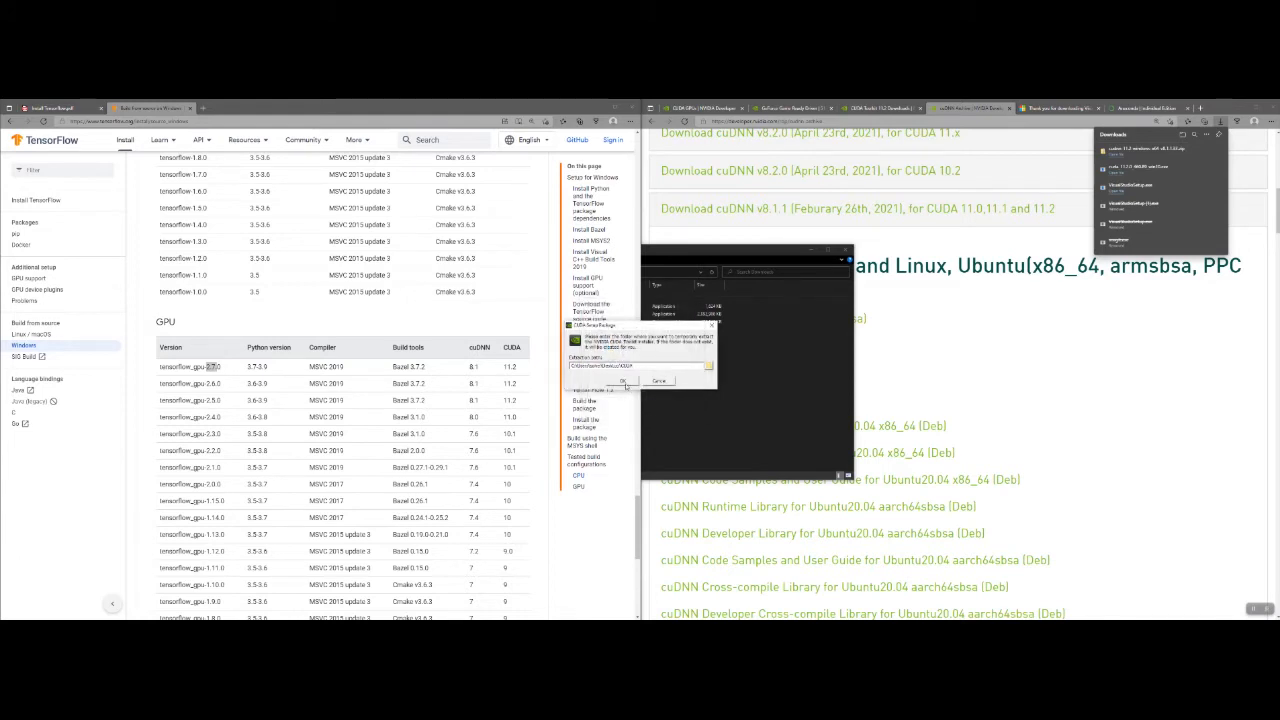
pyautogui.click(624, 381)
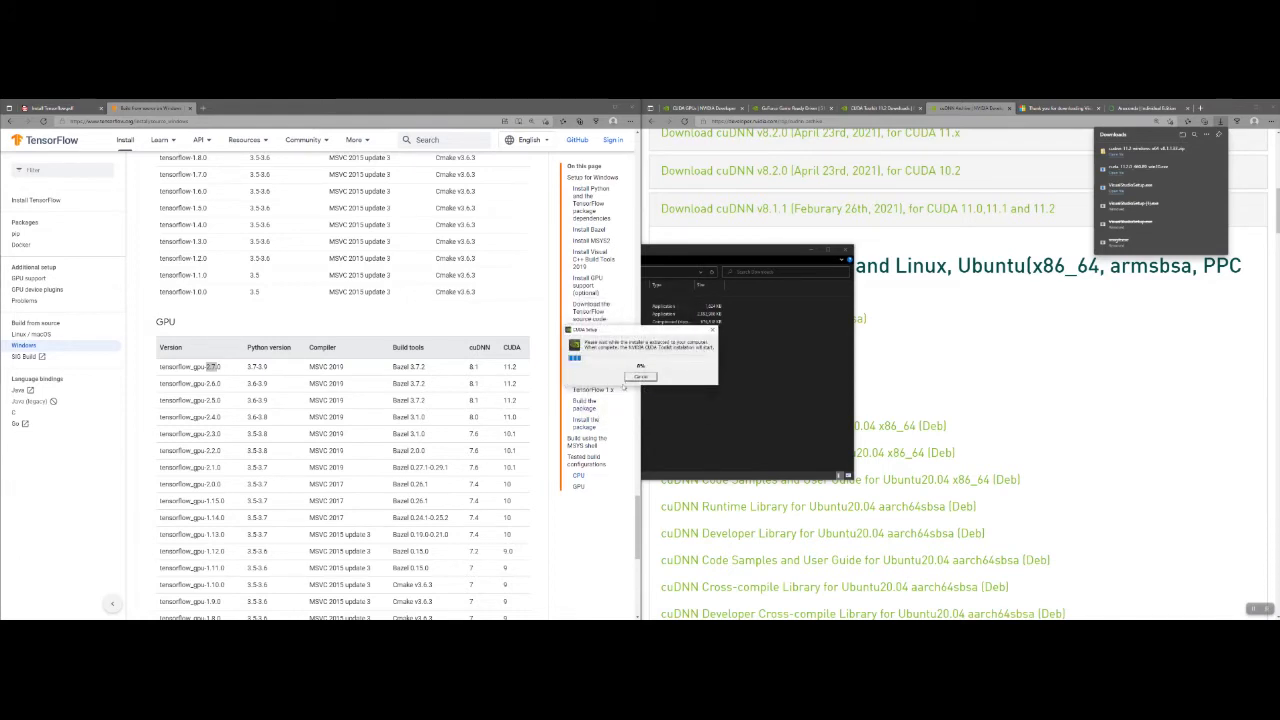
pyautogui.moveTo(640, 333); pyautogui.dragTo(586, 337)
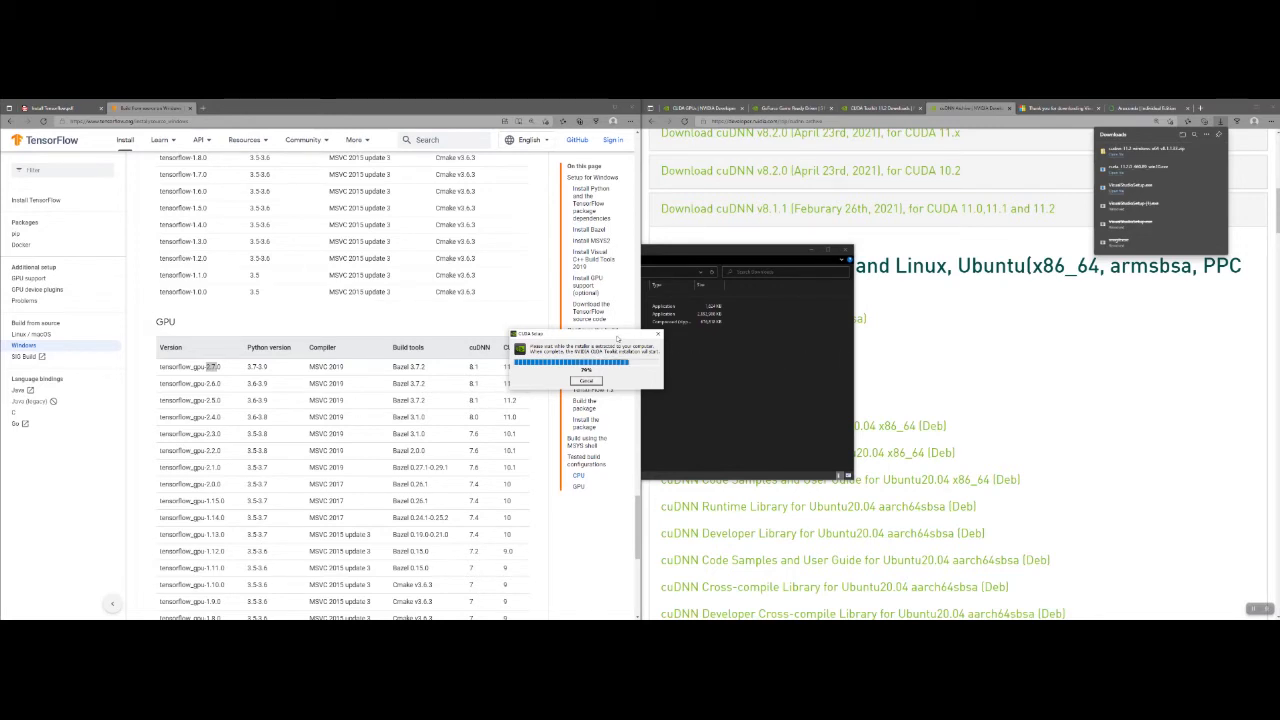
pyautogui.moveTo(617, 339); pyautogui.dragTo(640, 333)
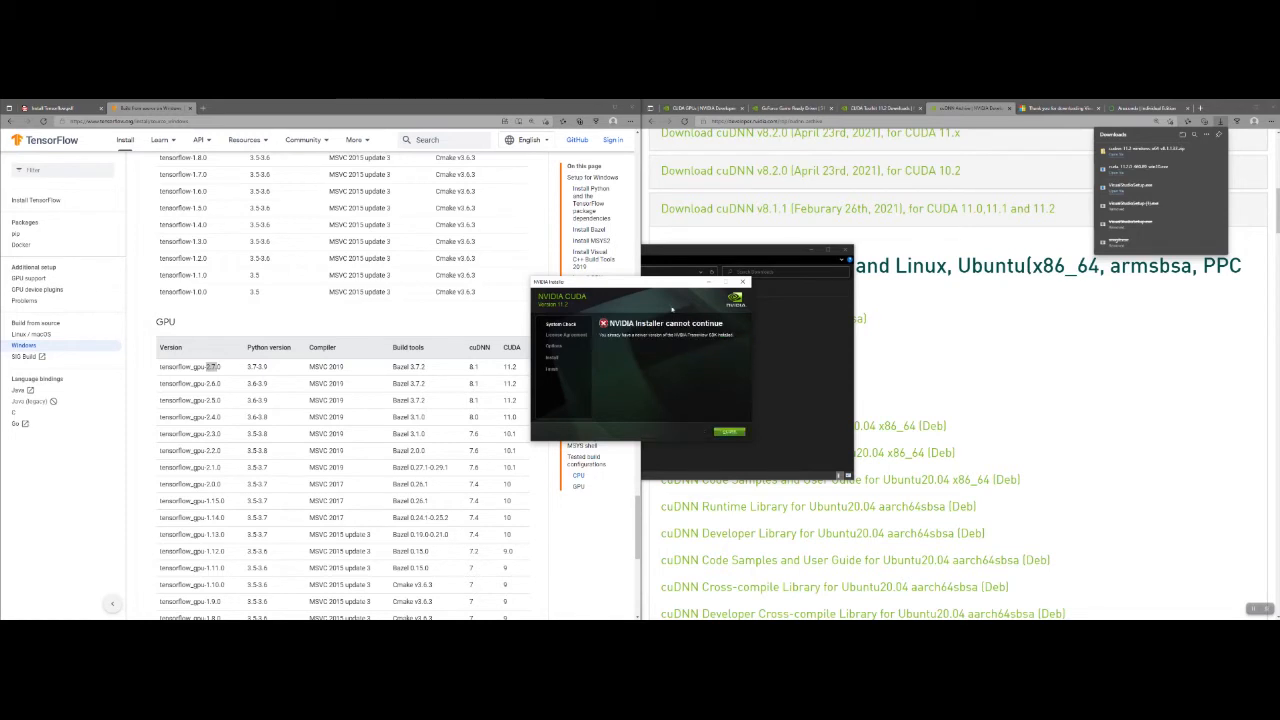
pyautogui.moveTo(675, 288); pyautogui.dragTo(608, 301)
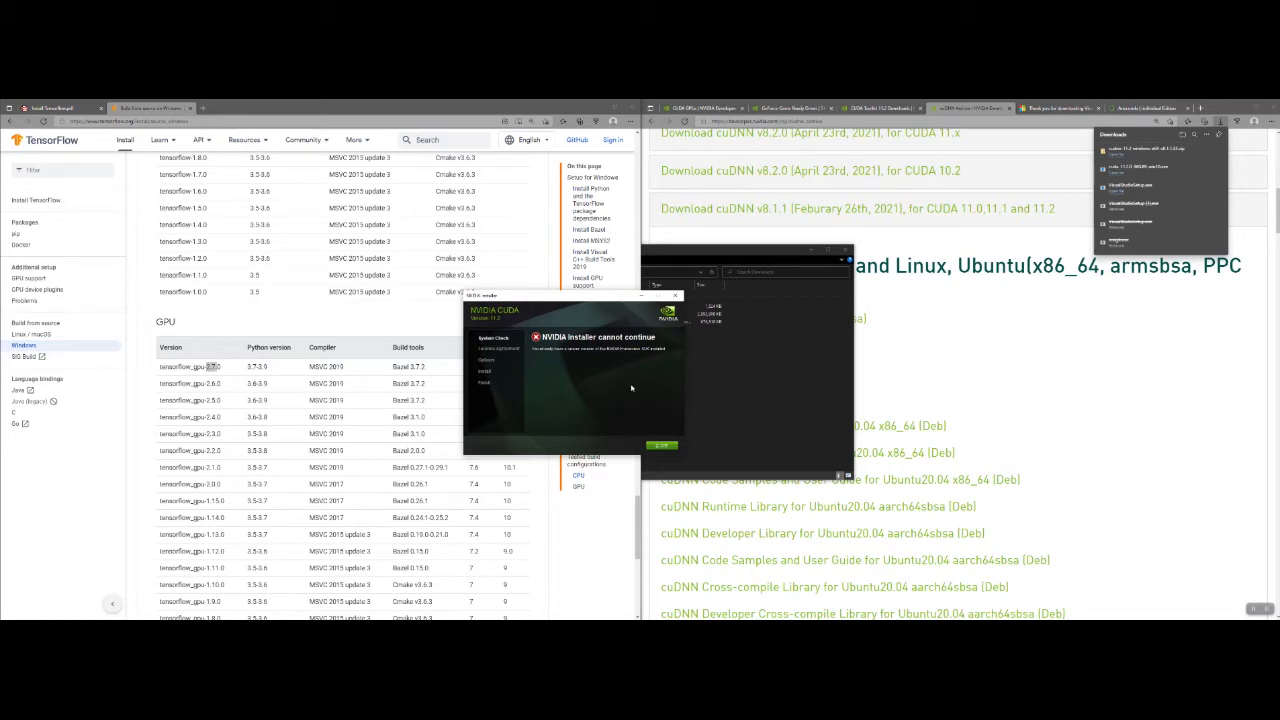
pyautogui.click(664, 444)
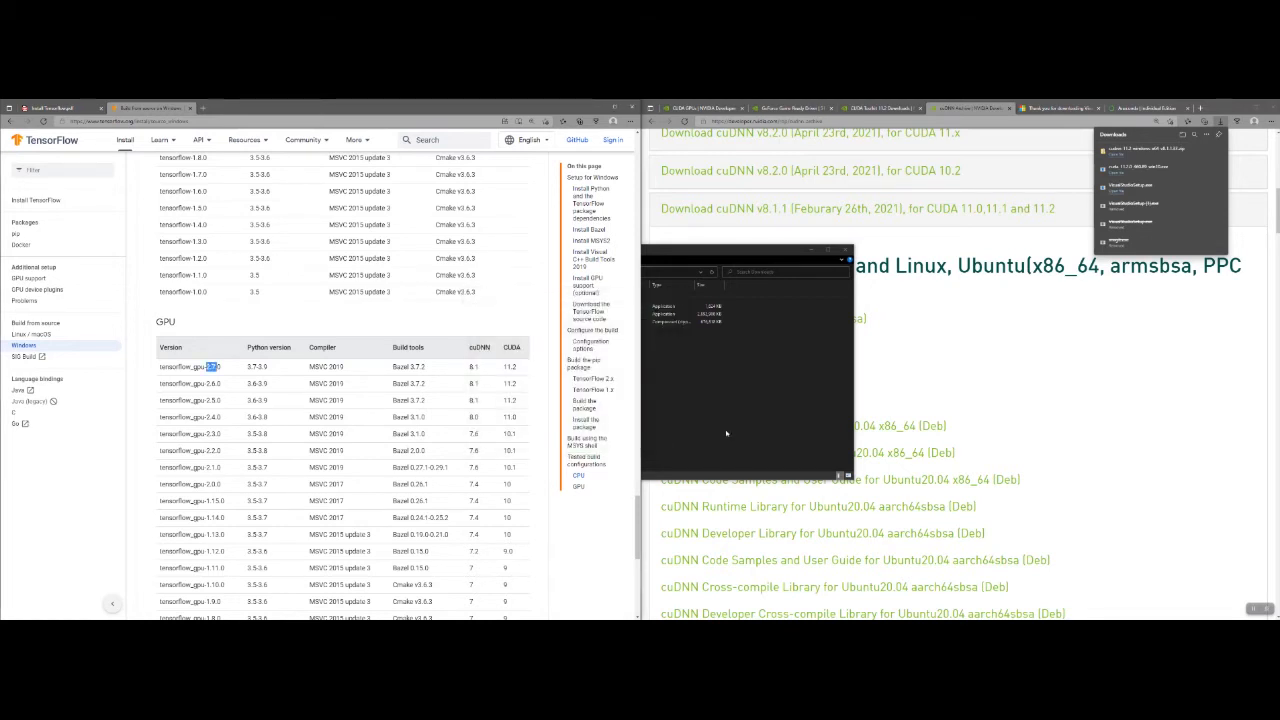
# Step: Switch to the Windows Control Panel and open the list of programs that can be uninstalled
pyautogui.press('super+s')
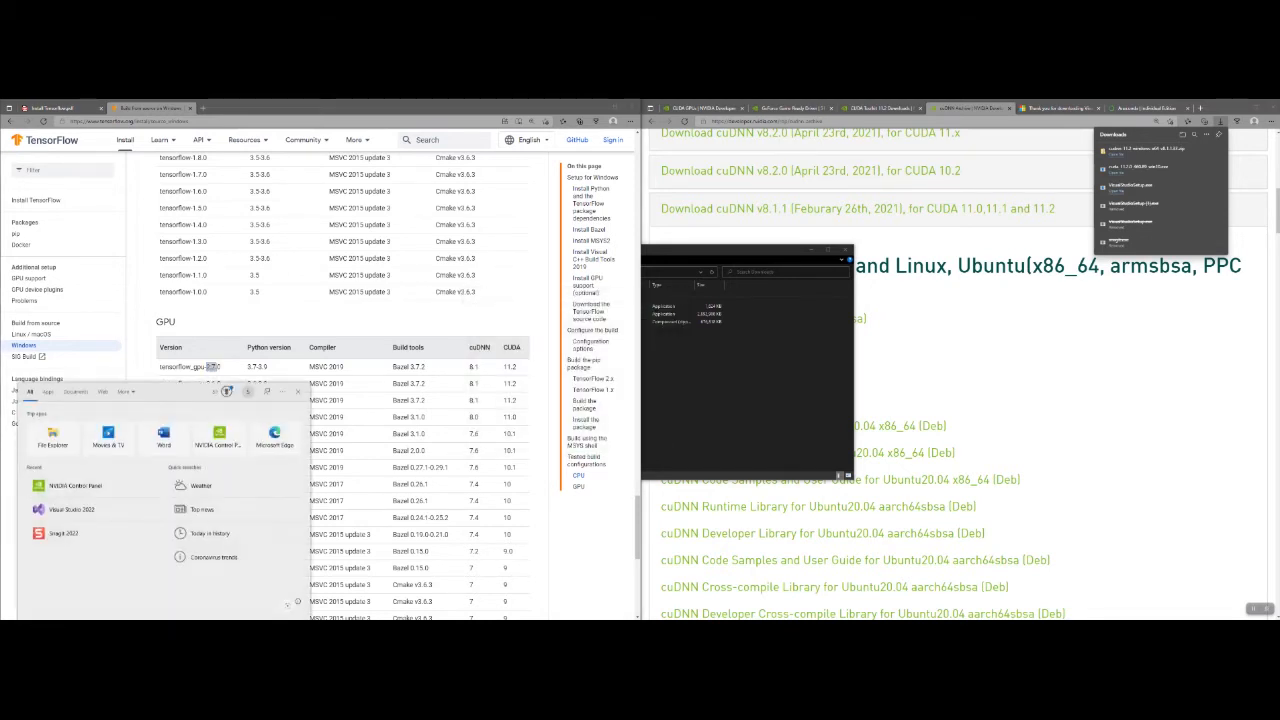
pyautogui.write('contr')
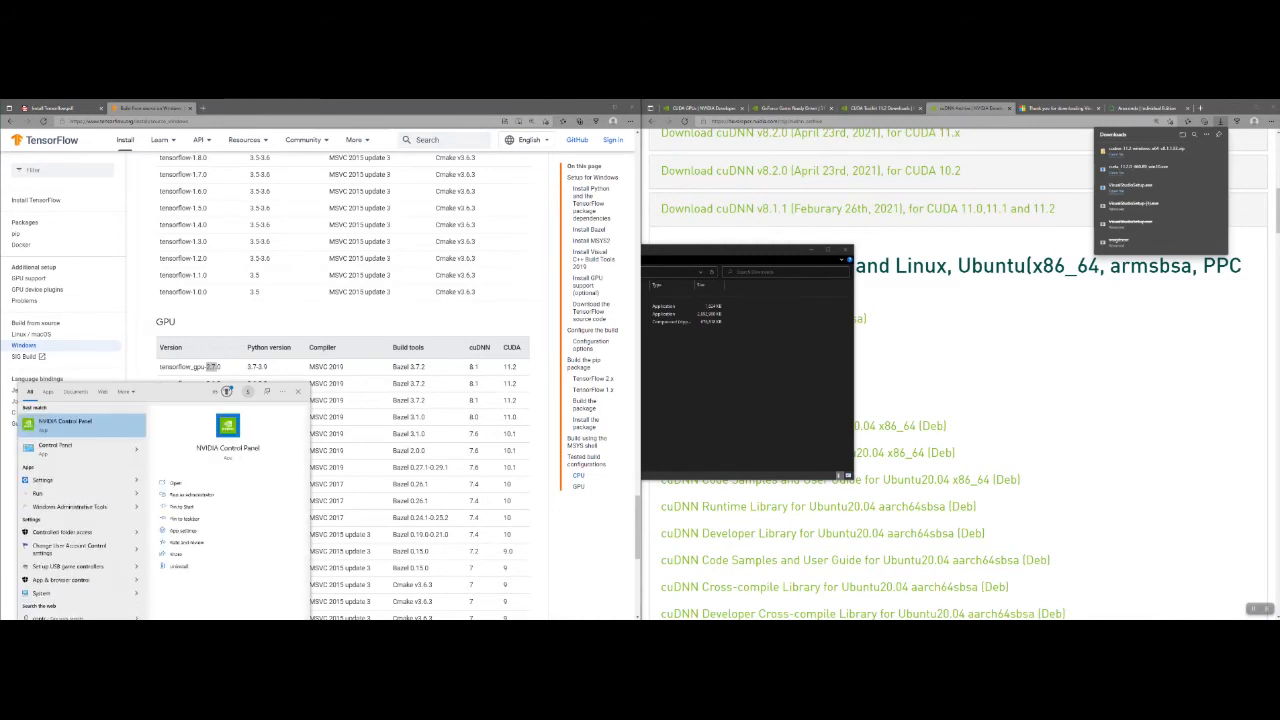
pyautogui.write('ol')
pyautogui.press('Return')
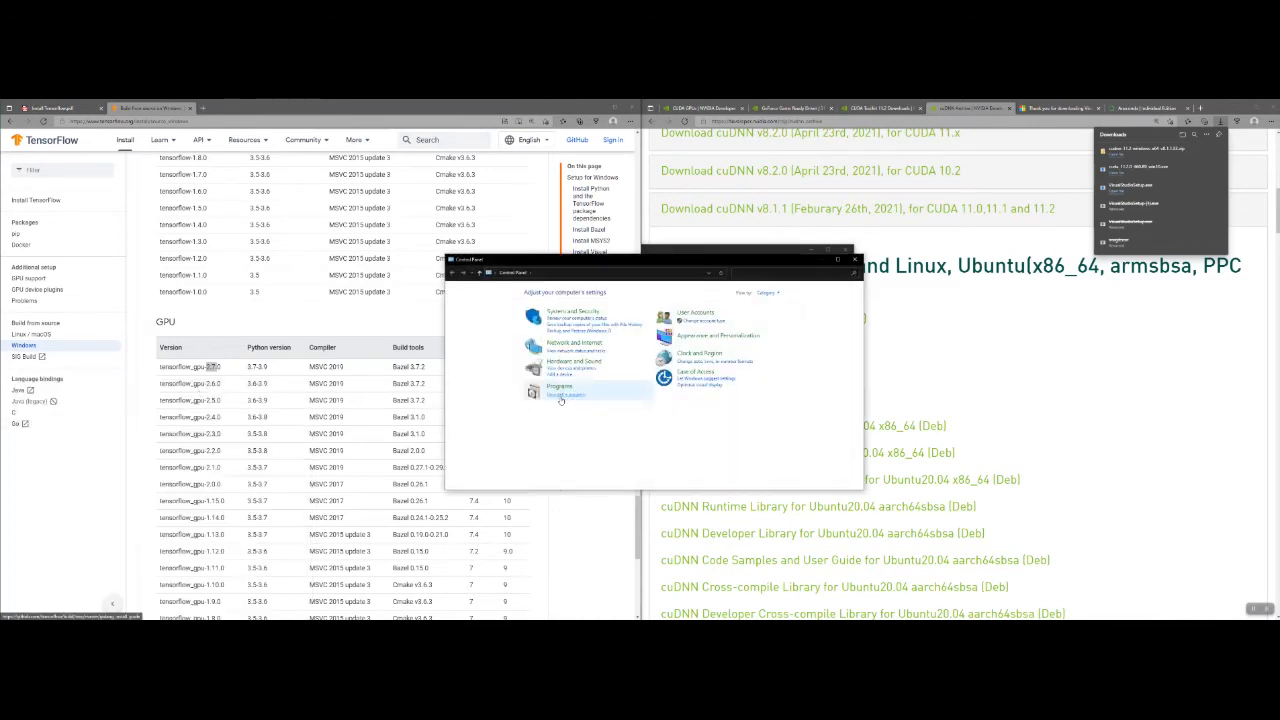
pyautogui.click(563, 396)
# Step: Uninstall the NVIDIA FrameView SDK and close the Programs and Features window
pyautogui.scroll(-3, 567, 378)
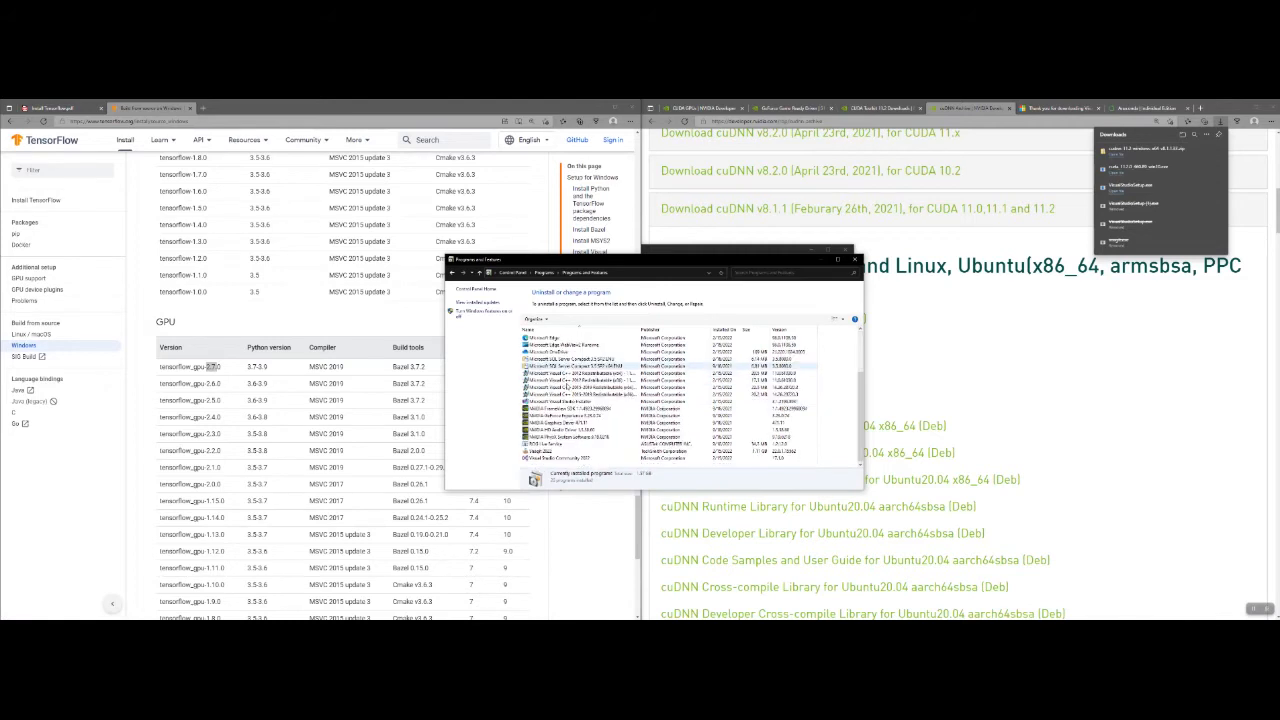
pyautogui.click(567, 409)
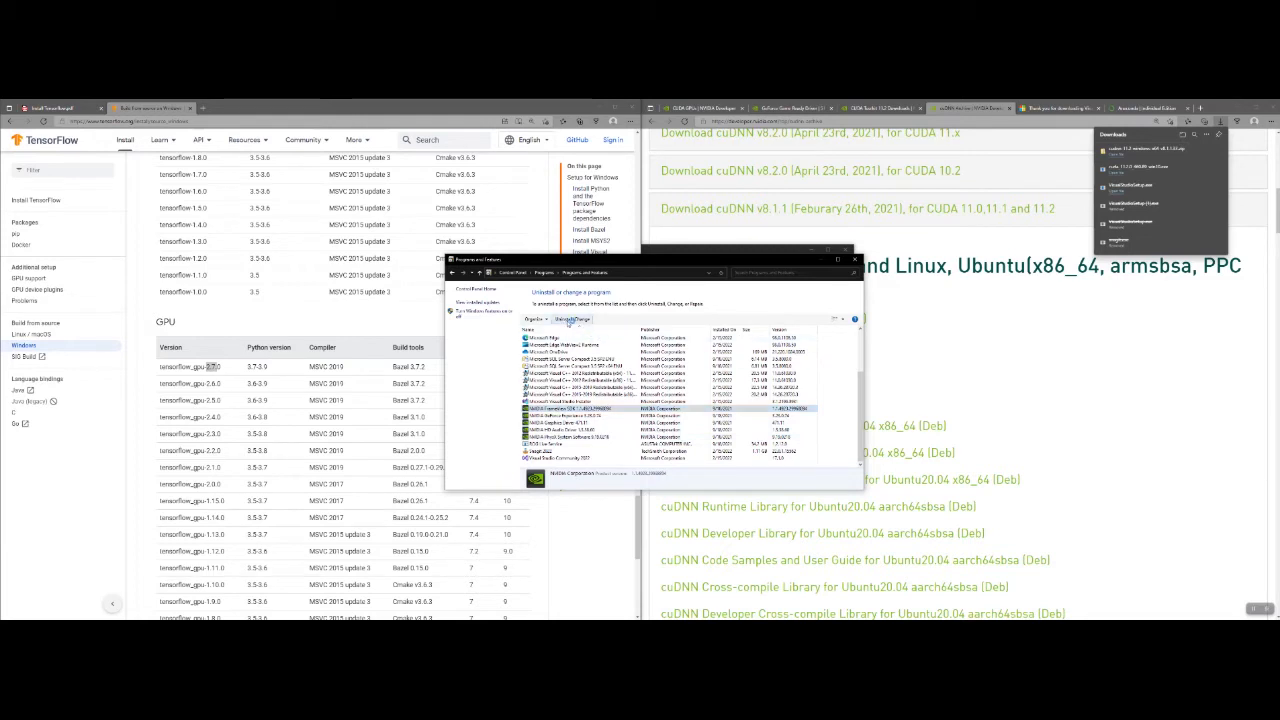
pyautogui.click(570, 320)
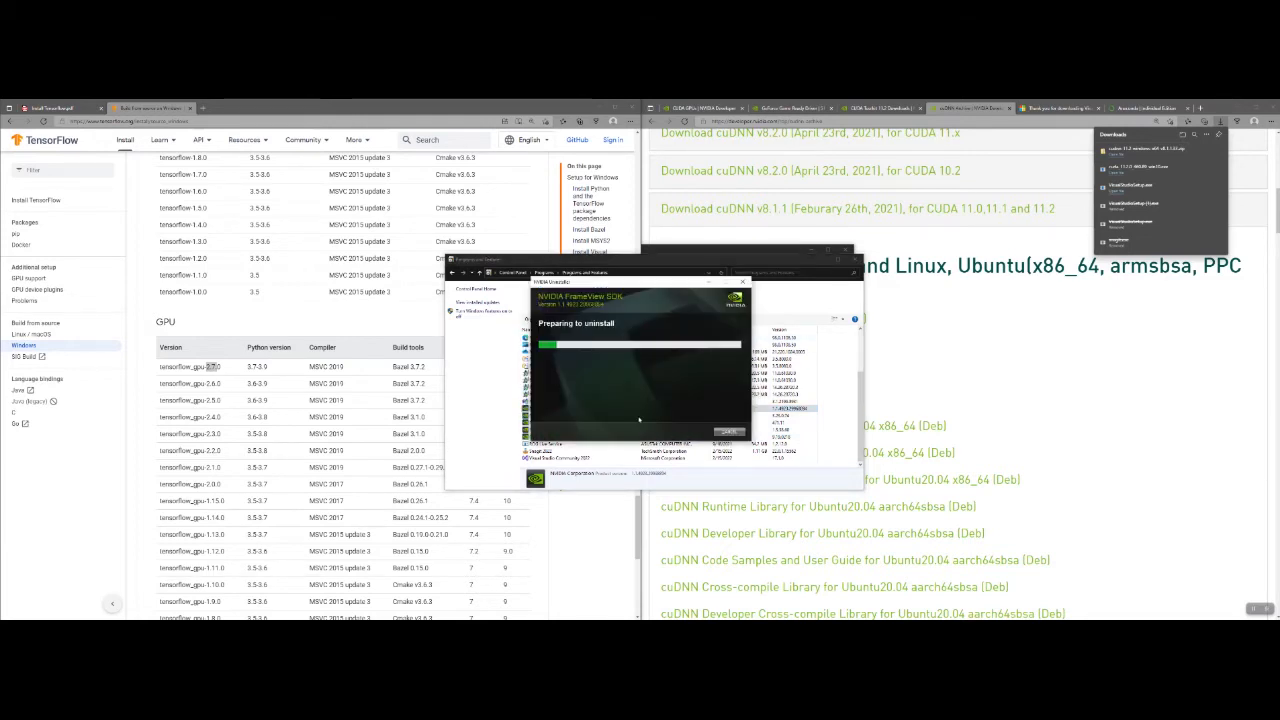
pyautogui.click(698, 433)
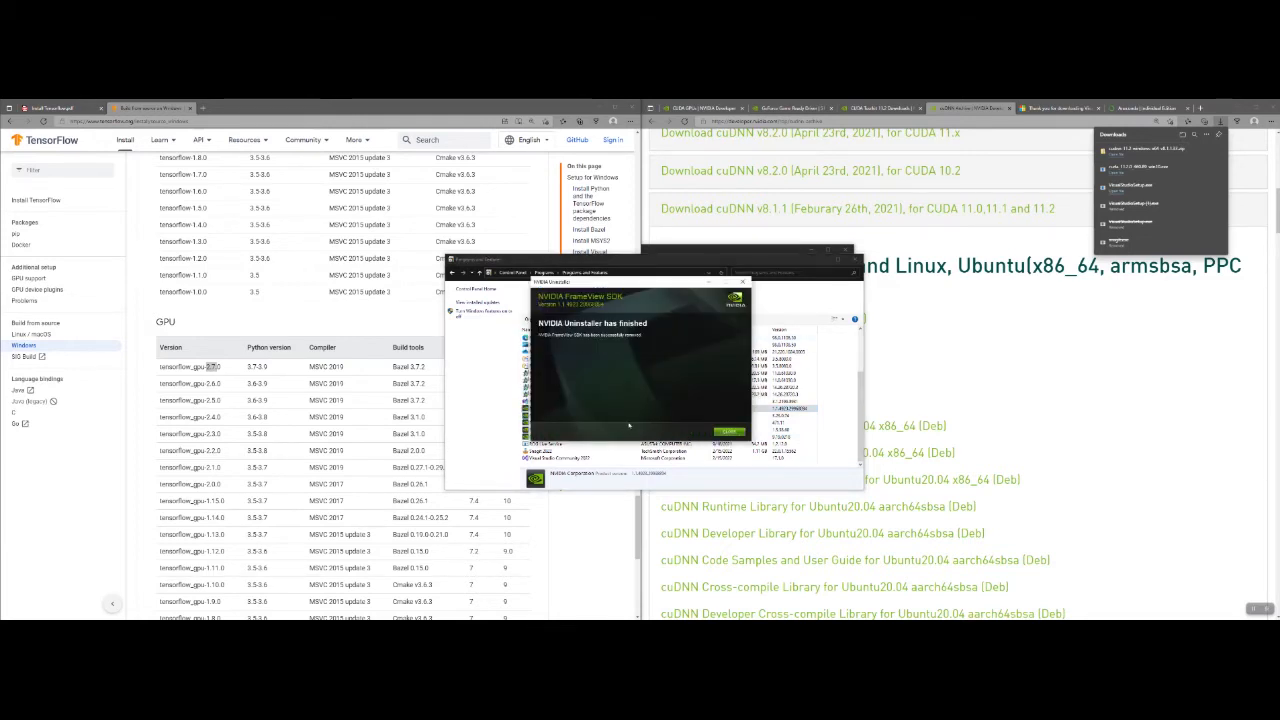
pyautogui.click(724, 432)
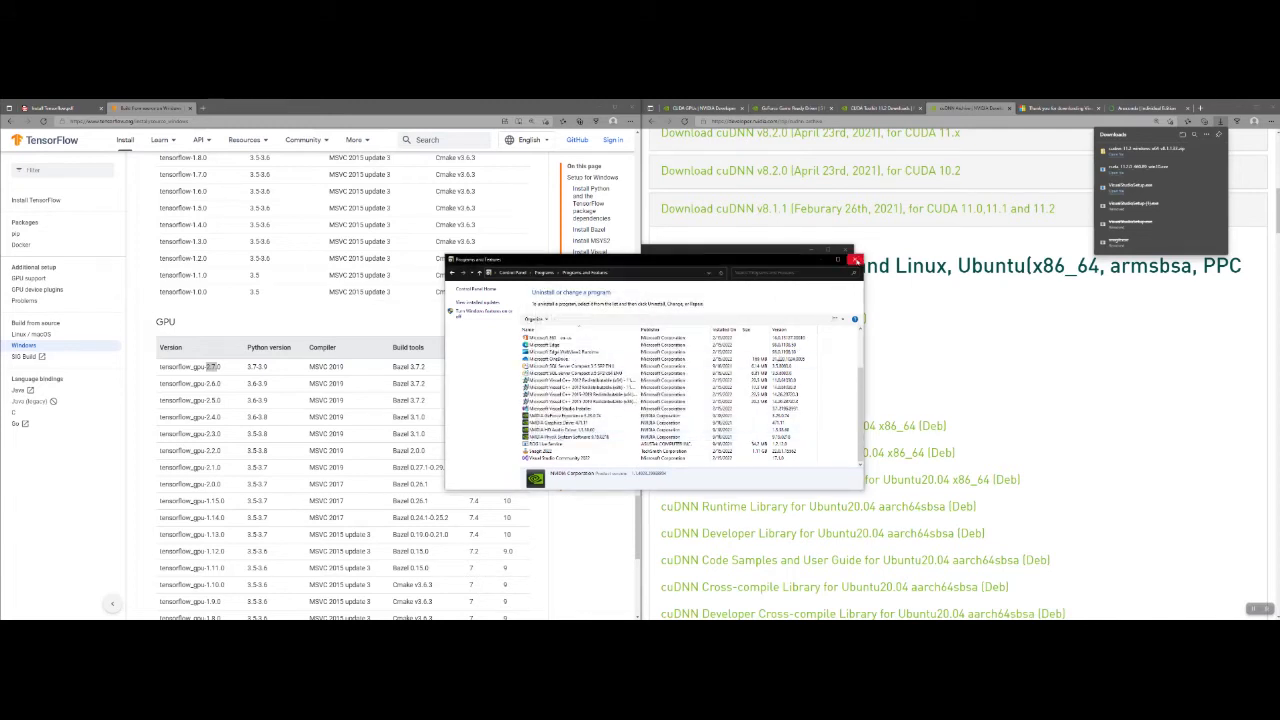
pyautogui.click(855, 260)
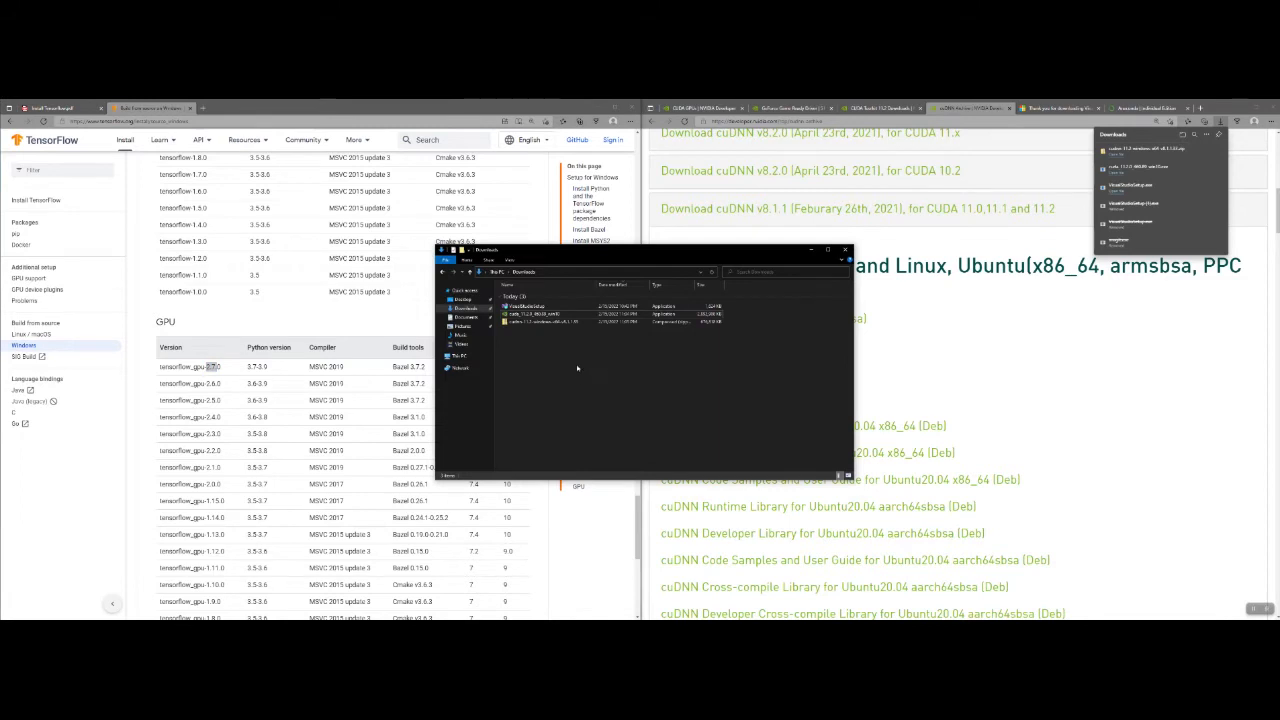
# Step: Relaunch the CUDA 11.2 installer from the Downloads folder and minimize the file window, leaving the extraction path dialog open
pyautogui.doubleClick(572, 315)
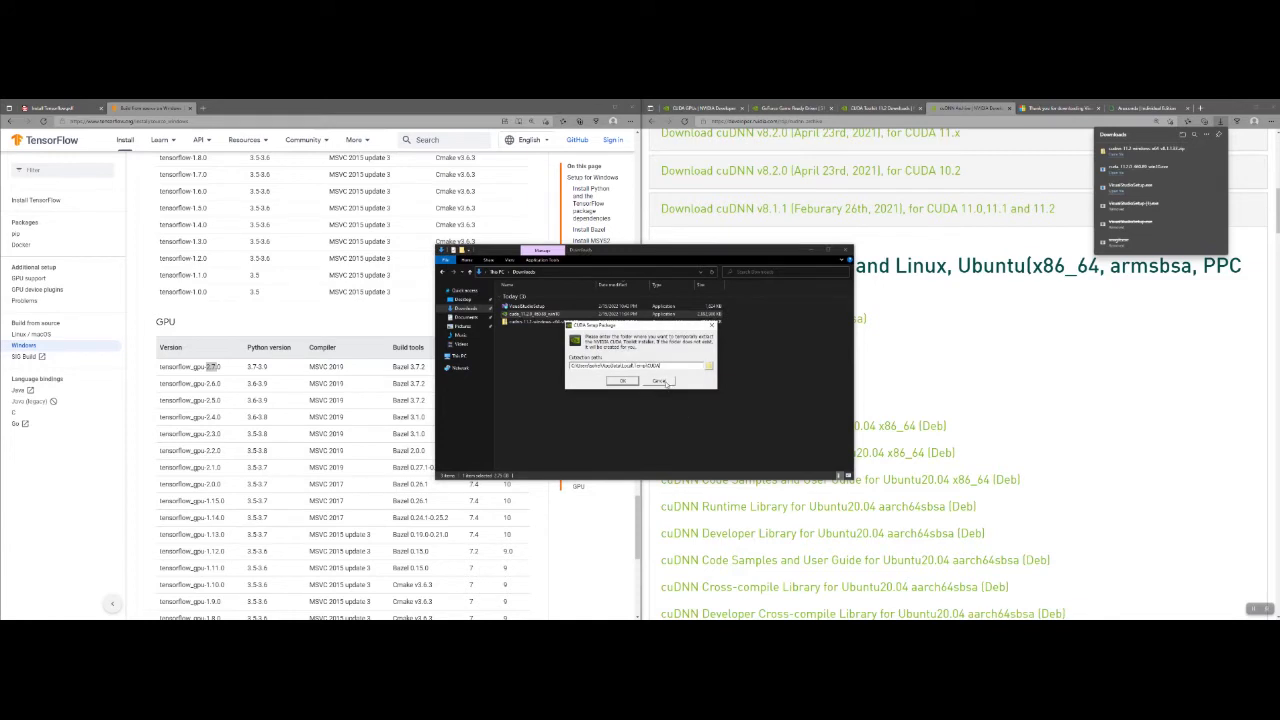
pyautogui.click(708, 366)
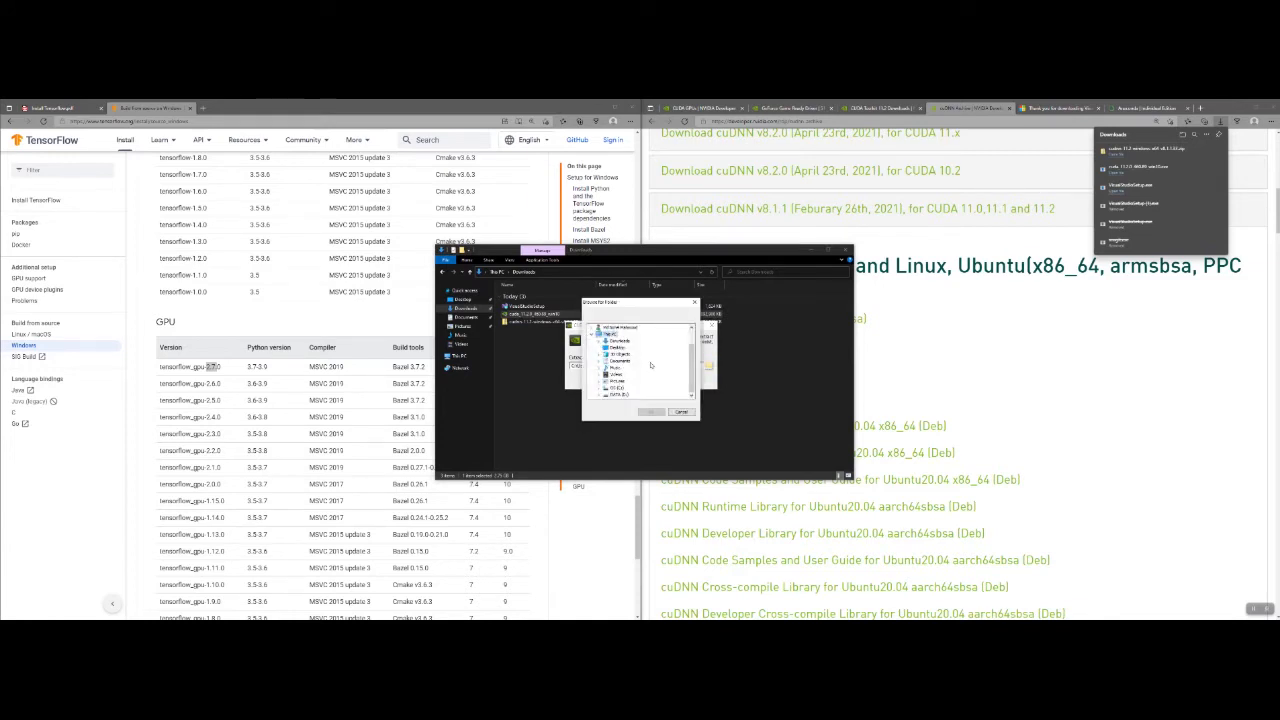
pyautogui.click(681, 411)
pyautogui.click(727, 366)
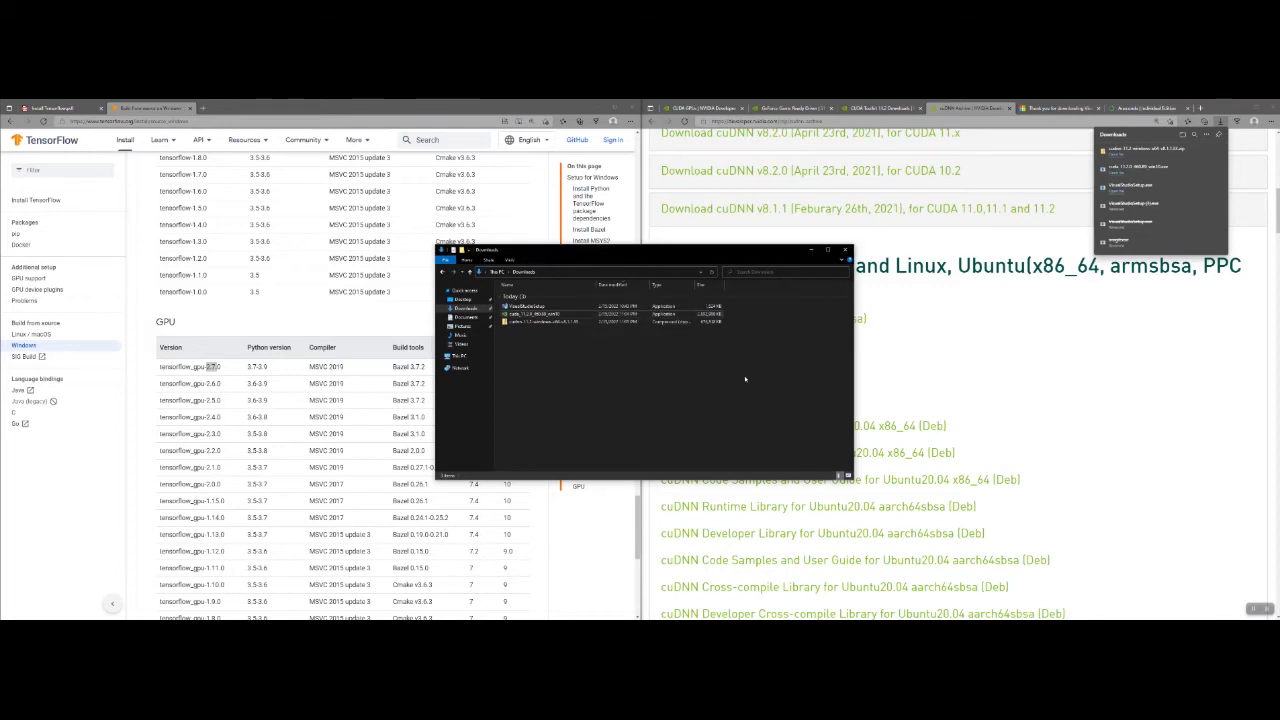
pyautogui.click(812, 252)
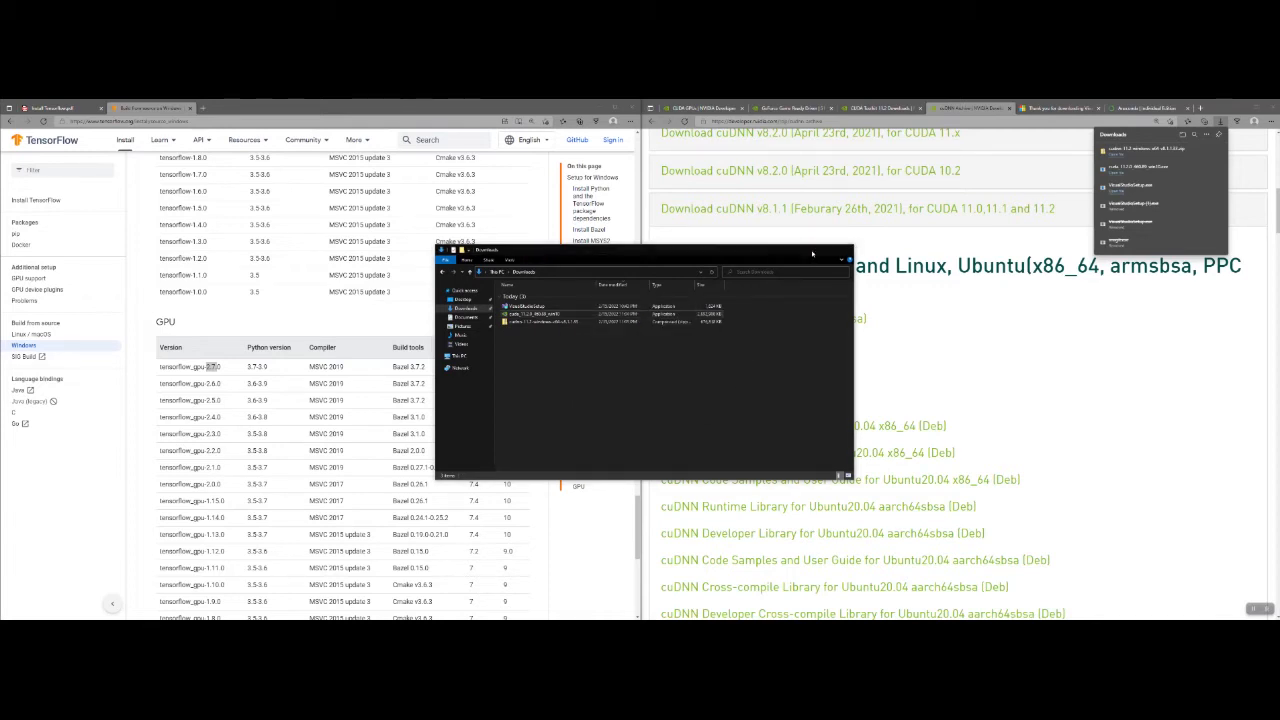
# Step: Create a new folder named CUDA on the desktop
pyautogui.click(601, 107)
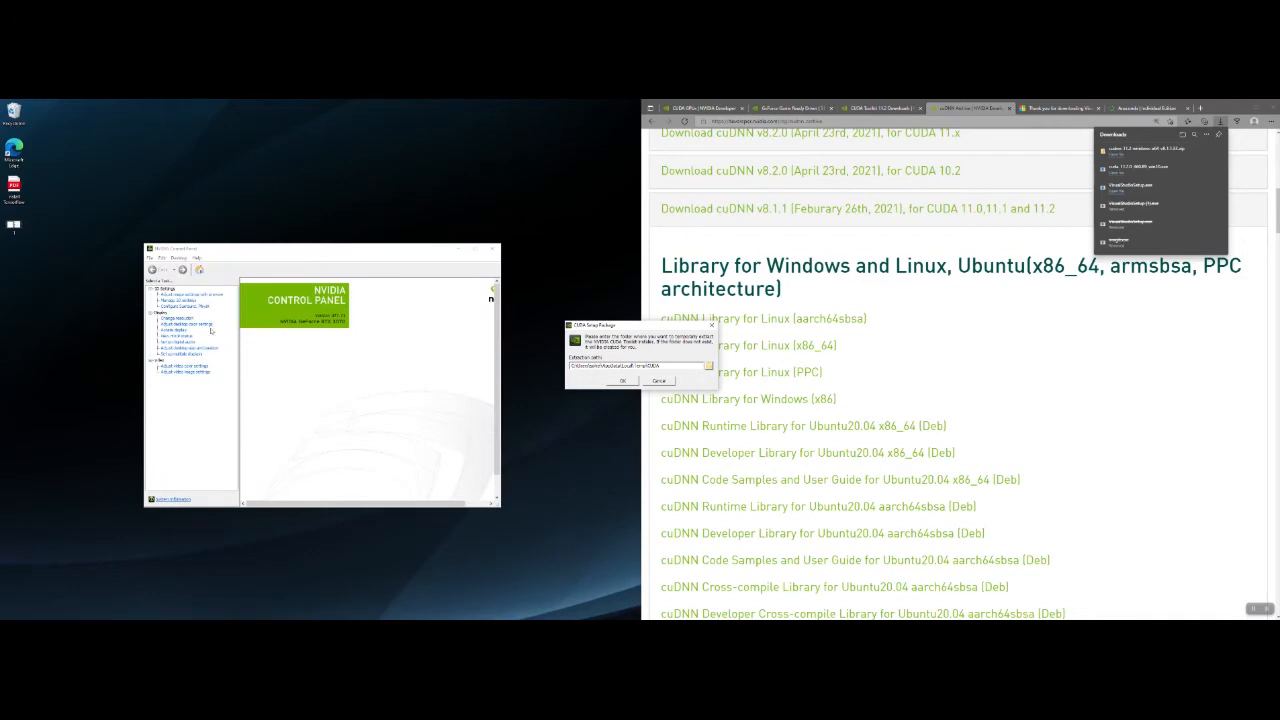
pyautogui.rightClick(50, 305)
pyautogui.moveTo(100, 384)
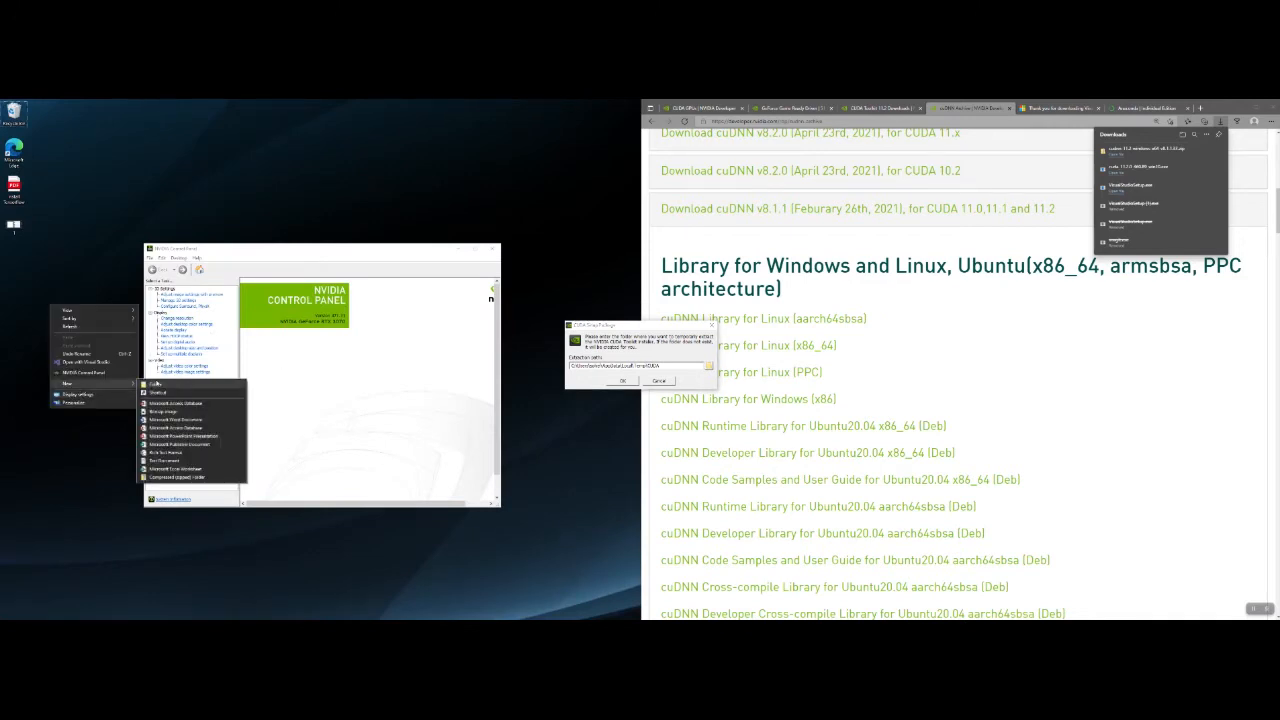
pyautogui.click(155, 384)
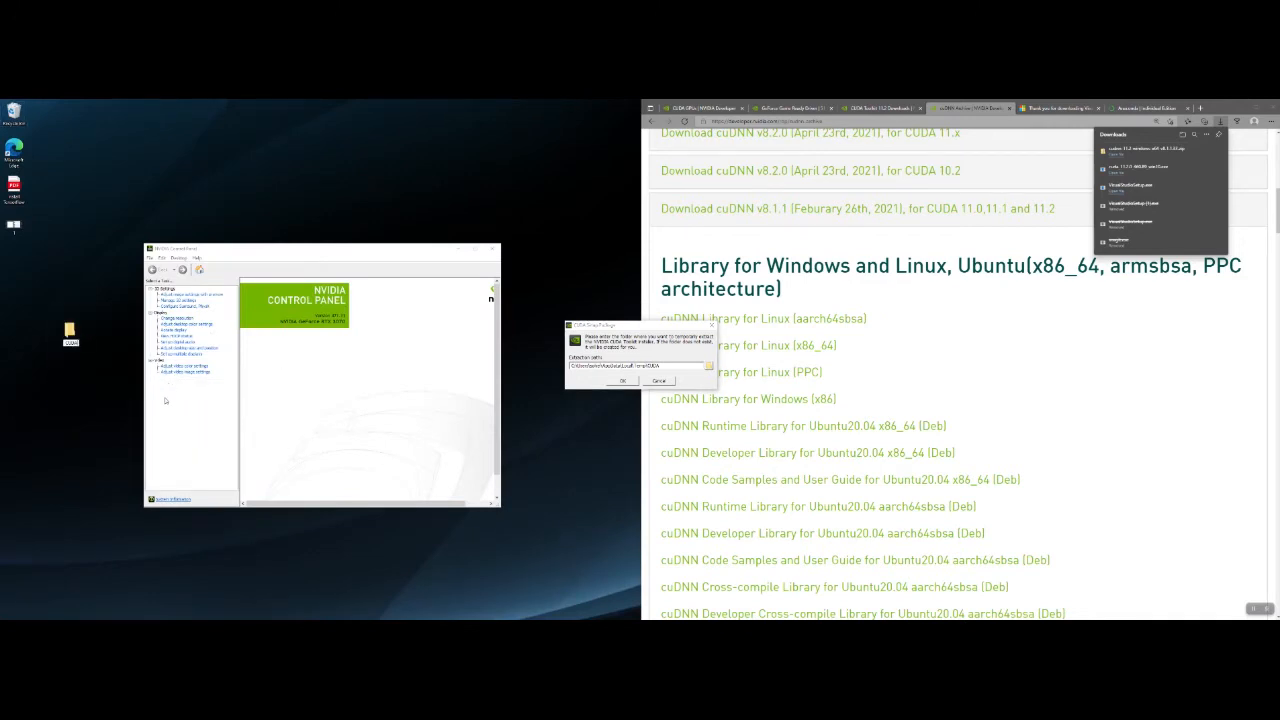
pyautogui.press('Return')
# Step: Choose the desktop's CUDA folder as the extraction path and start extracting the CUDA setup package
pyautogui.click(711, 371)
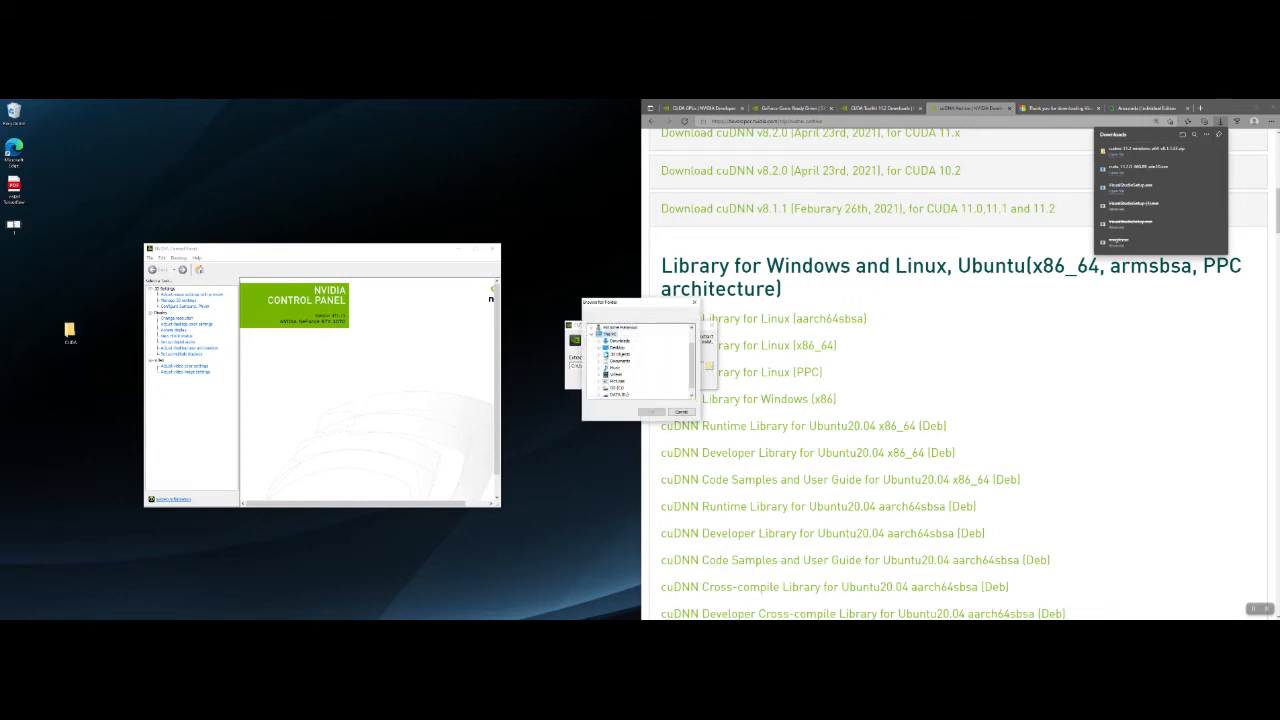
pyautogui.click(599, 347)
pyautogui.click(621, 354)
pyautogui.click(650, 412)
pyautogui.click(624, 381)
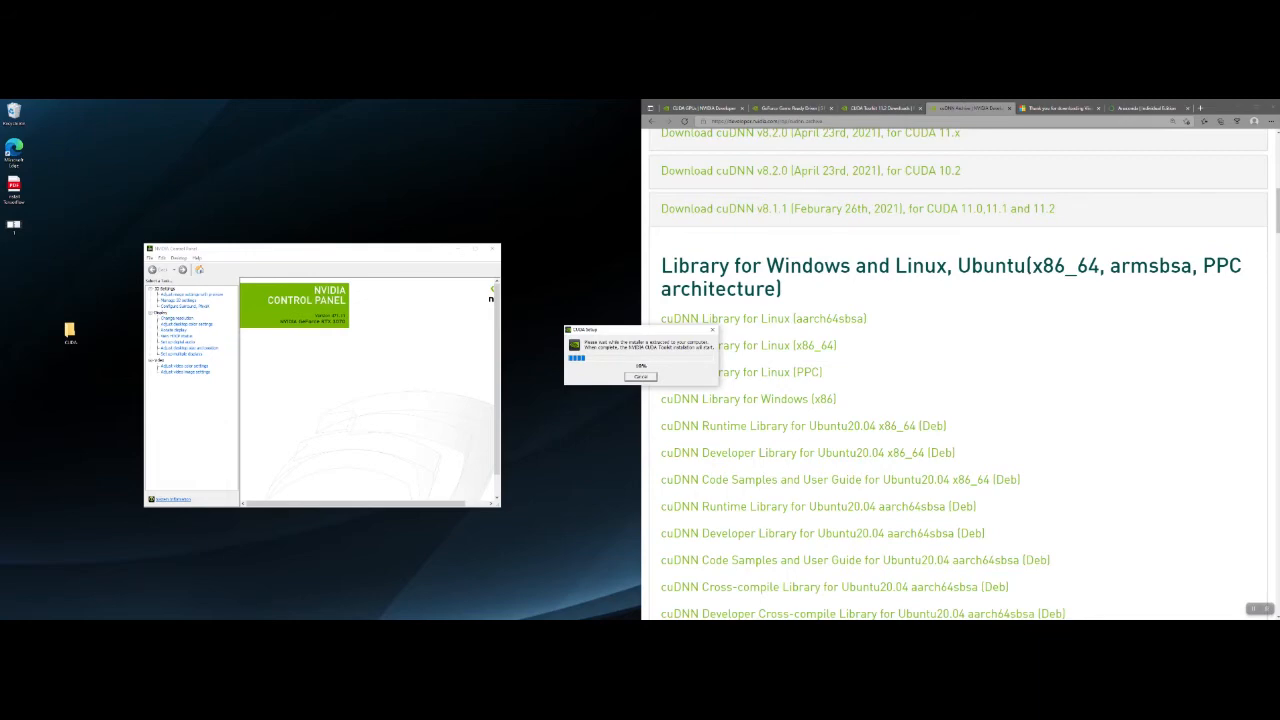
# Step: Open the cuda folder inside the downloaded cuDNN 11.2 archive in Downloads, and minimize the file window
pyautogui.moveTo(192, 624)
pyautogui.click(229, 606)
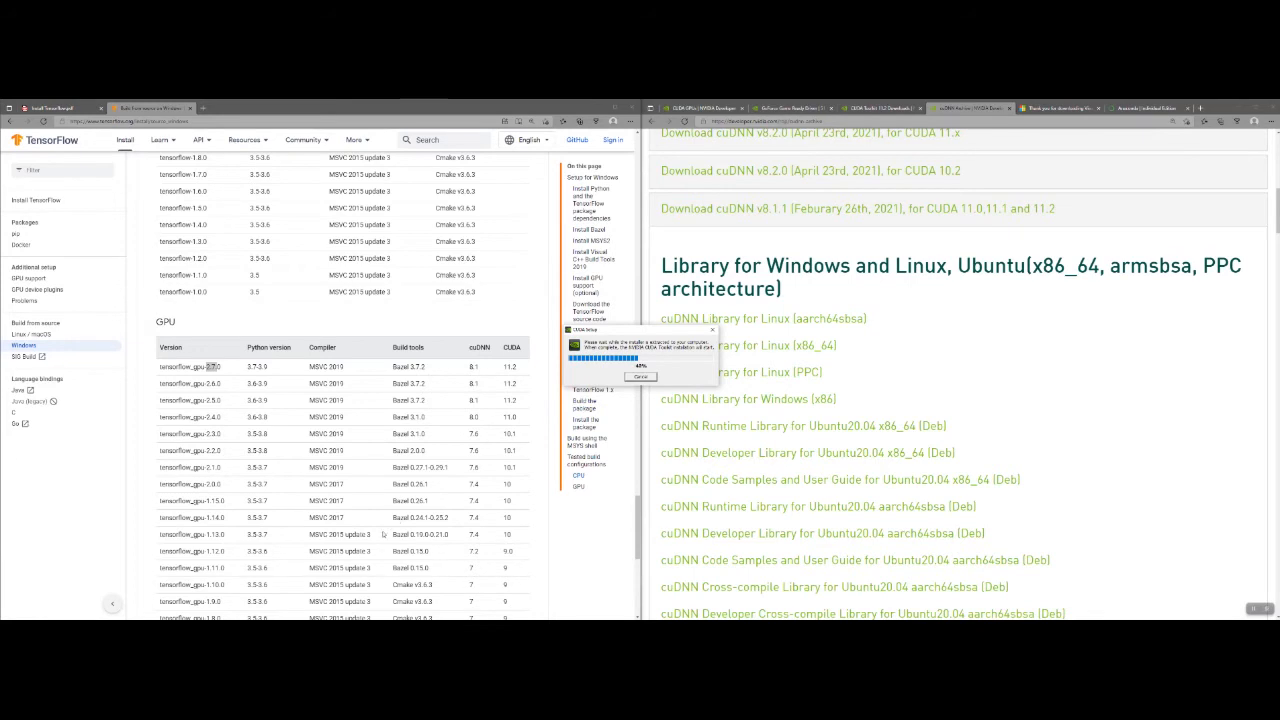
pyautogui.click(277, 622)
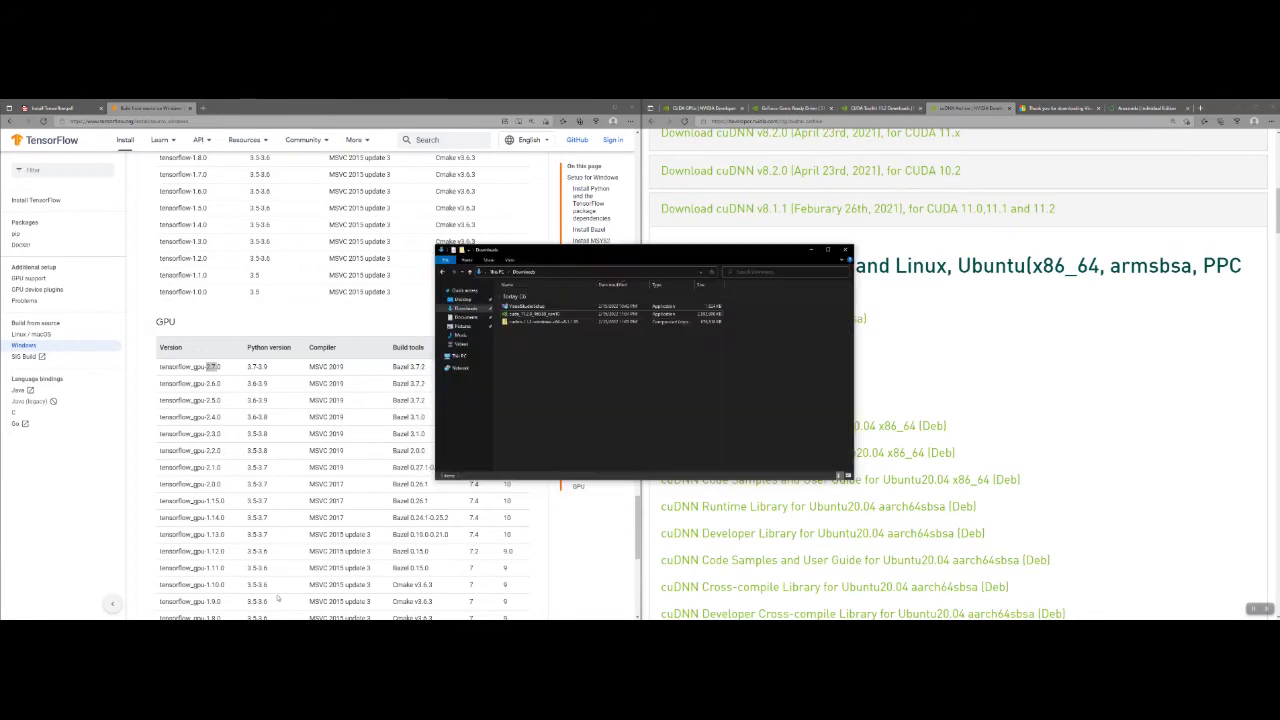
pyautogui.doubleClick(563, 322)
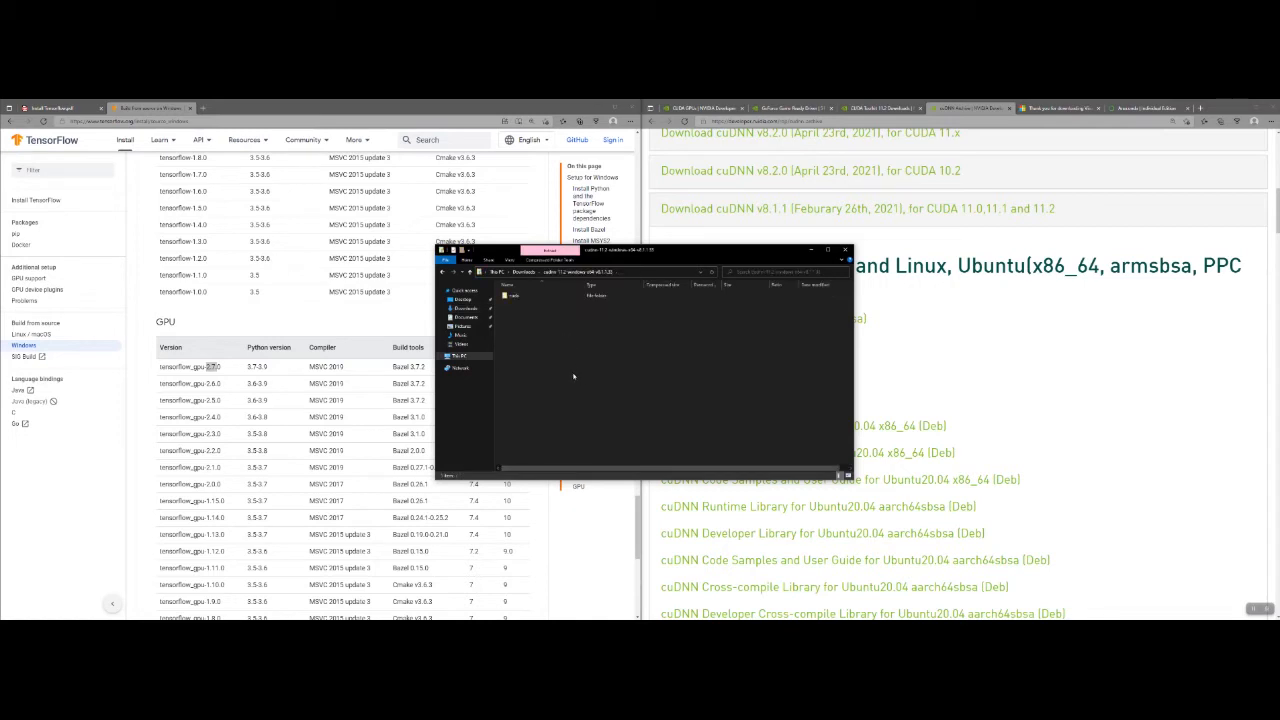
pyautogui.doubleClick(520, 298)
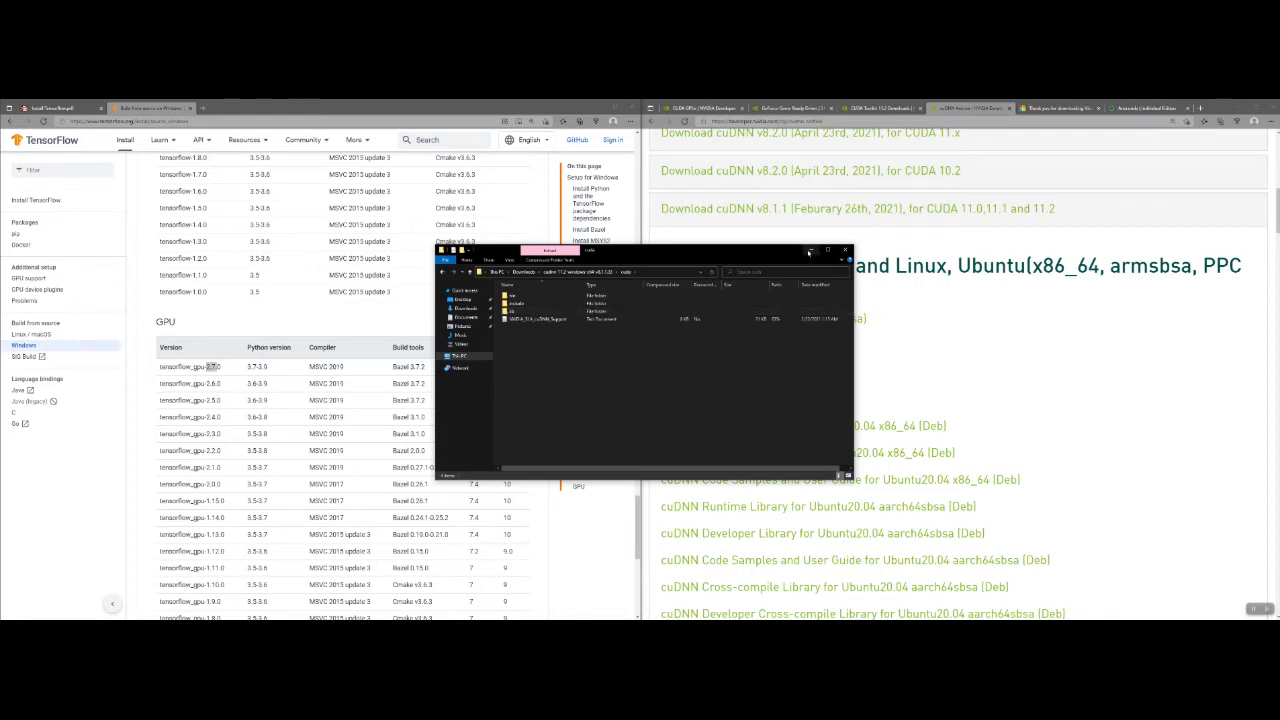
pyautogui.click(809, 251)
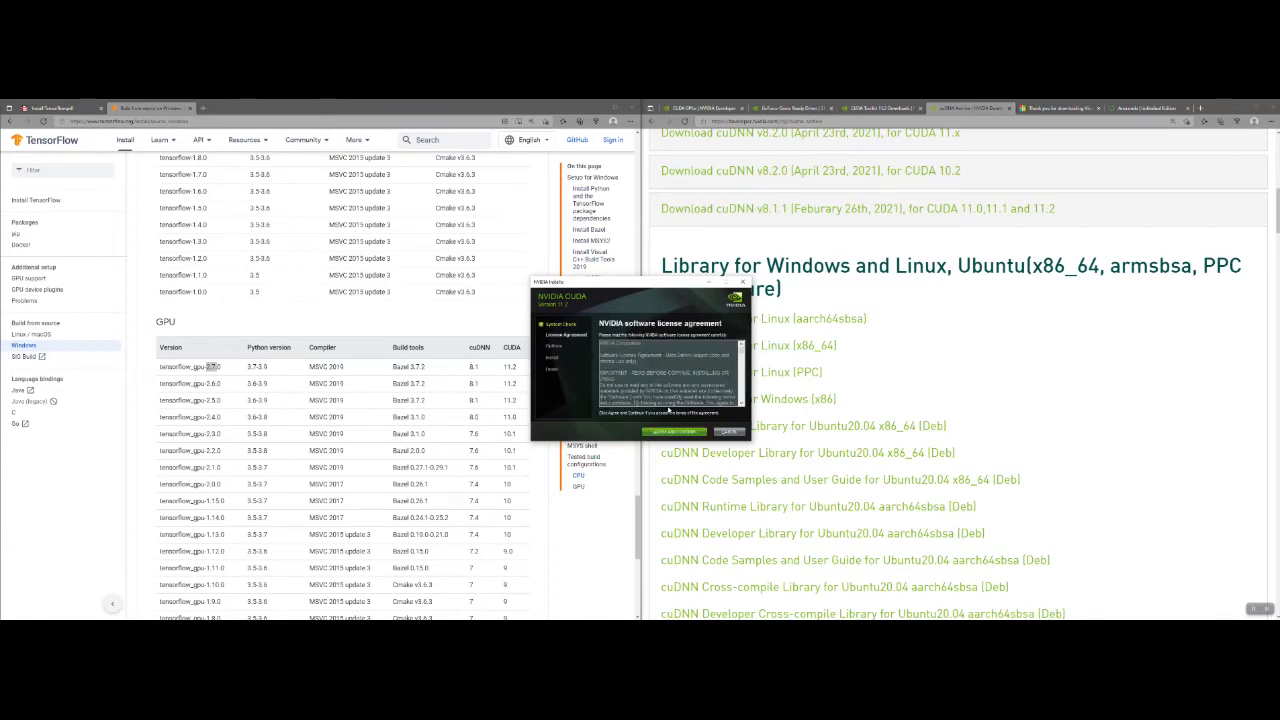
# Step: Install CUDA 11.2 with the Express option, accepting the license and the missing Visual Studio integration notice, and close the installer
pyautogui.click(662, 434)
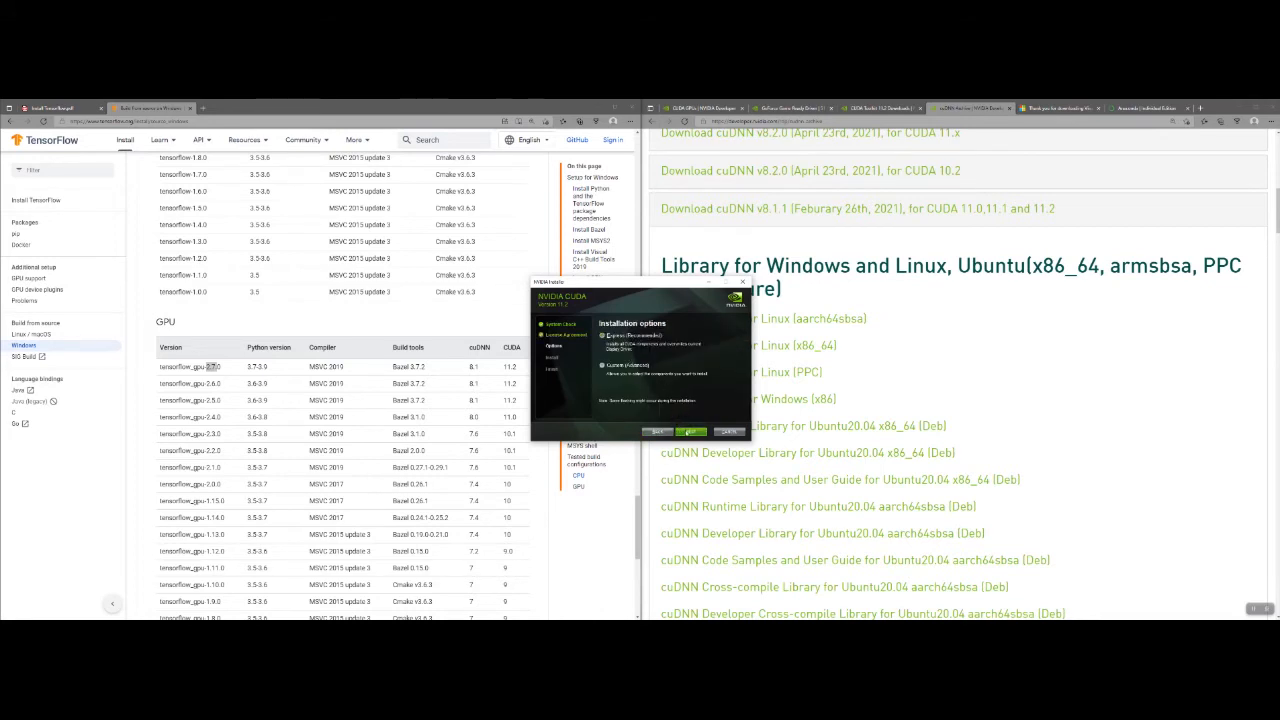
pyautogui.click(690, 432)
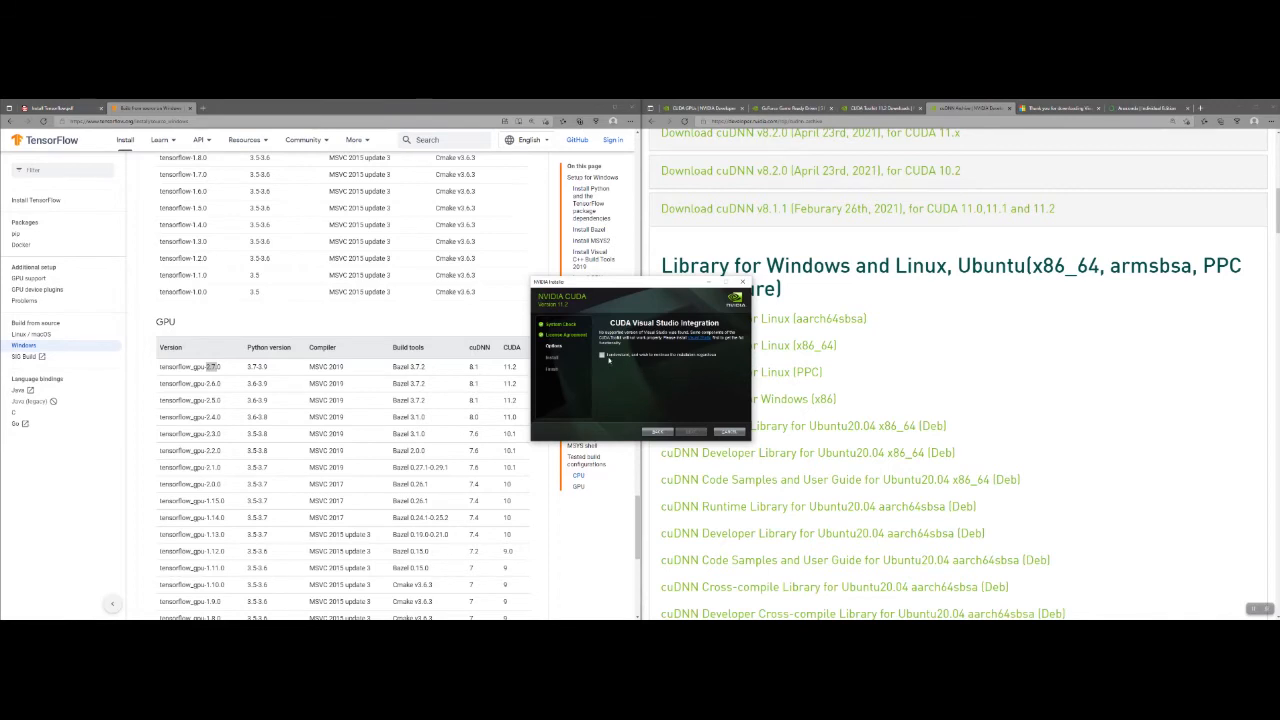
pyautogui.click(602, 356)
pyautogui.click(700, 432)
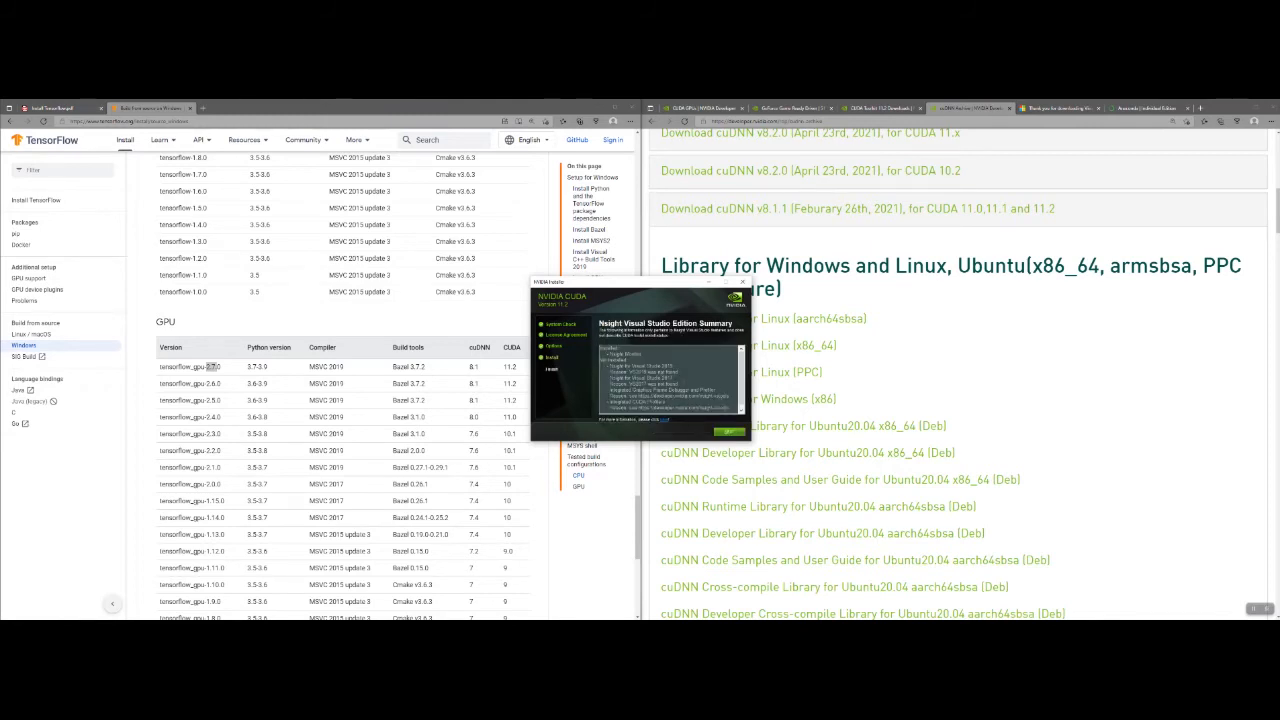
pyautogui.click(729, 431)
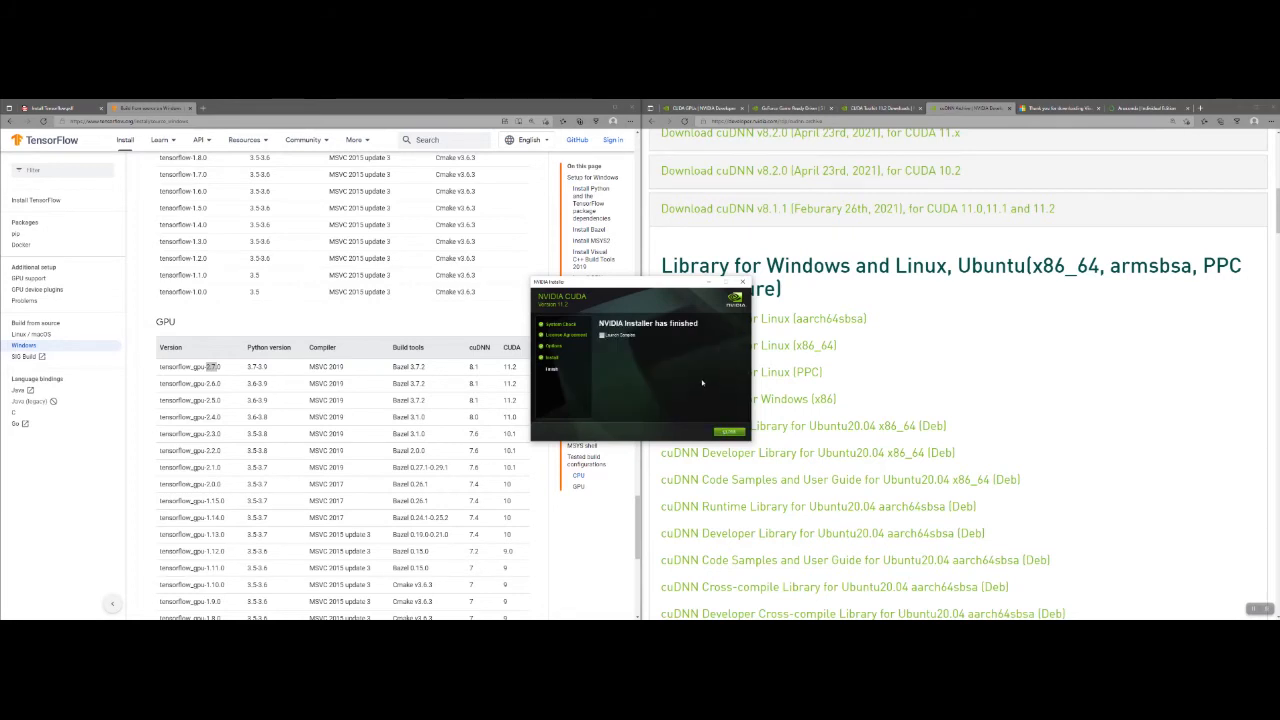
pyautogui.click(729, 433)
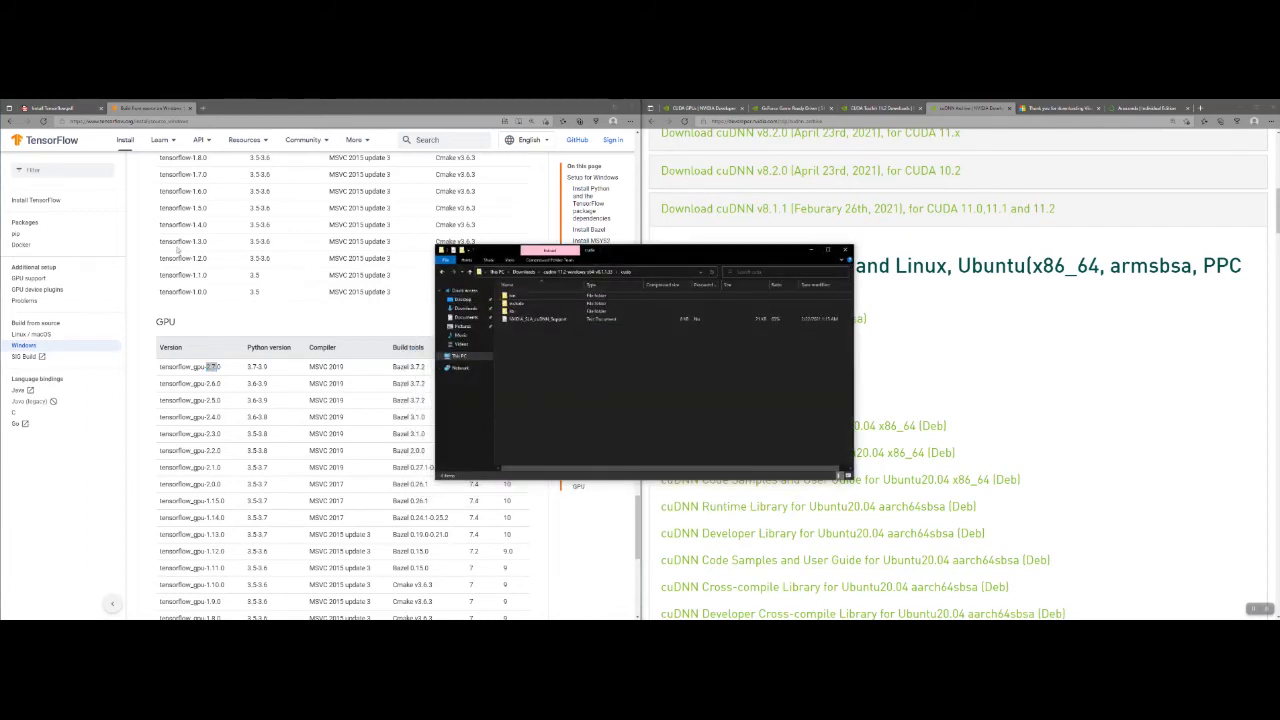
# Step: Bring up the installation checklist PDF, and select and copy the bin, include and lib folders of the cuDNN archive
pyautogui.click(65, 108)
pyautogui.click(707, 390)
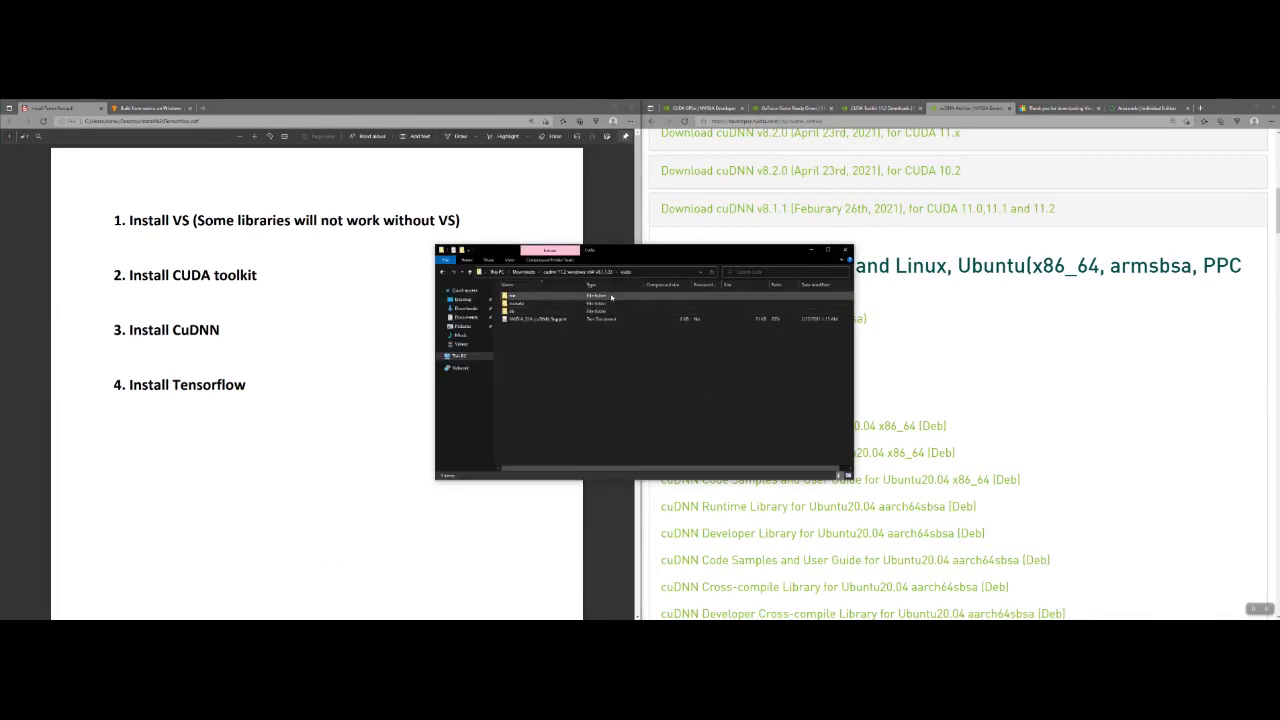
pyautogui.click(542, 303)
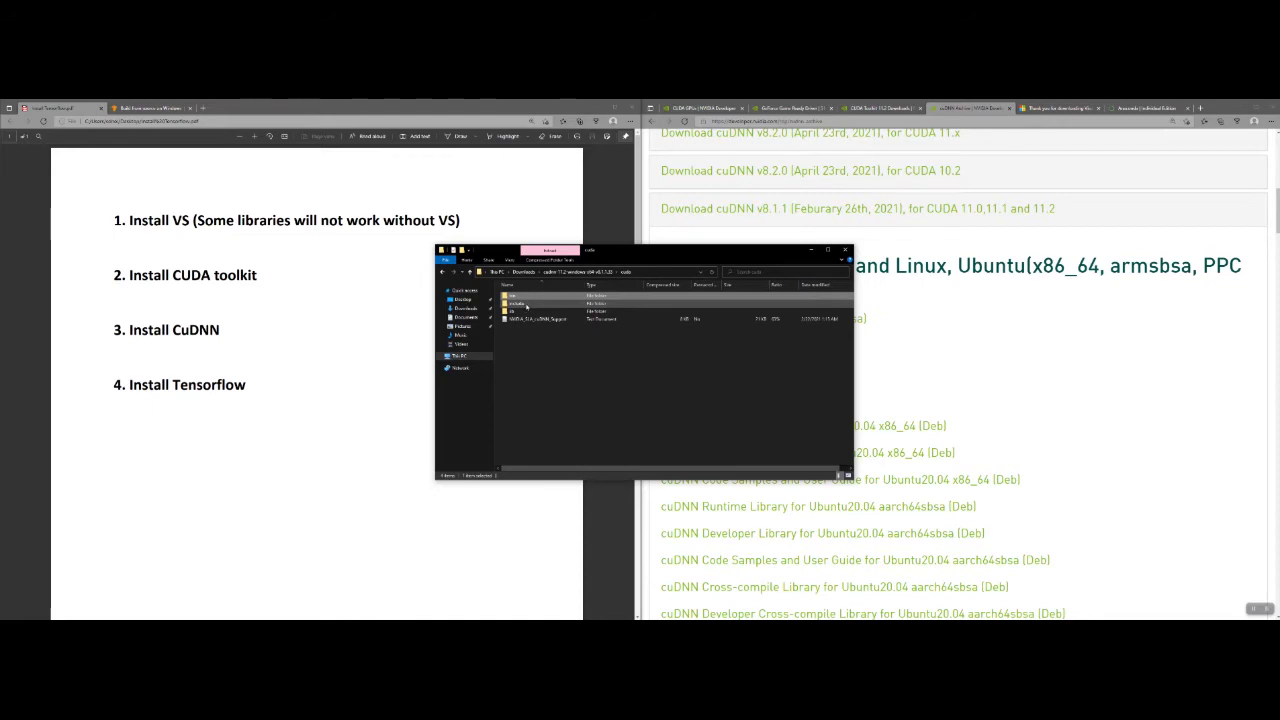
pyautogui.keyDown('ctrl'); pyautogui.click(525, 305); pyautogui.keyUp('ctrl')
pyautogui.keyDown('ctrl'); pyautogui.click(518, 313); pyautogui.keyUp('ctrl')
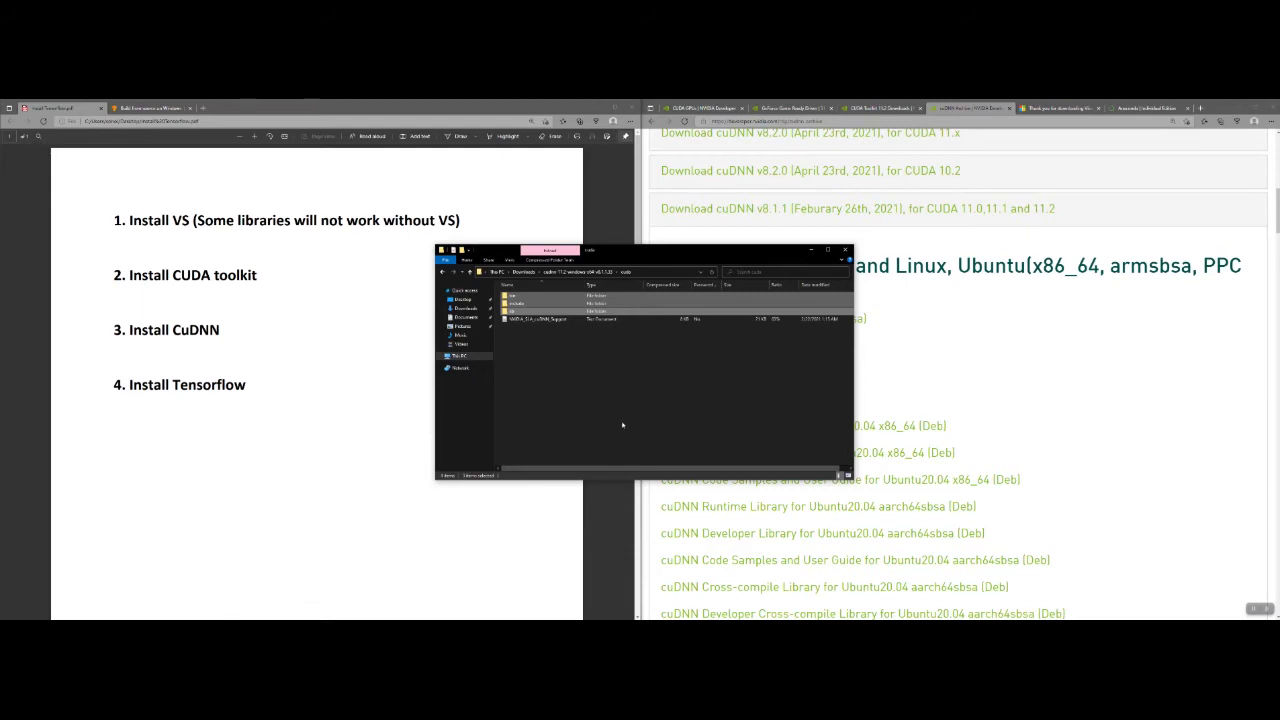
# Step: Open the v11.2 folder under Program Files, NVIDIA GPU Computing Toolkit, CUDA on the C: drive
pyautogui.click(458, 356)
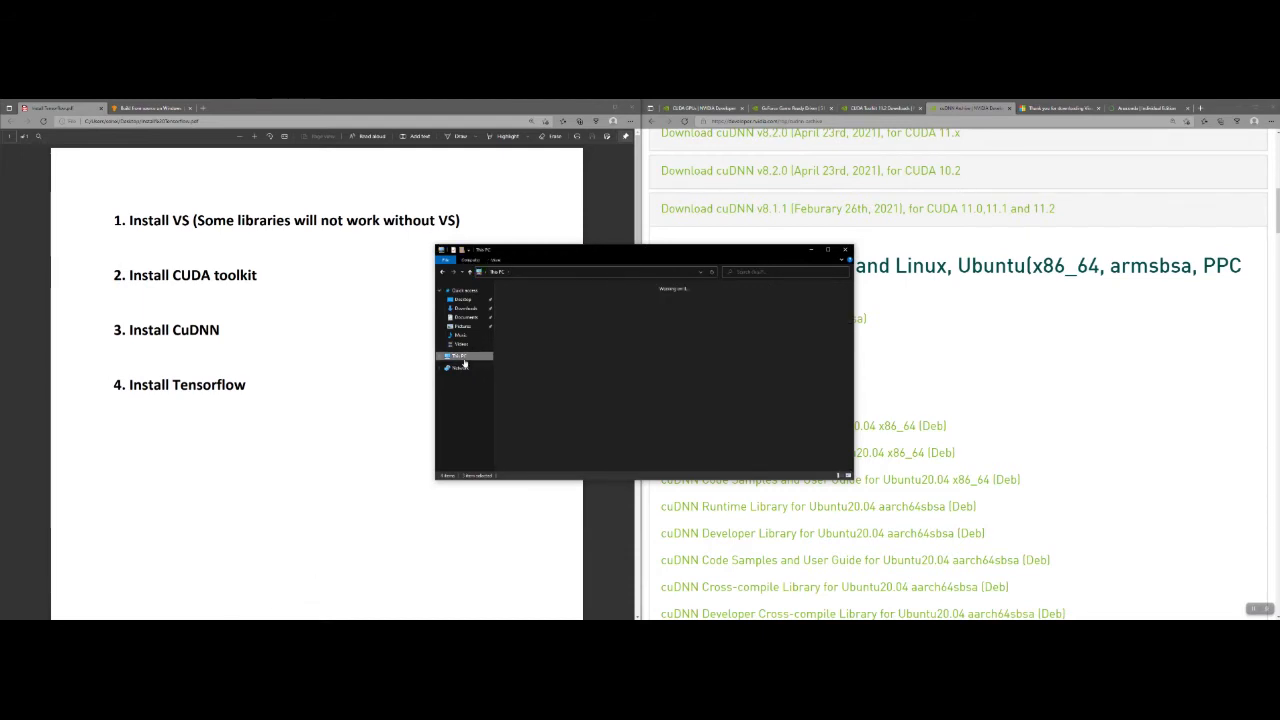
pyautogui.doubleClick(540, 375)
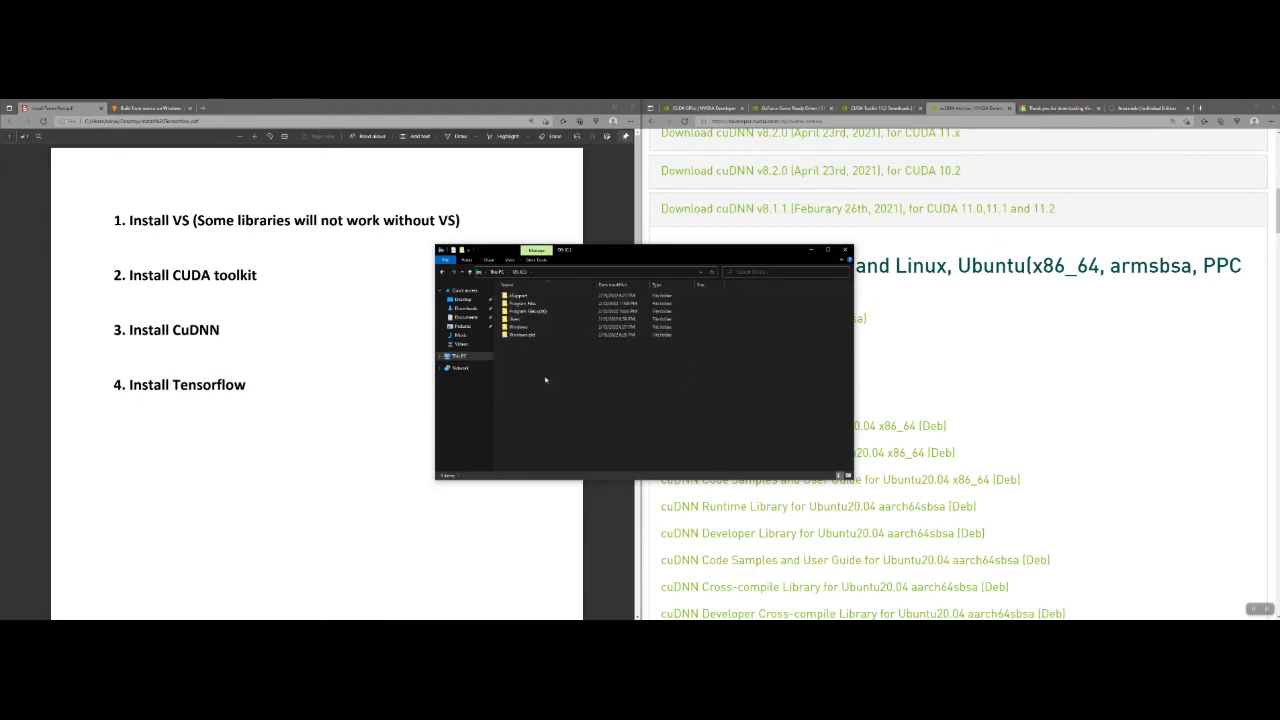
pyautogui.doubleClick(525, 303)
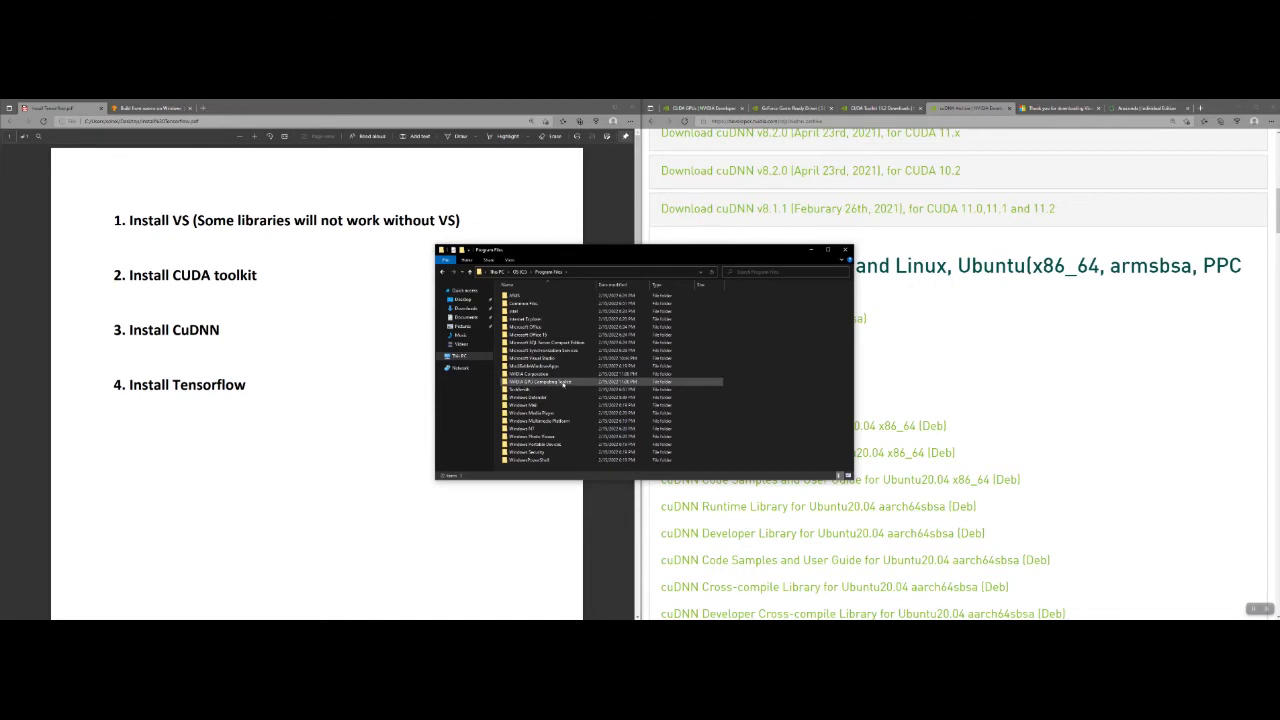
pyautogui.doubleClick(563, 383)
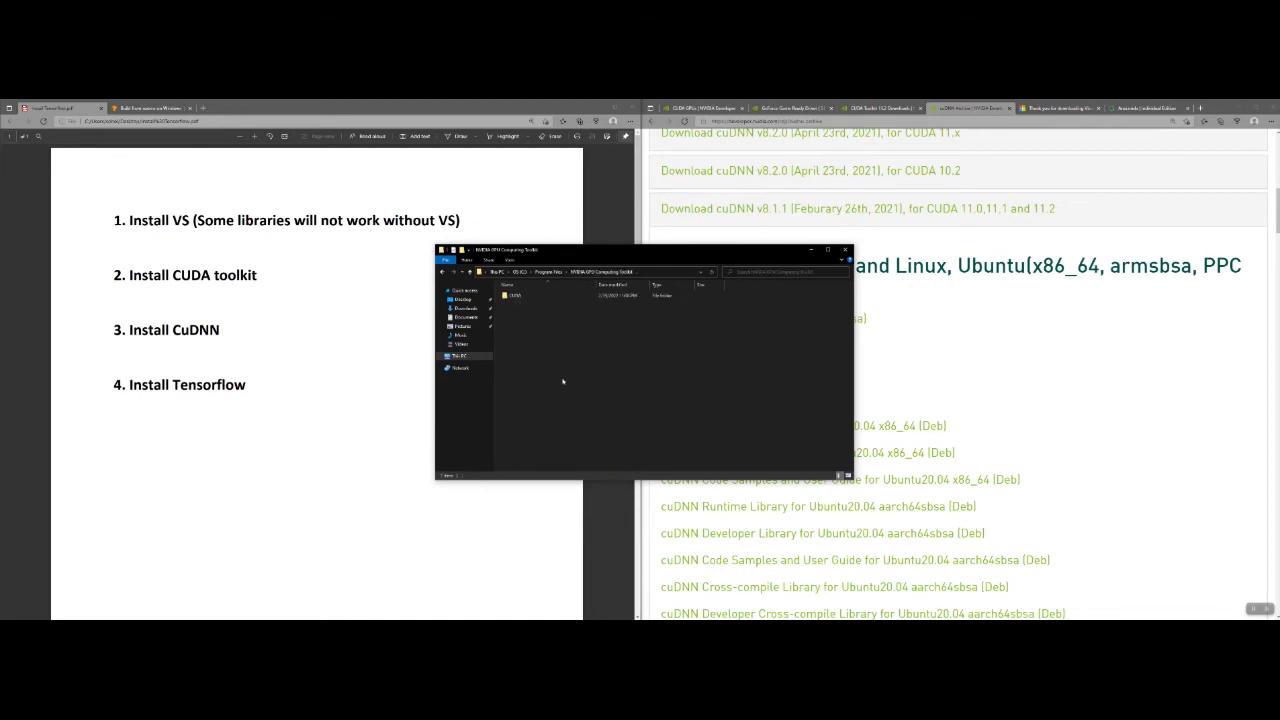
pyautogui.doubleClick(517, 296)
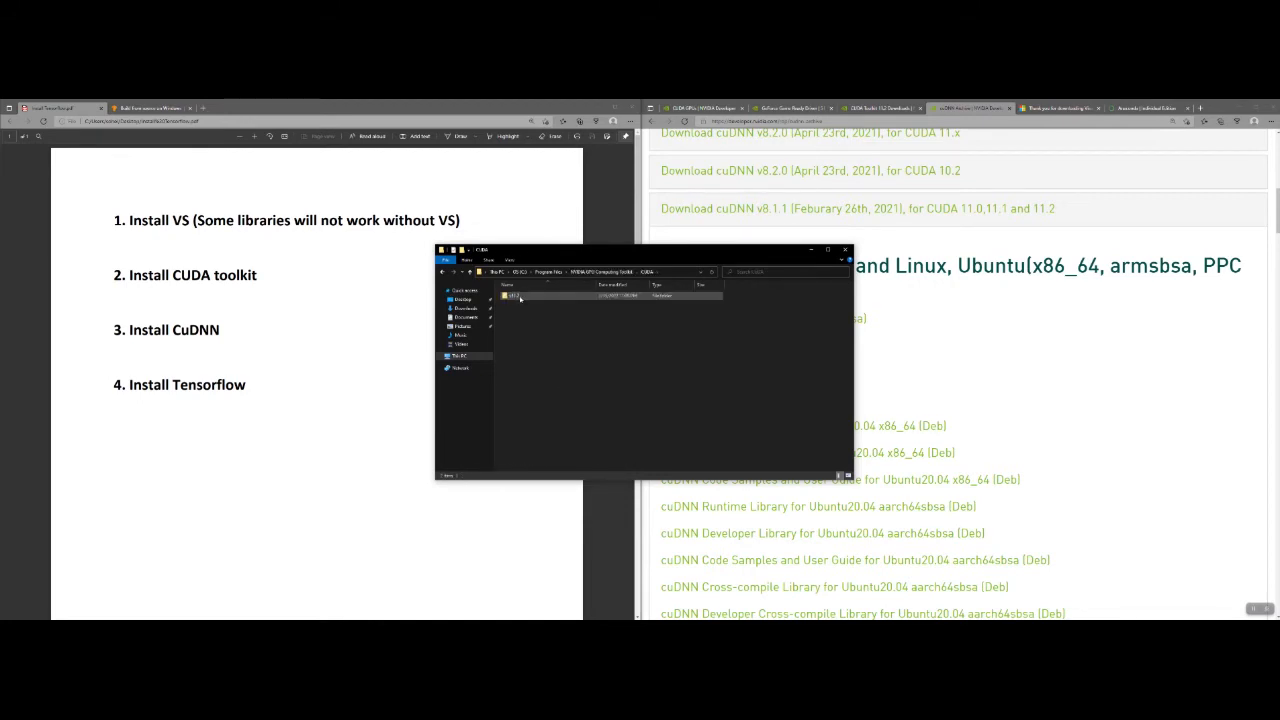
pyautogui.doubleClick(518, 297)
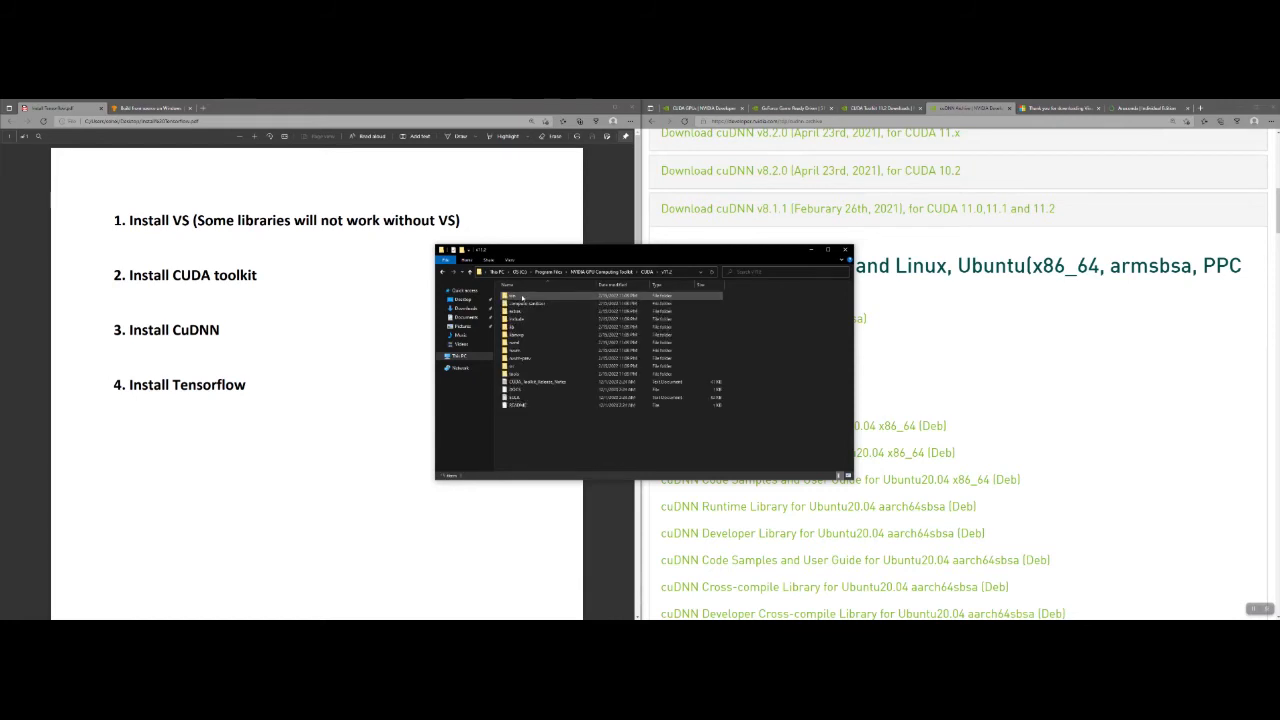
# Step: Paste the copied cuDNN folders into the CUDA v11.2 folder, granting administrator permission for the copy
pyautogui.rightClick(558, 440)
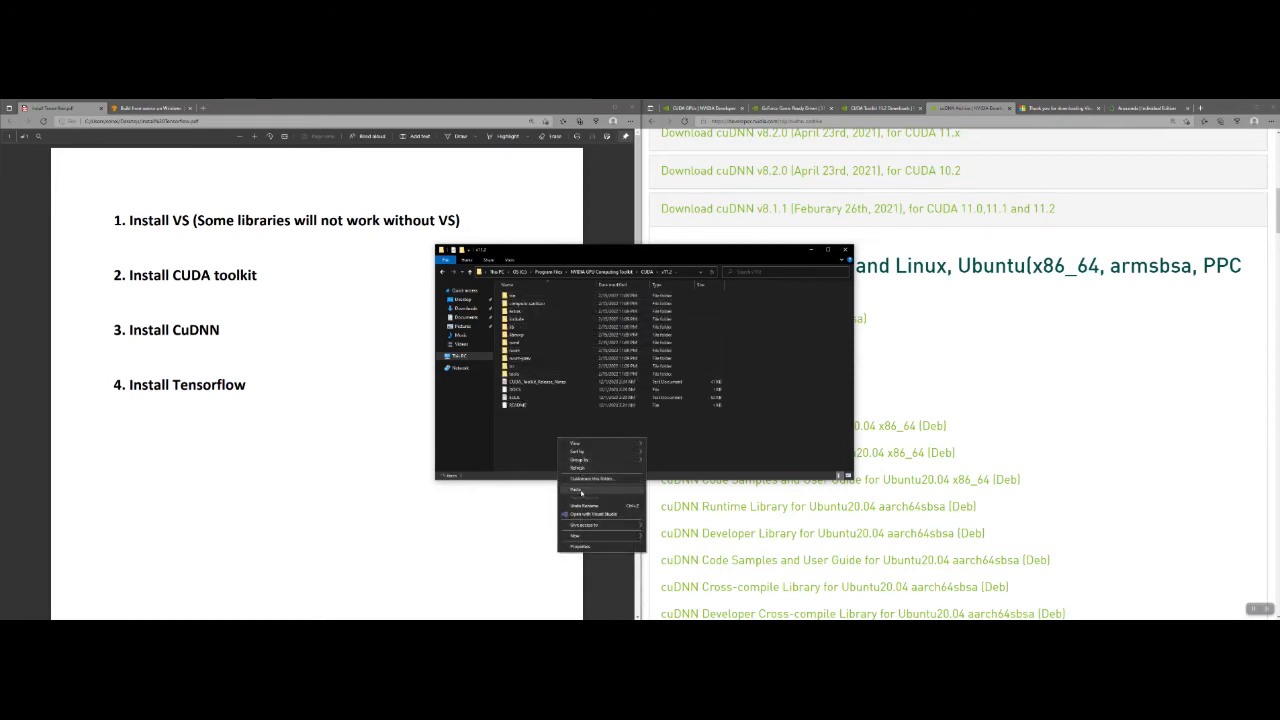
pyautogui.click(576, 489)
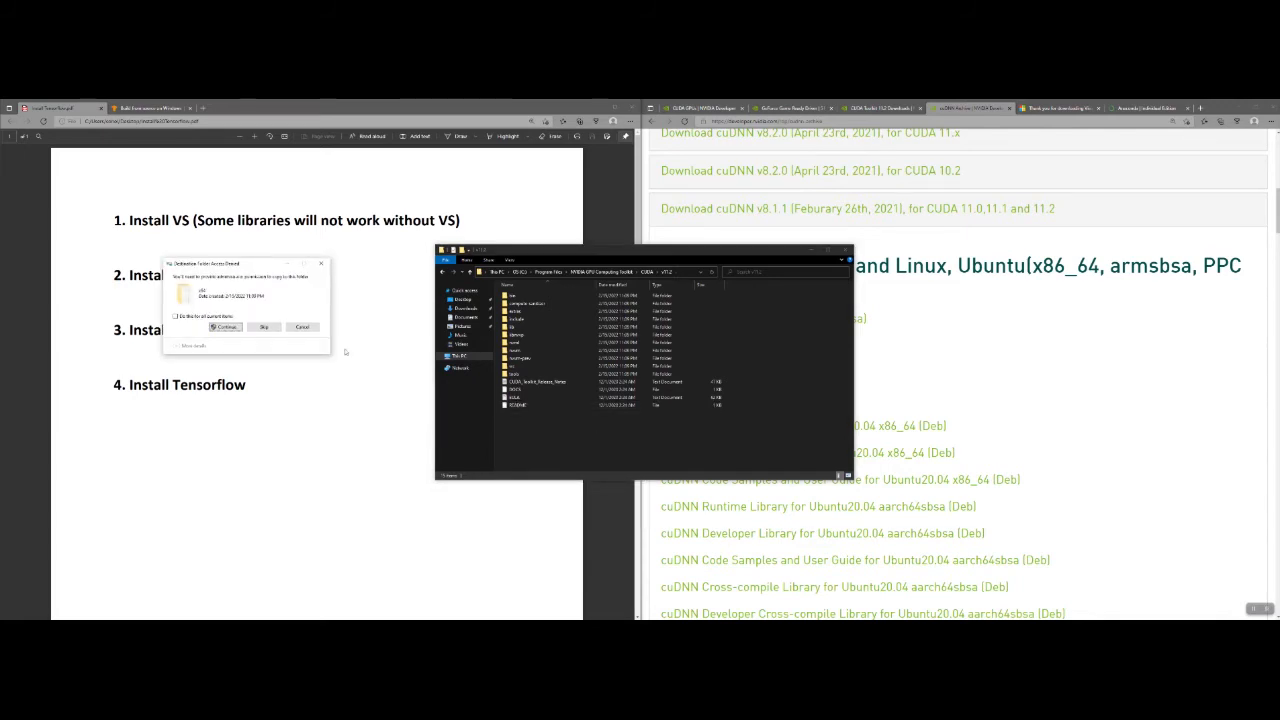
pyautogui.click(234, 328)
pyautogui.click(226, 327)
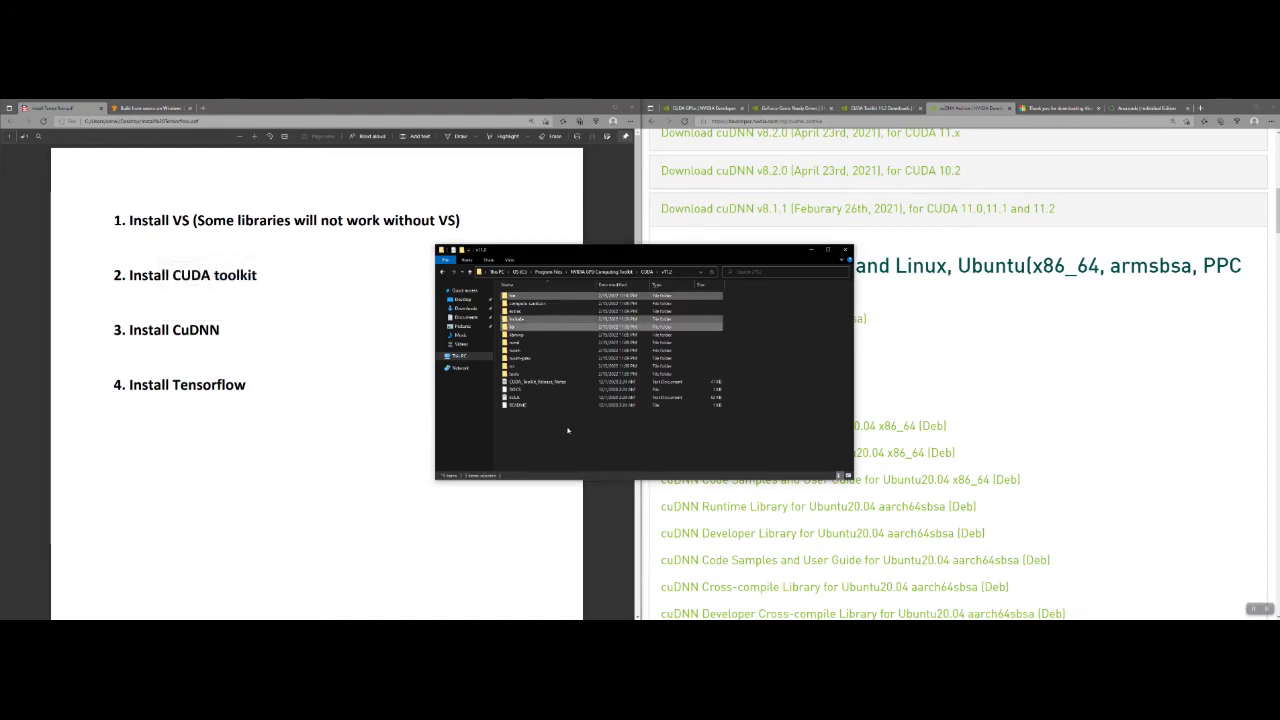
pyautogui.click(571, 432)
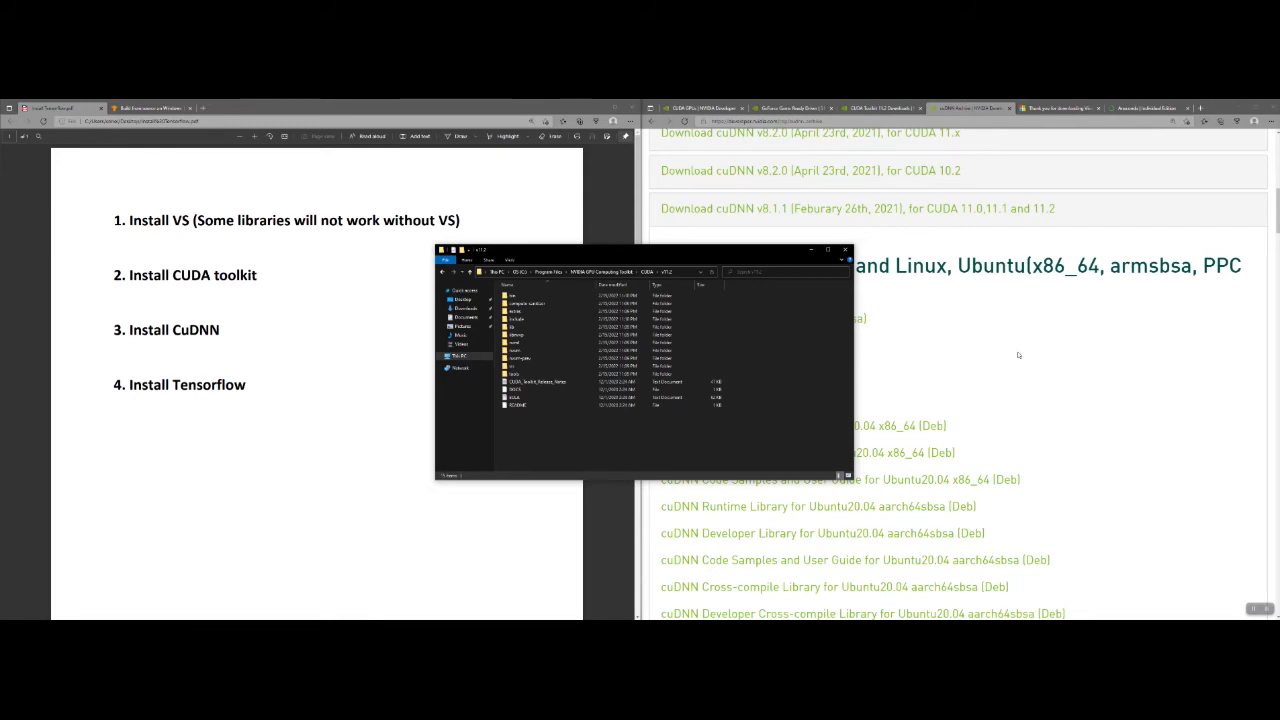
# Step: Download Anaconda Individual Edition for Windows from the Anaconda product page
pyautogui.click(955, 351)
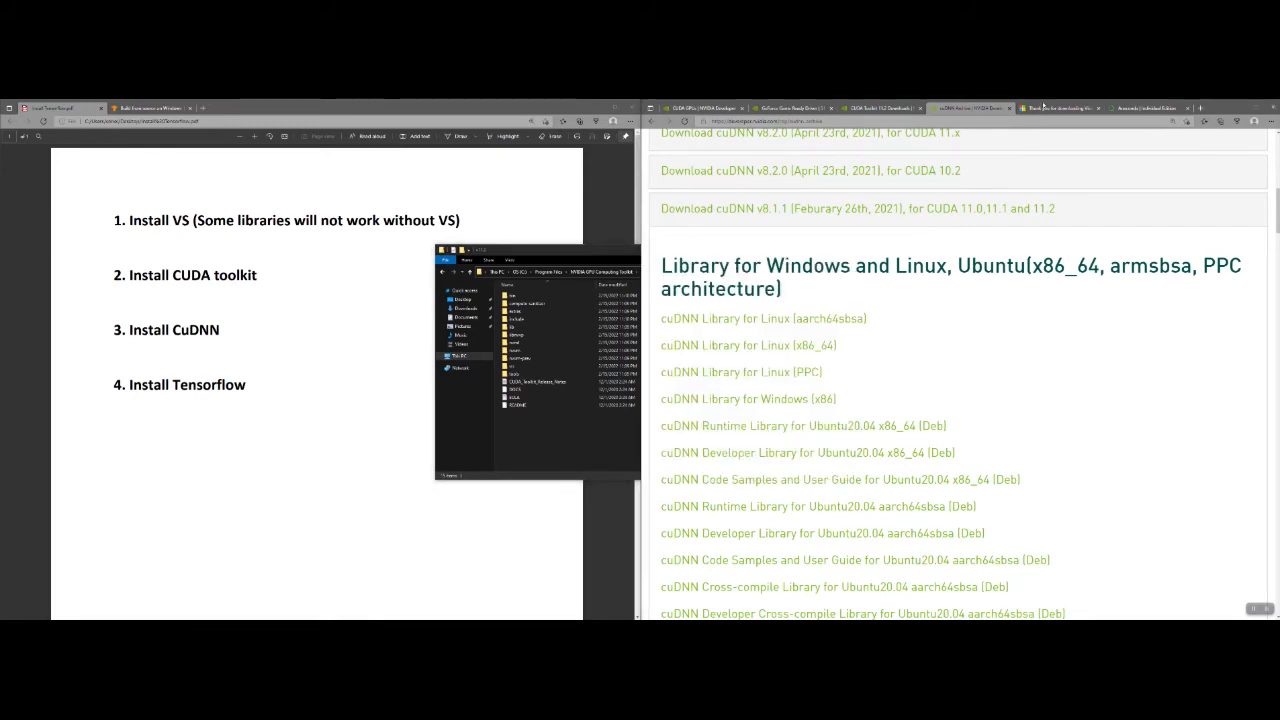
pyautogui.click(1045, 107)
pyautogui.click(1137, 108)
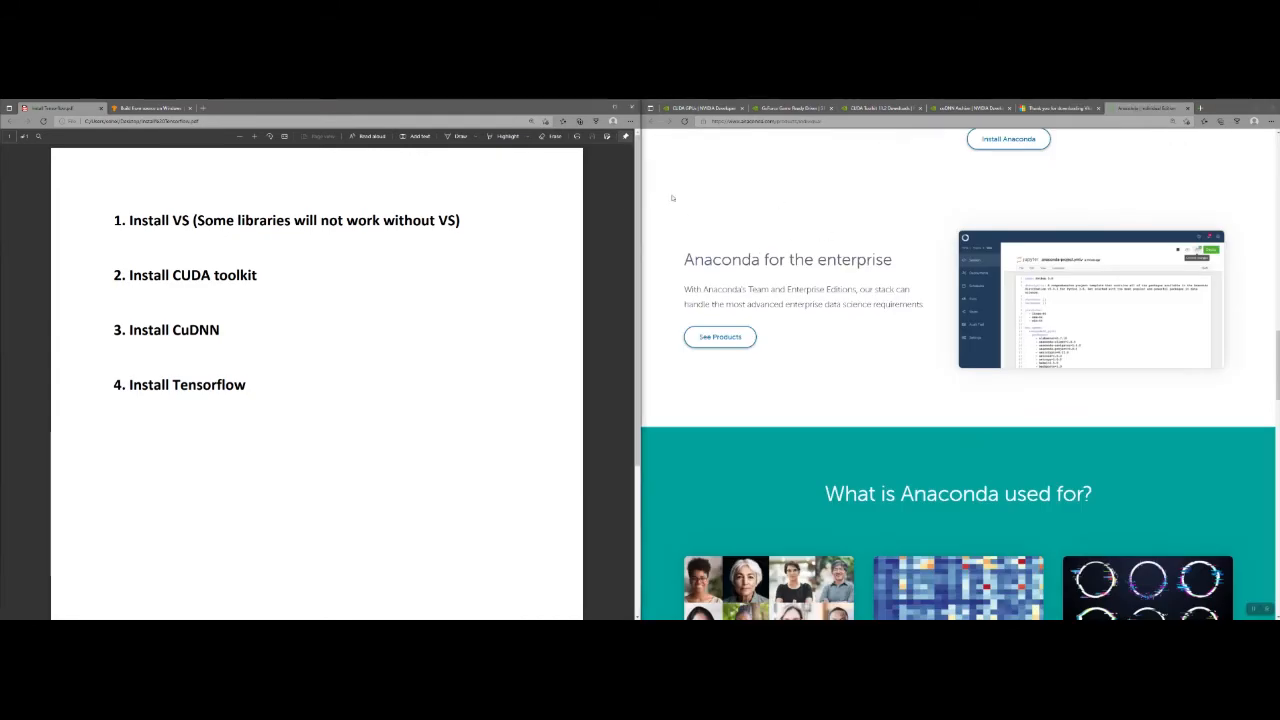
pyautogui.scroll(5, 800, 203)
pyautogui.scroll(5, 821, 225)
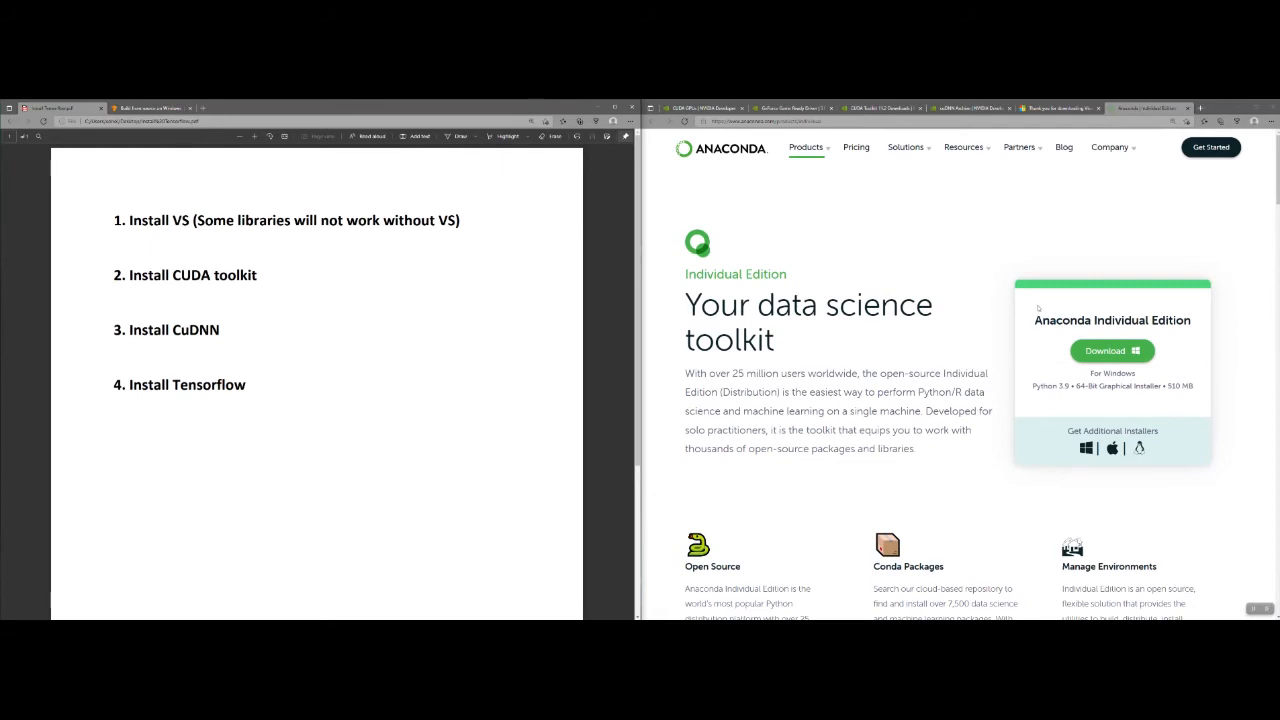
pyautogui.click(1116, 350)
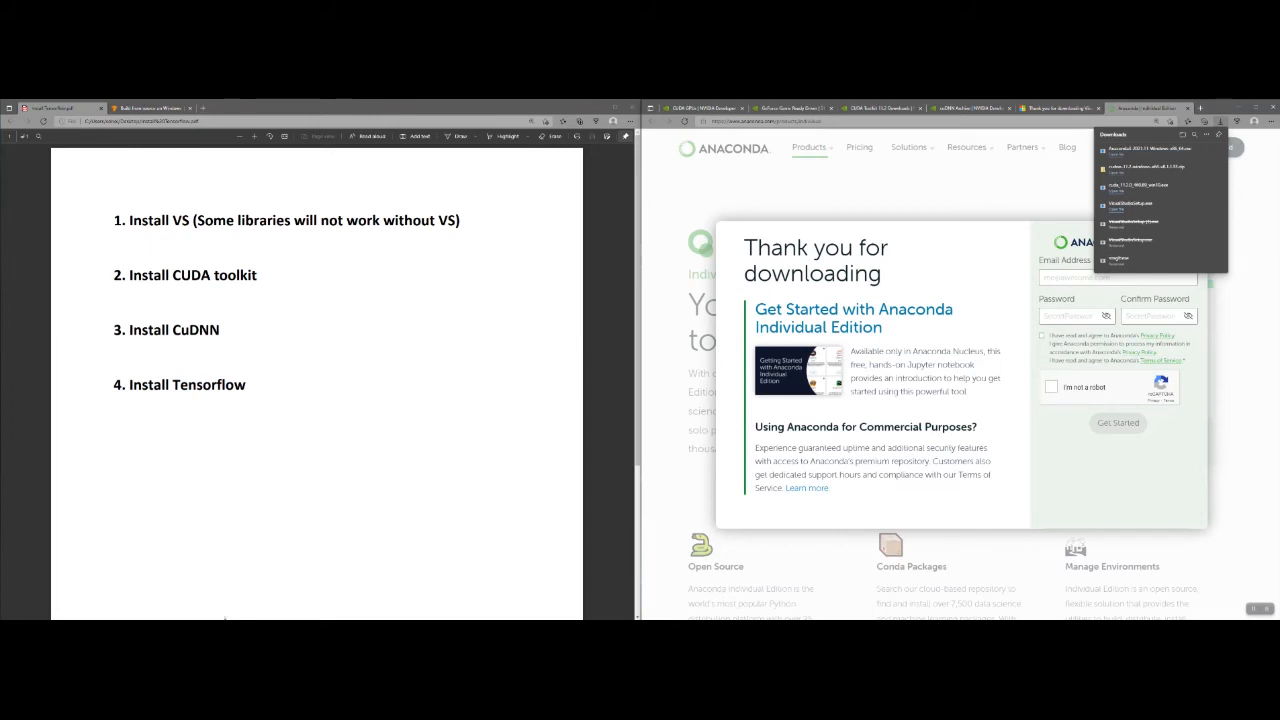
# Step: Launch the downloaded Anaconda3 2021.11 installer from the Downloads folder
pyautogui.click(225, 618)
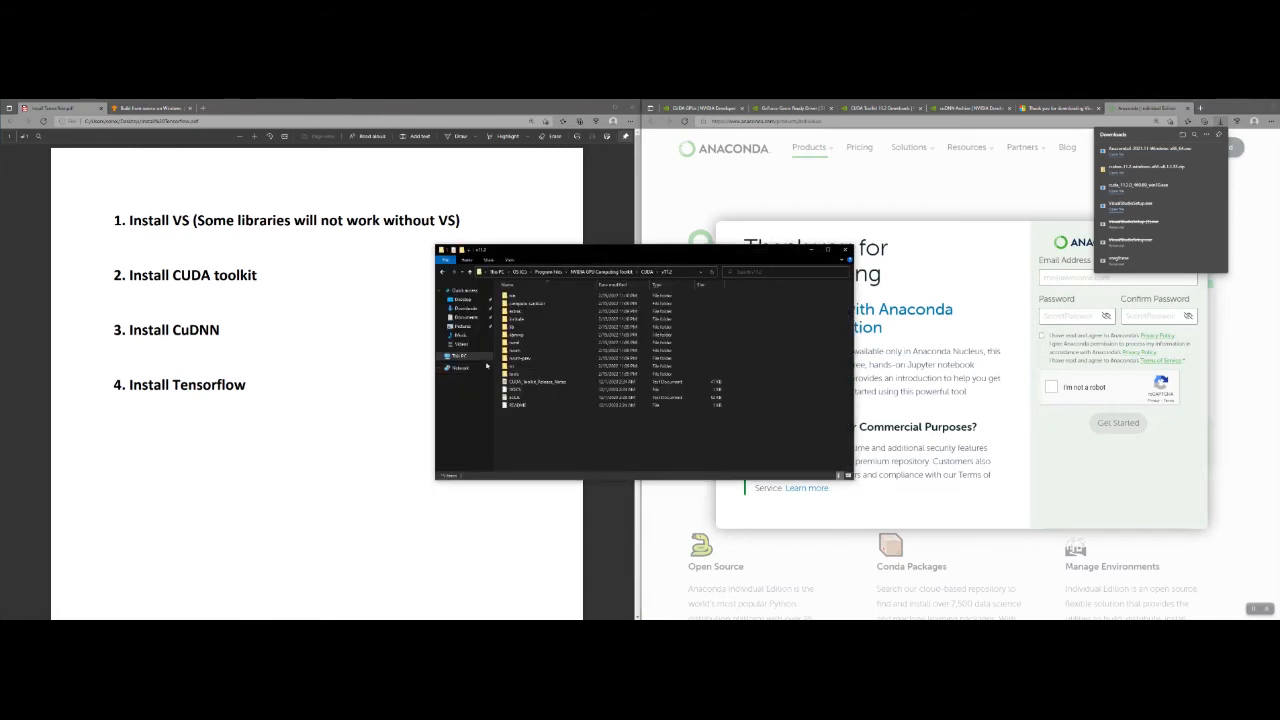
pyautogui.click(466, 308)
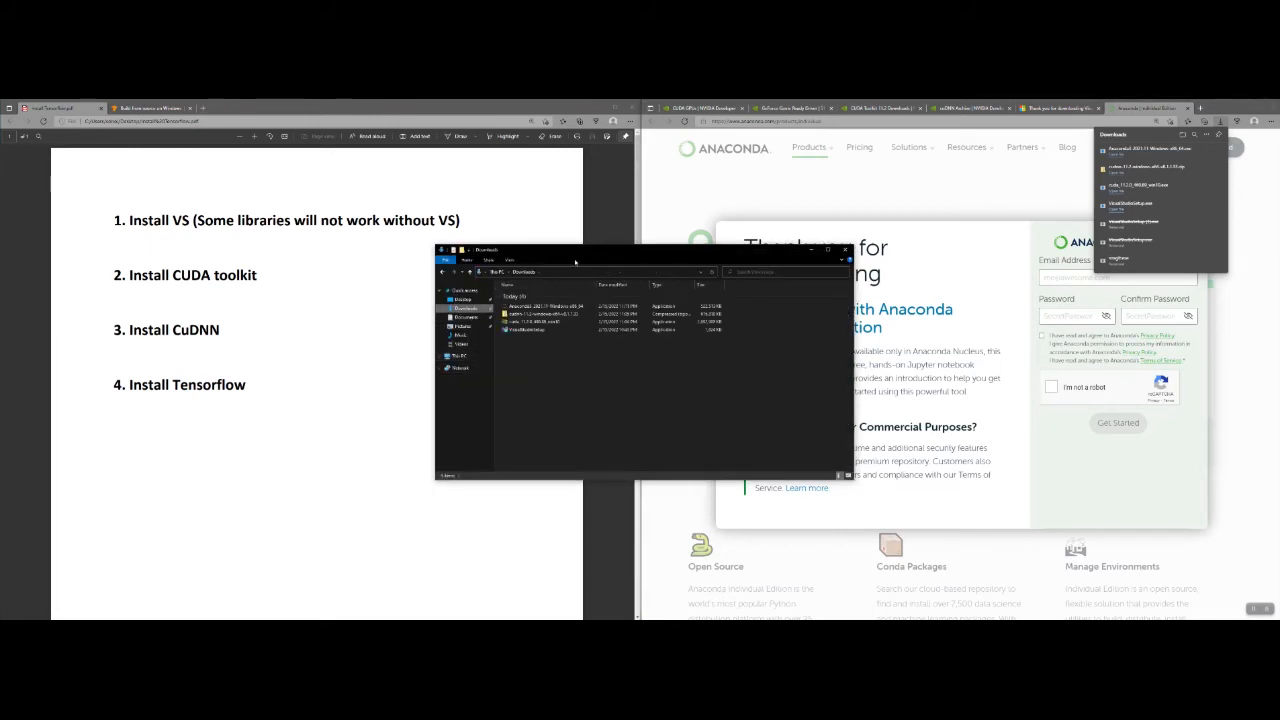
pyautogui.moveTo(575, 262); pyautogui.dragTo(508, 275)
pyautogui.click(472, 320)
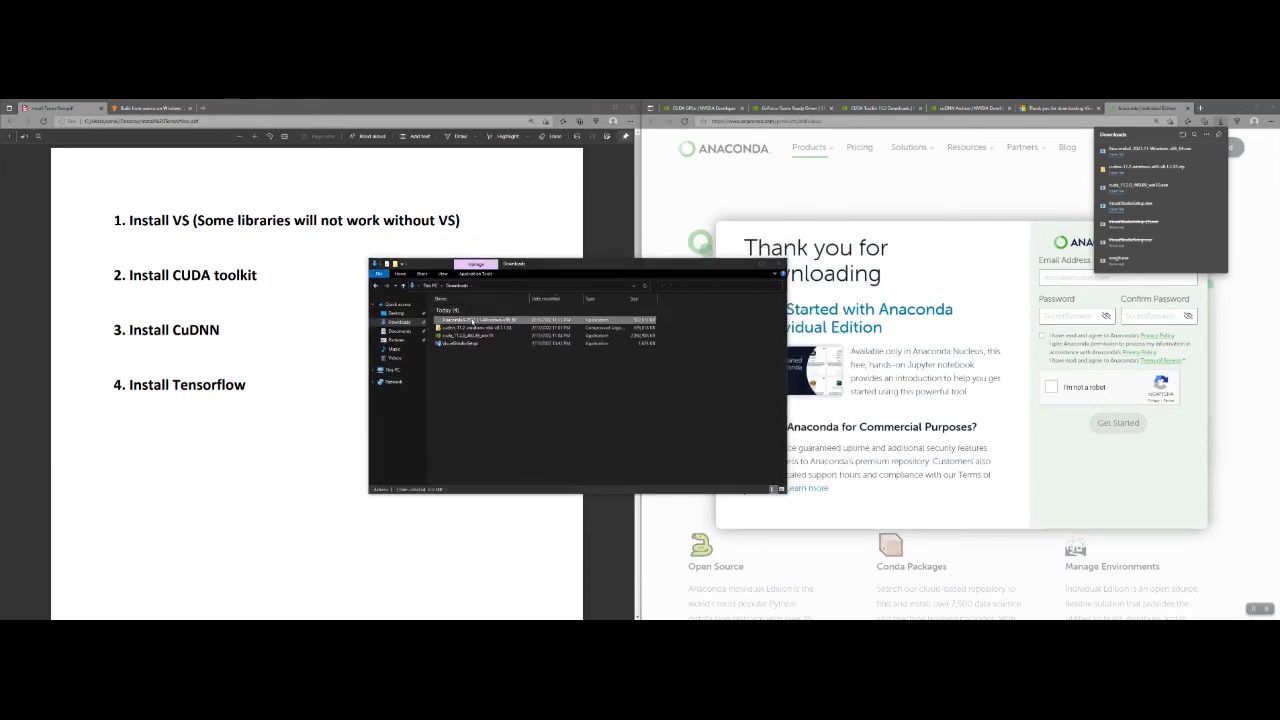
pyautogui.doubleClick(472, 320)
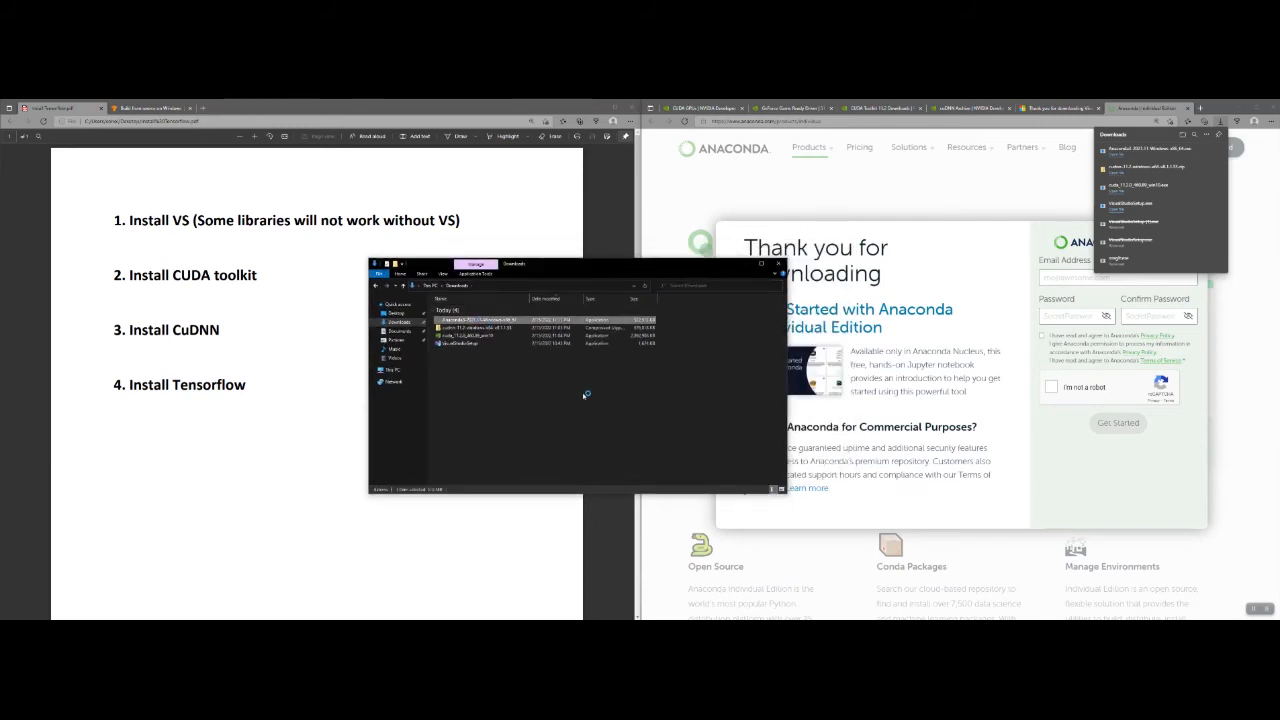
# Step: Accept the licence and install Anaconda3 for Just Me, keeping the default destination folder and advanced options
pyautogui.click(681, 423)
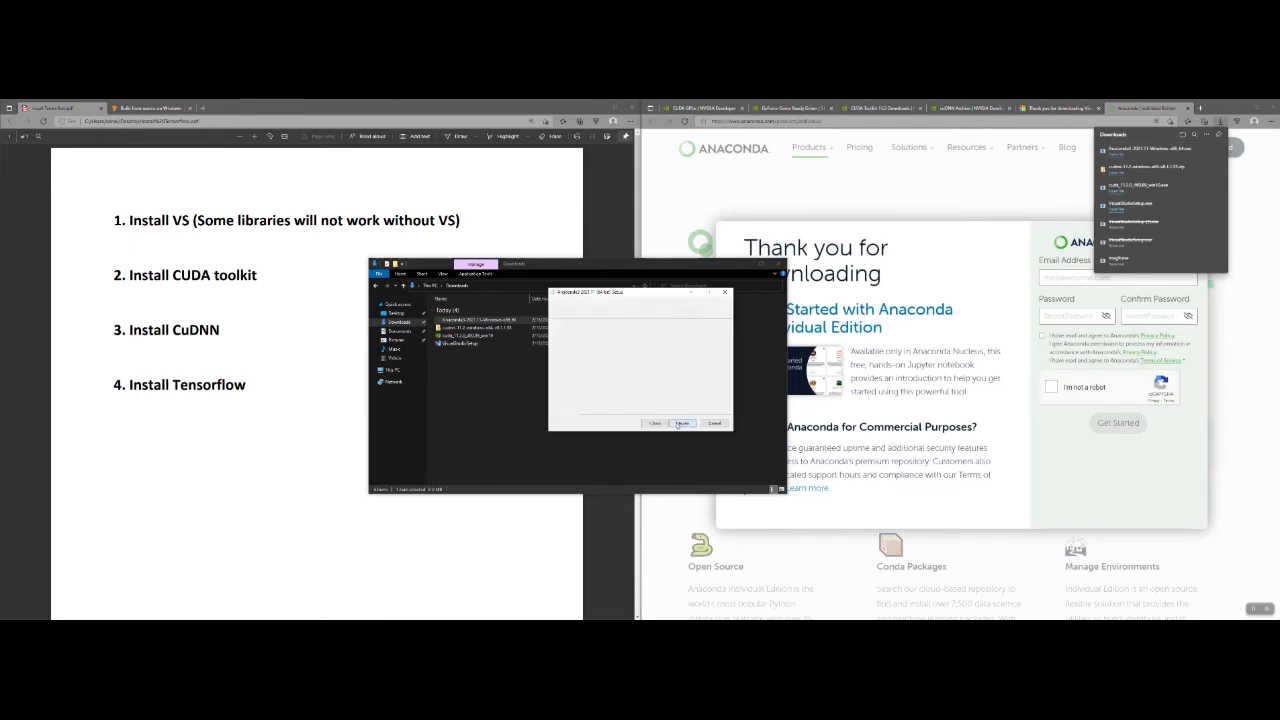
pyautogui.click(679, 423)
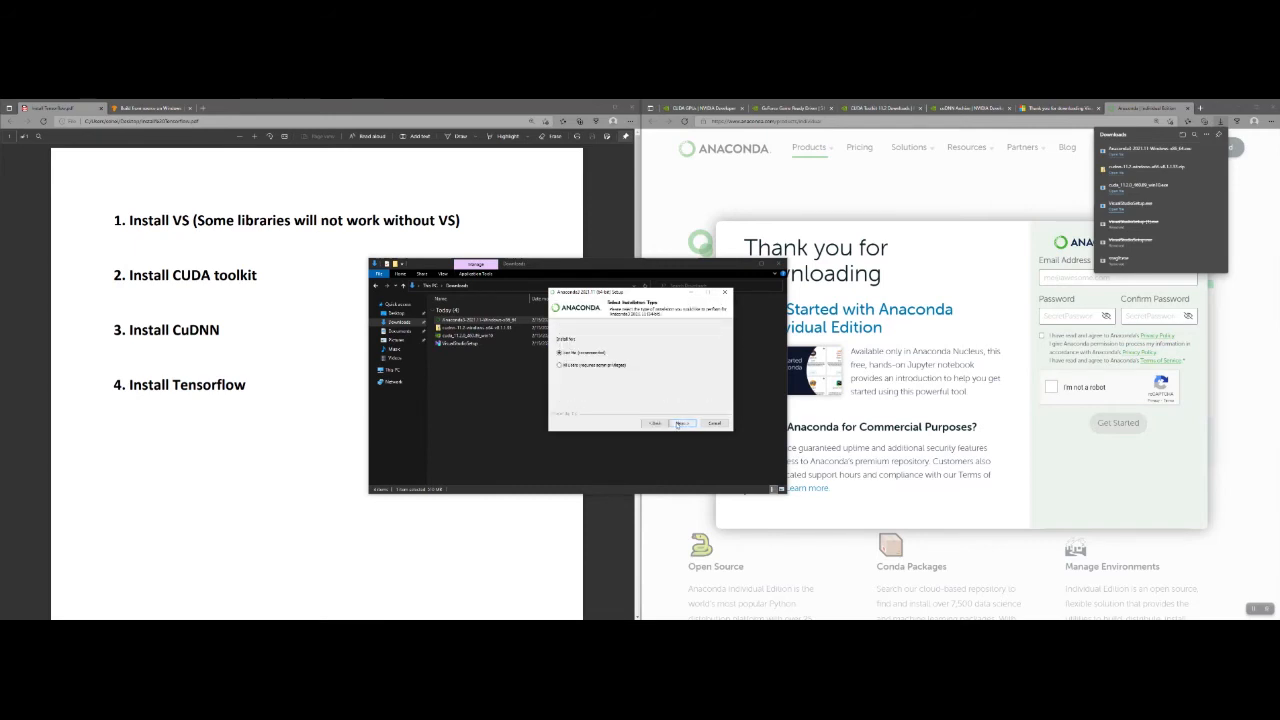
pyautogui.click(679, 424)
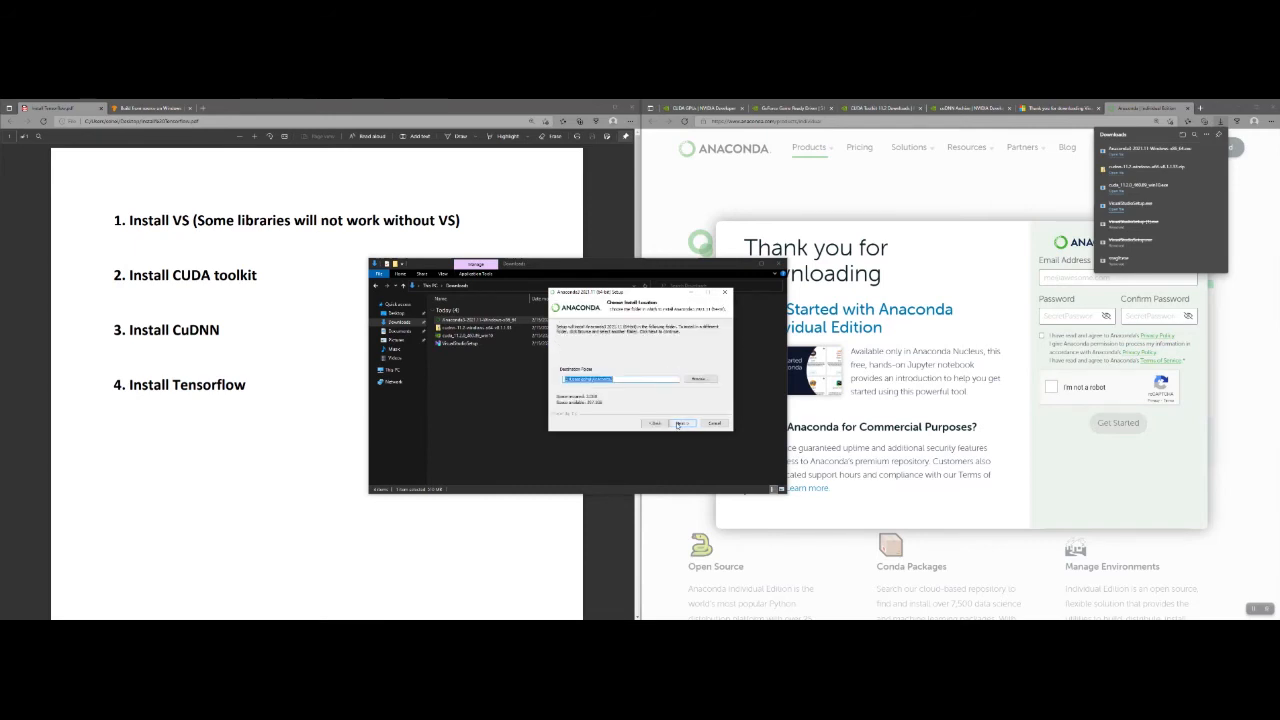
pyautogui.click(679, 424)
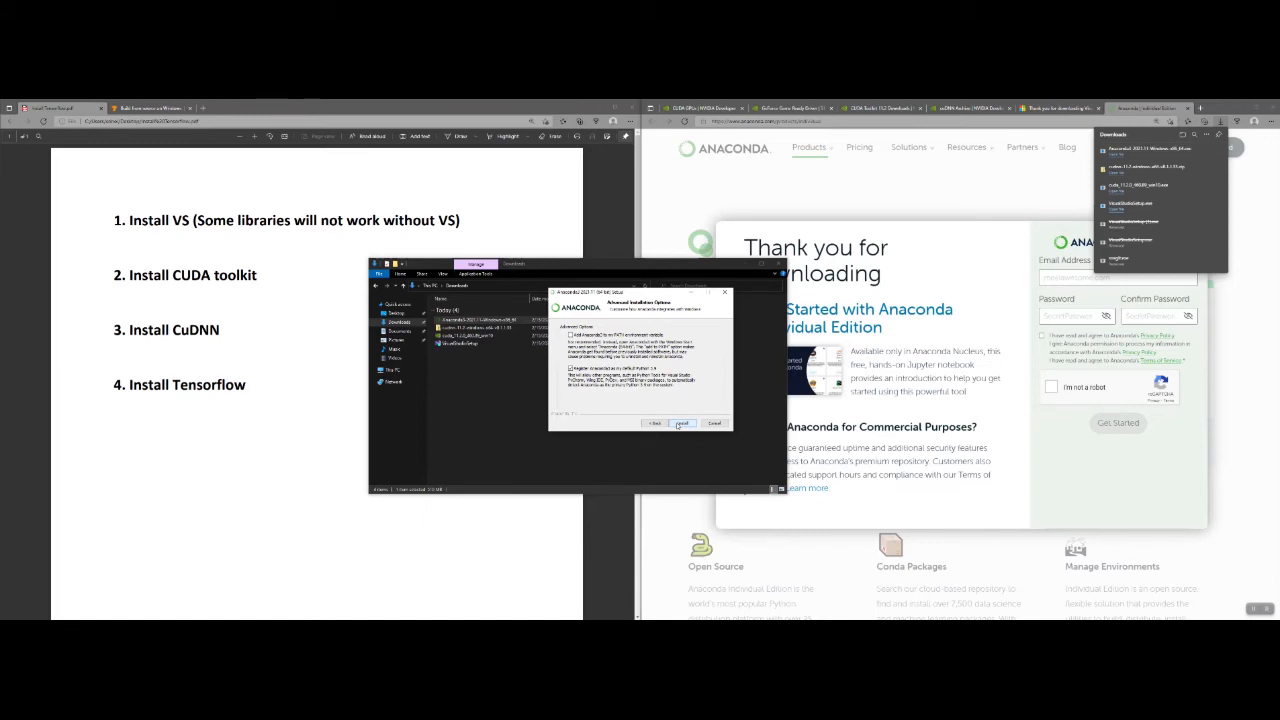
pyautogui.click(680, 424)
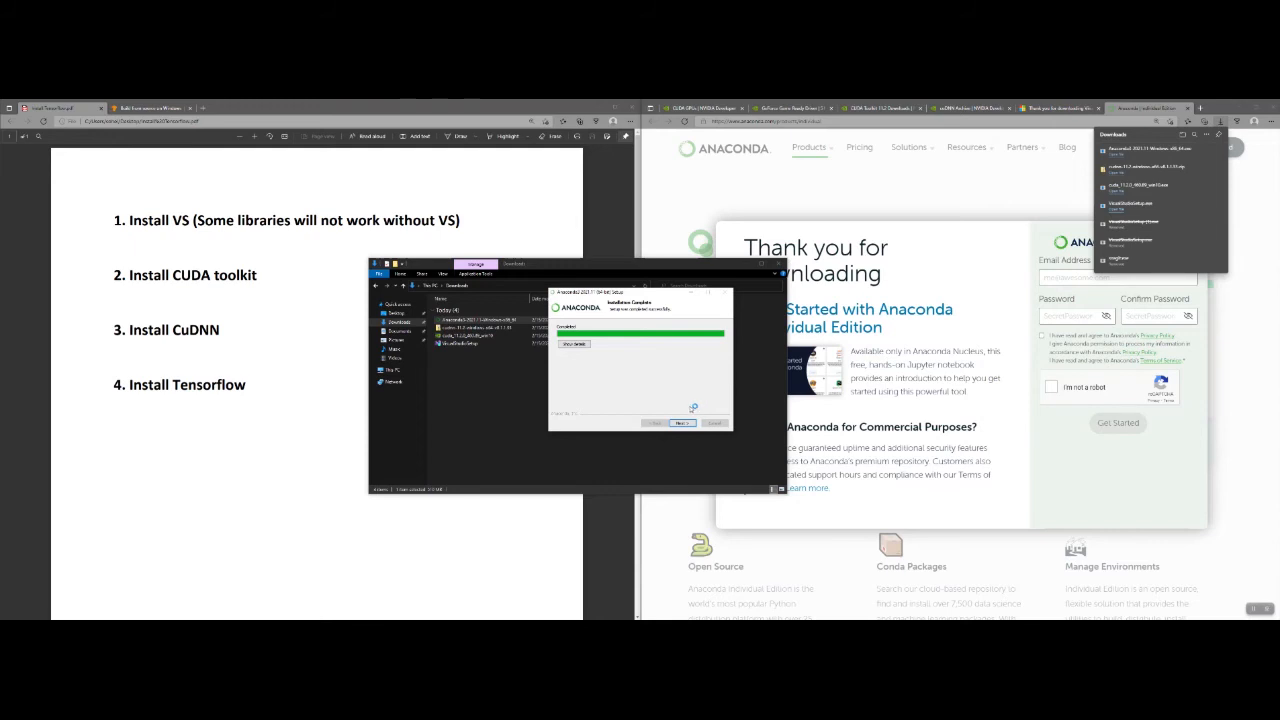
# Step: Go through the remaining Anaconda3 setup pages and finish the installation wizard
pyautogui.click(686, 423)
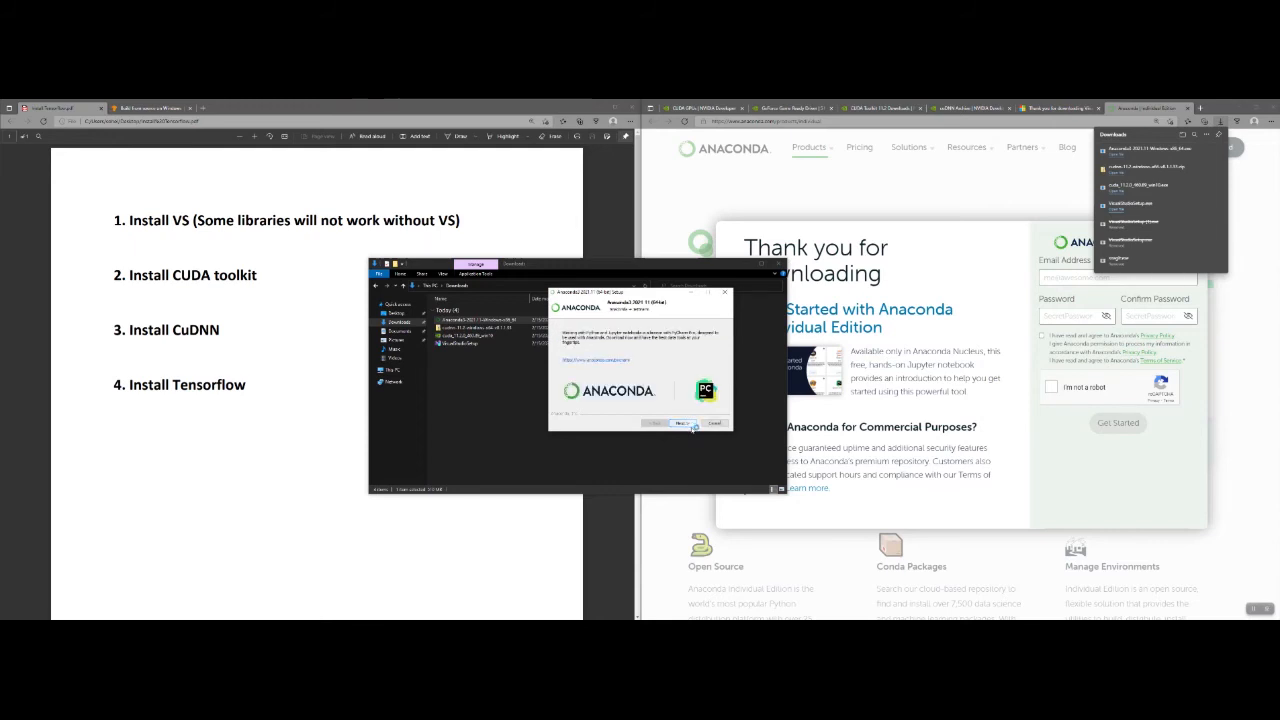
pyautogui.click(689, 425)
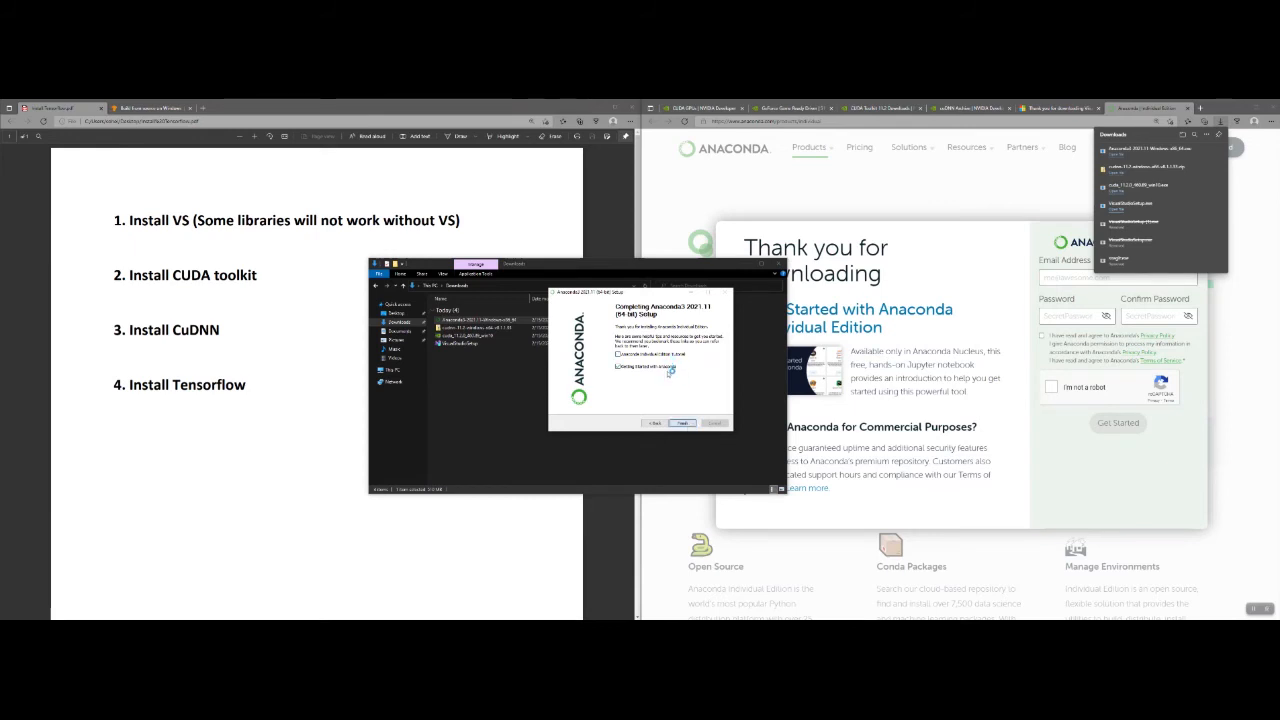
pyautogui.click(684, 424)
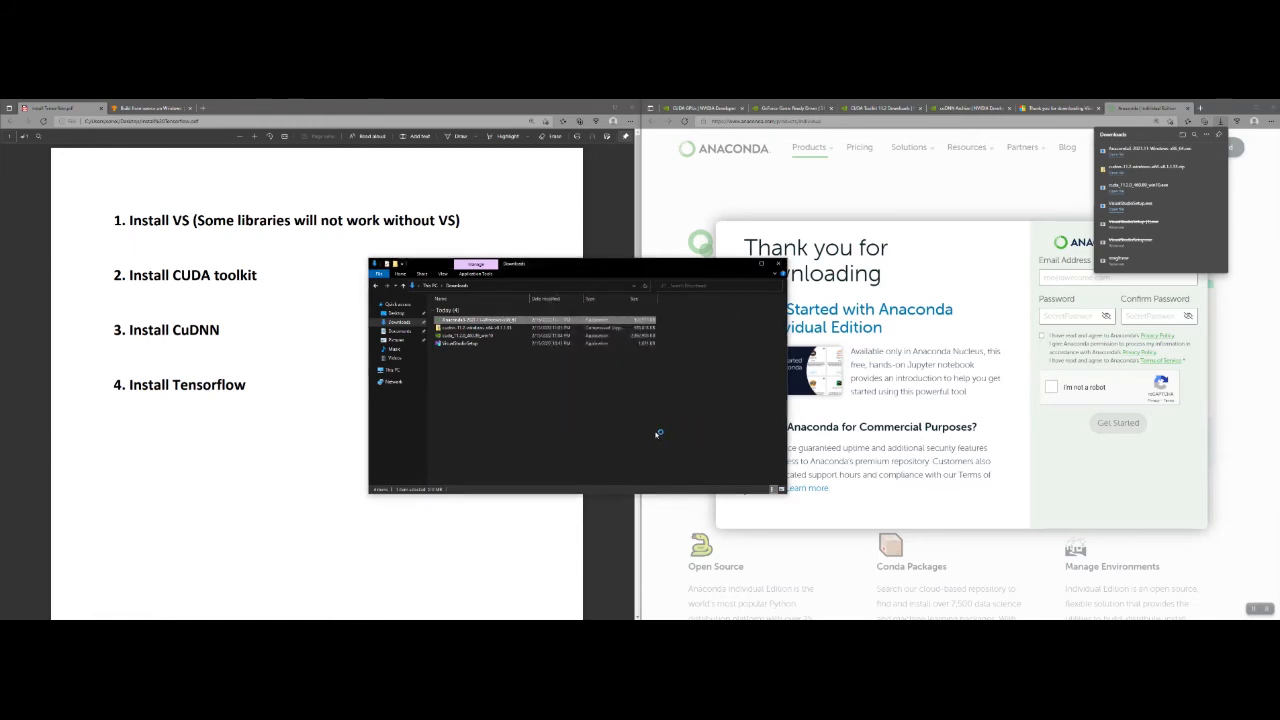
pyautogui.click(658, 434)
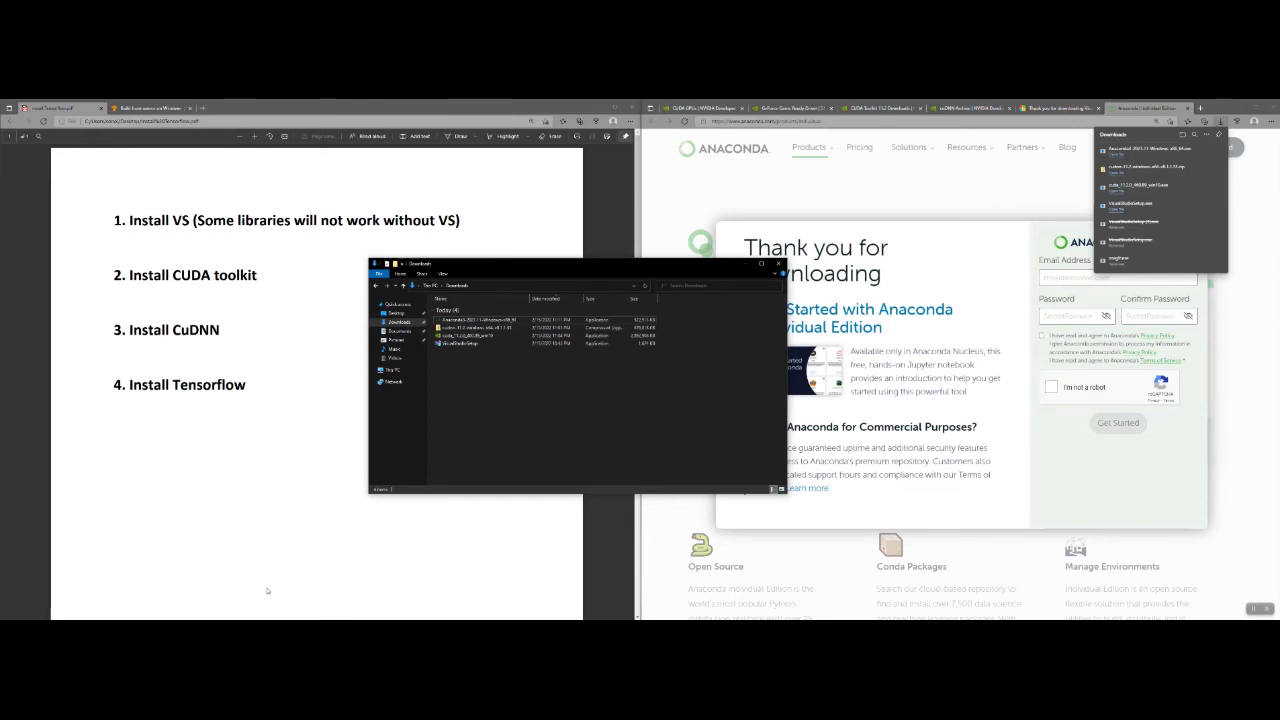
# Step: Search Windows for Anaconda and launch Anaconda Navigator
pyautogui.click(143, 619)
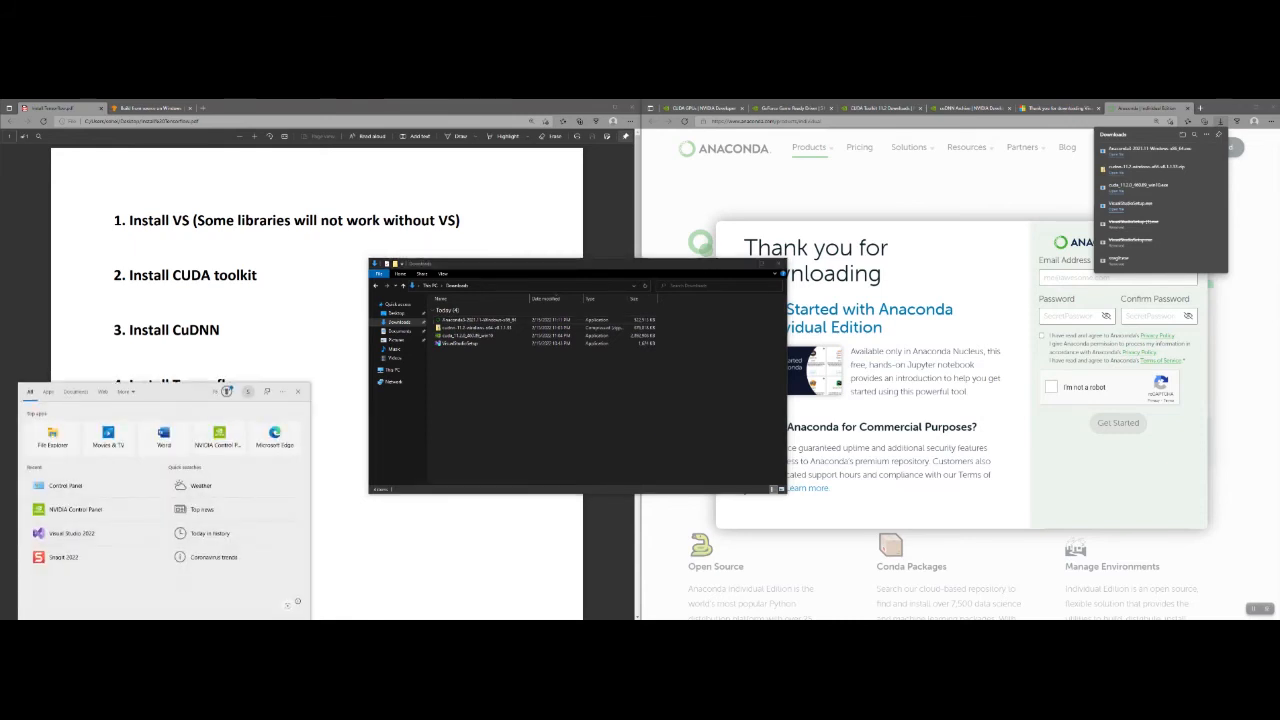
pyautogui.write('ana')
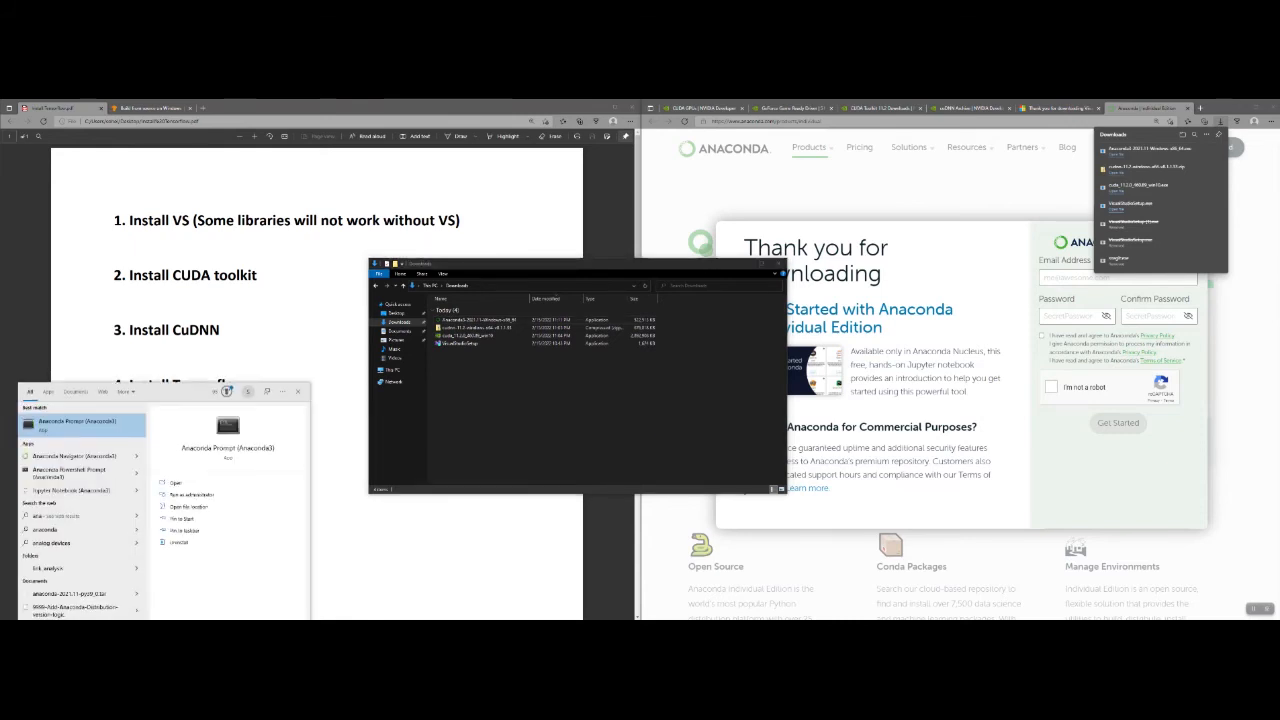
pyautogui.click(112, 456)
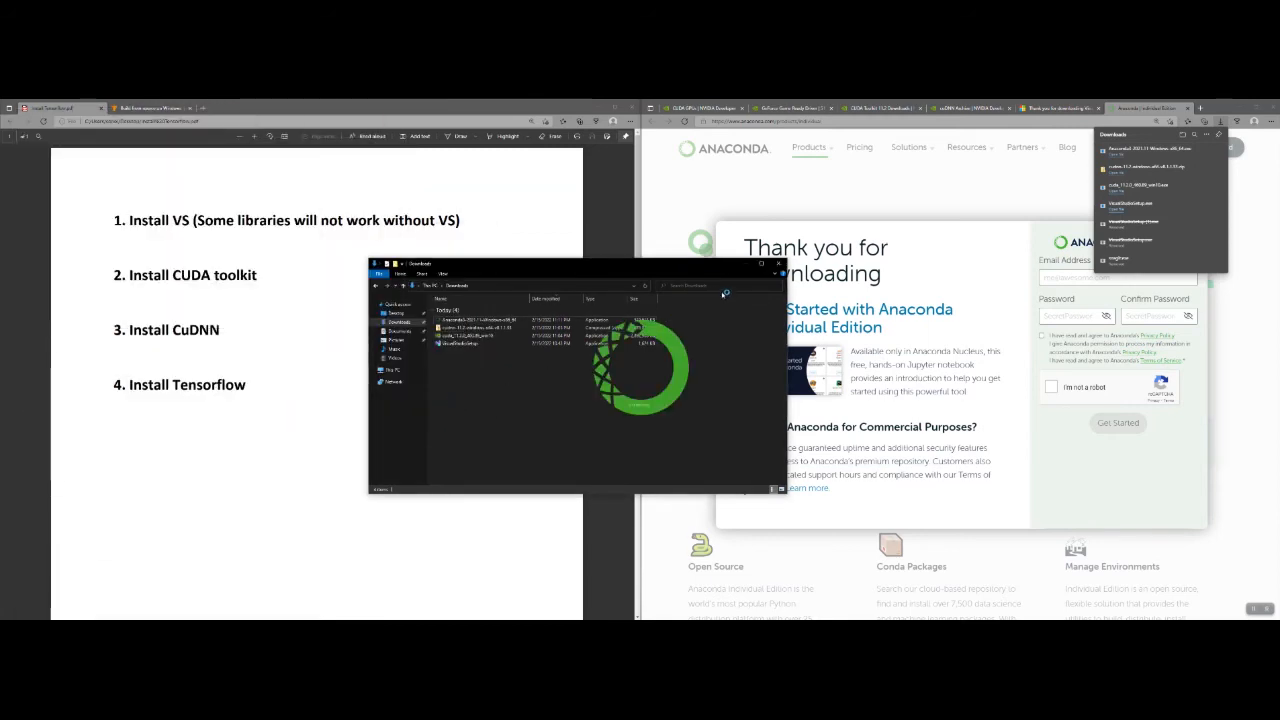
pyautogui.click(742, 266)
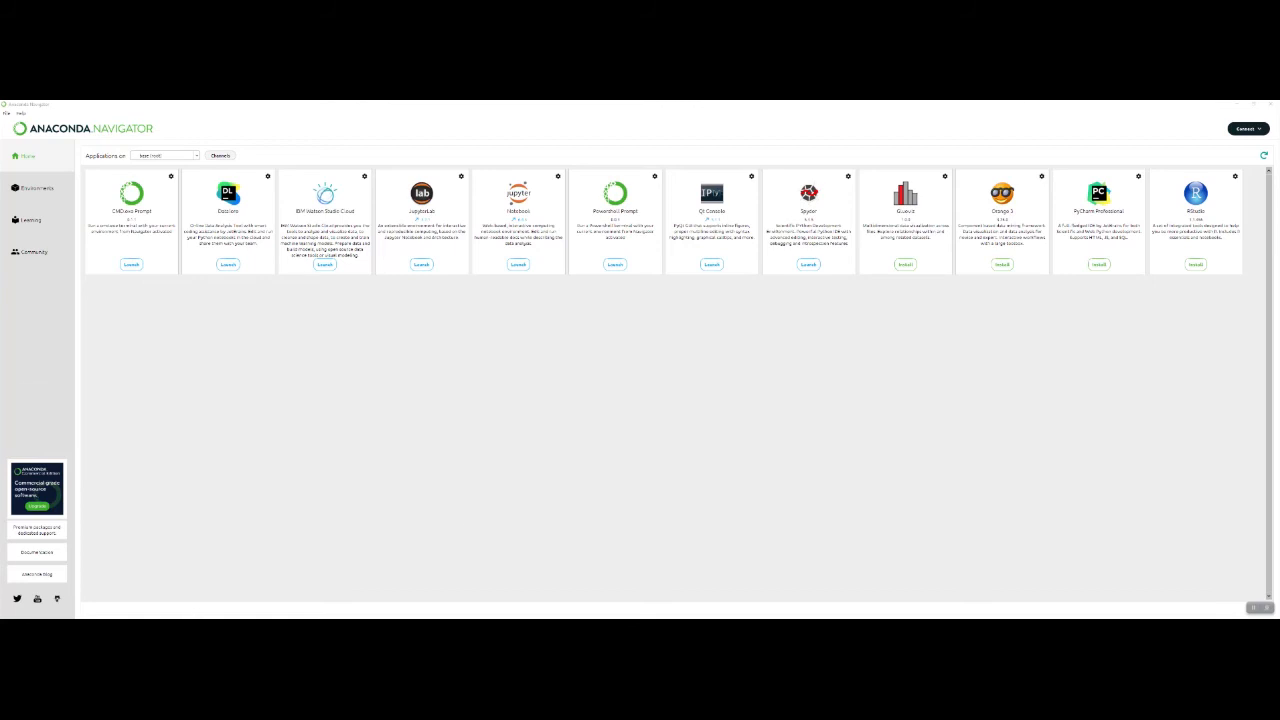
# Step: Open Anaconda Prompt and create a conda environment named tfgpu with Python 3.7, agreeing to the package installation
pyautogui.press('super')
pyautogui.write('ana')
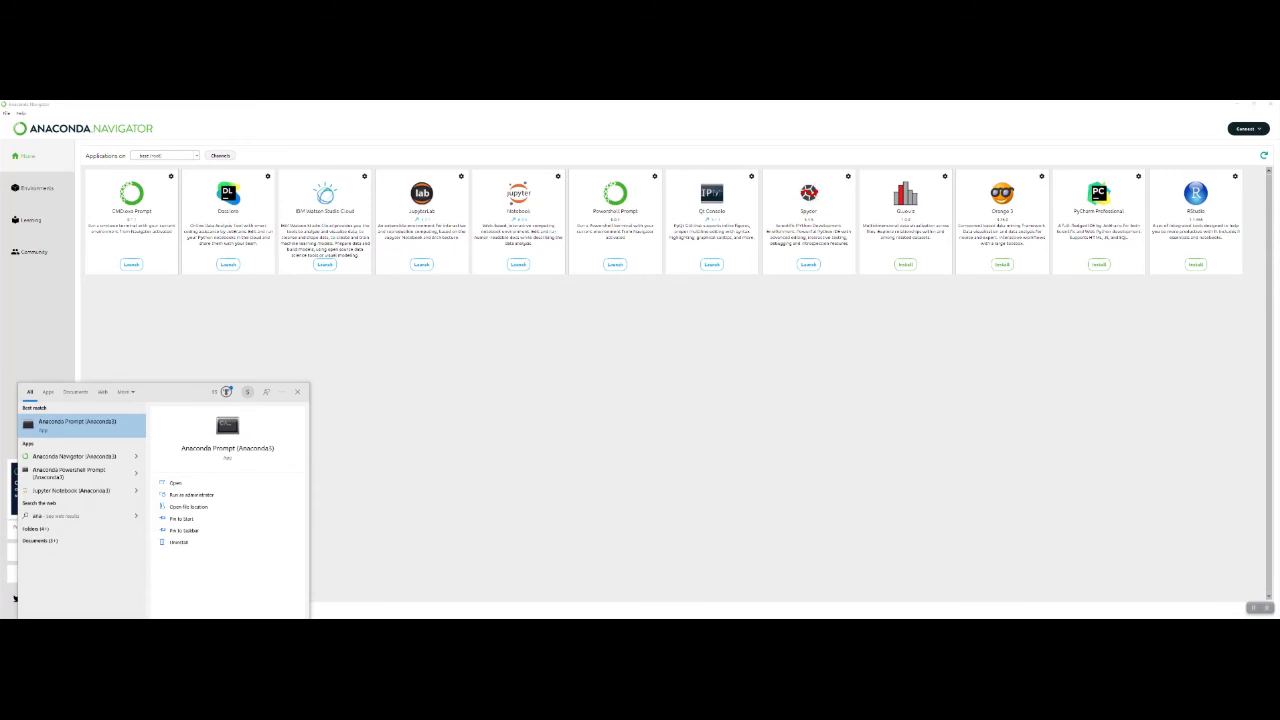
pyautogui.click(97, 424)
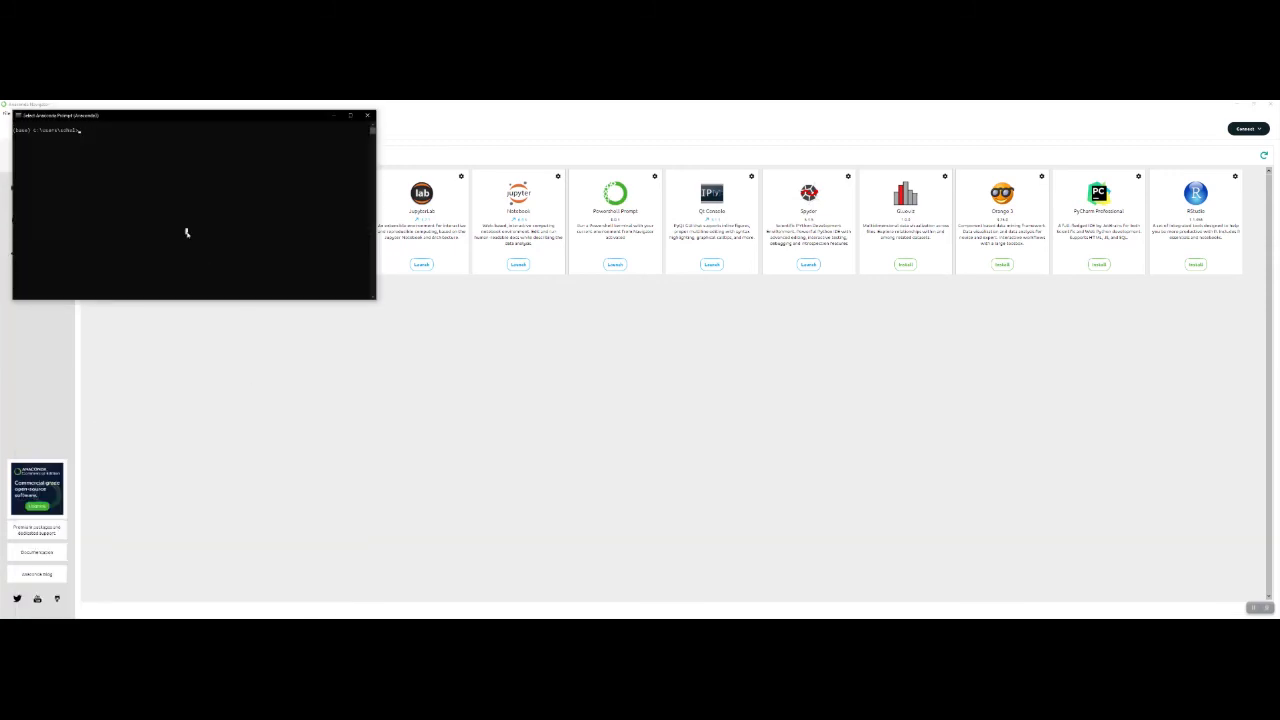
pyautogui.write('conda create --name tfgpu python=3.7')
pyautogui.press('Return')
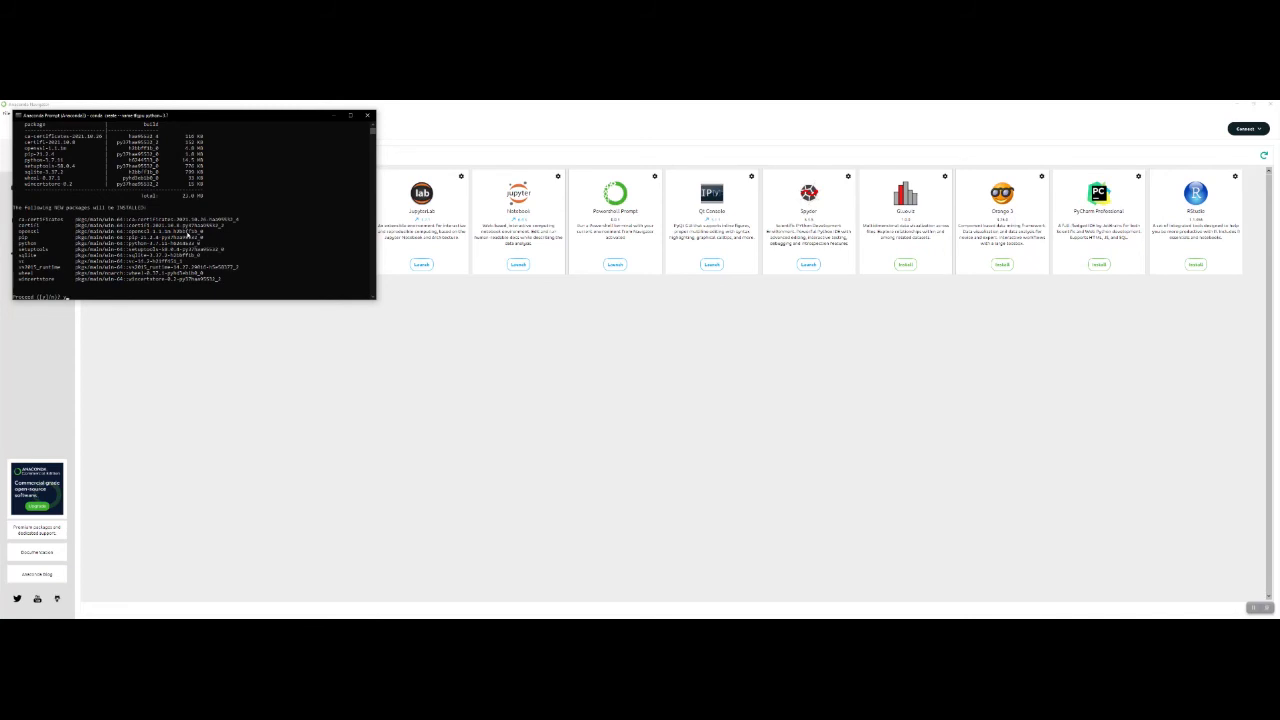
pyautogui.press('Return')
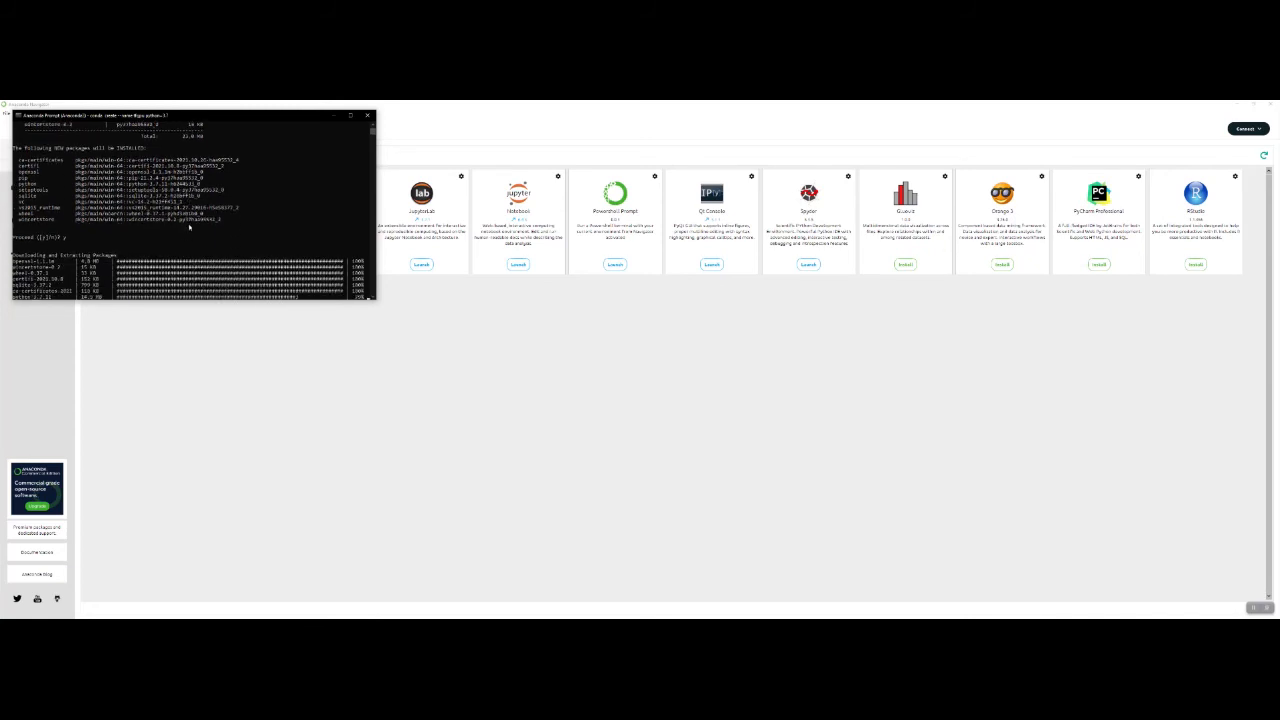
# Step: Enlarge the prompt window and activate the tfgpu conda environment
pyautogui.moveTo(217, 301); pyautogui.dragTo(598, 571)
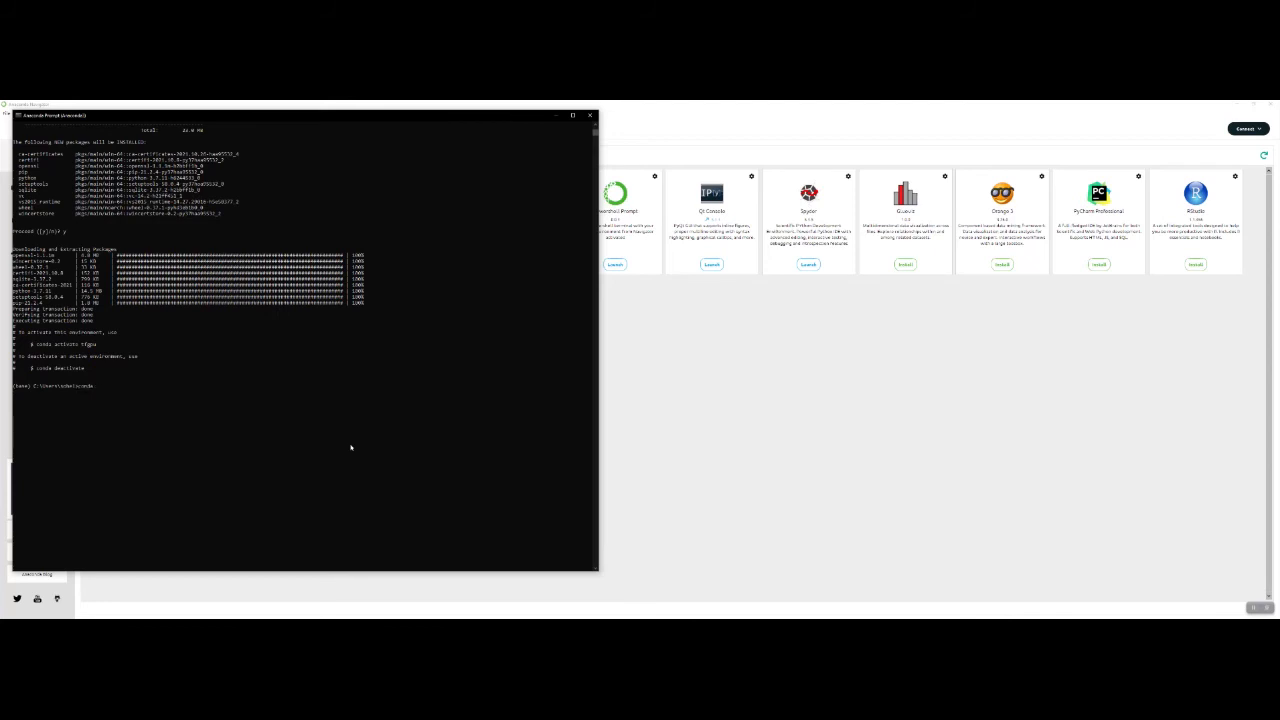
pyautogui.write('tivate t')
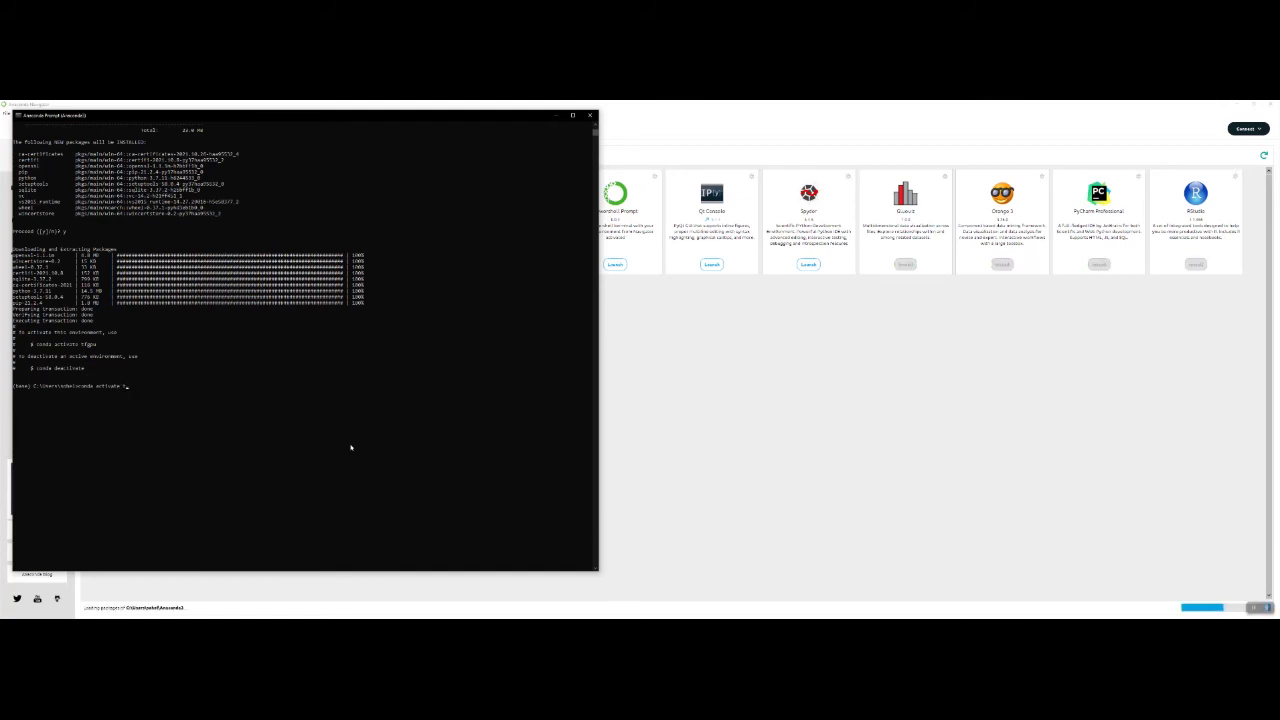
pyautogui.write('fgpu')
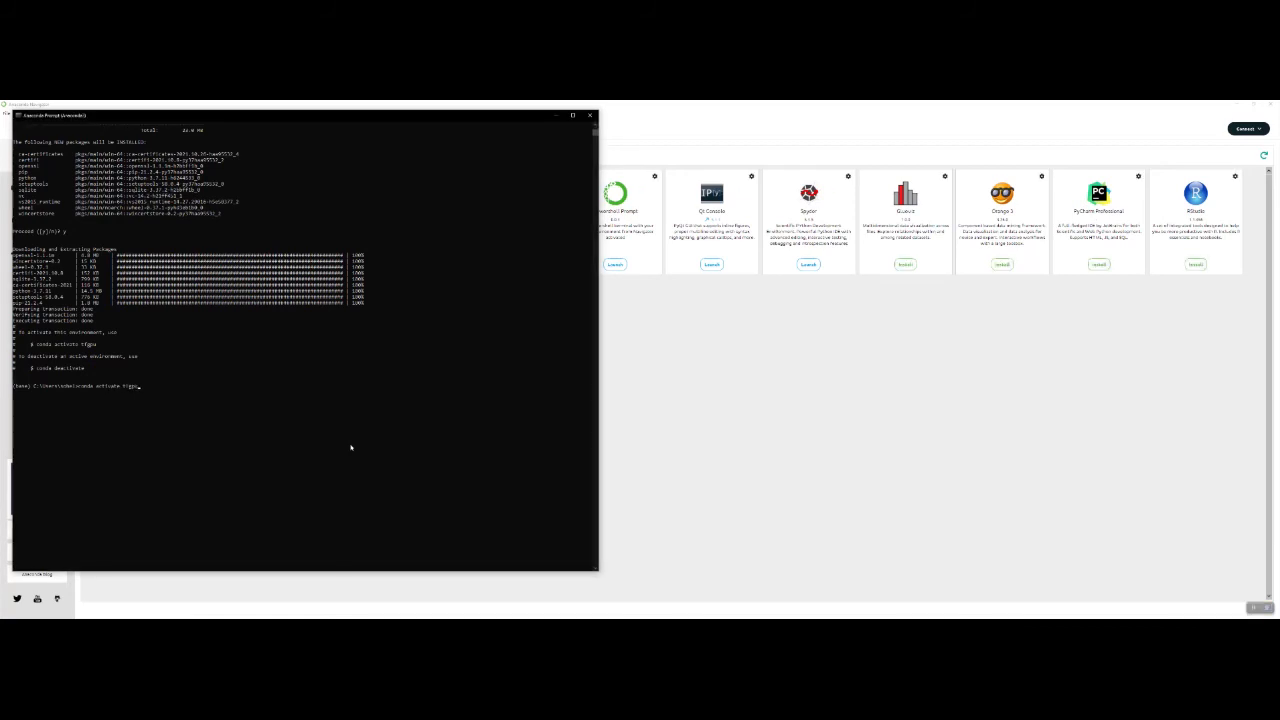
pyautogui.press('Return')
# Step: Install TensorFlow with pip in the tfgpu environment, correcting the version specifier to tensorflow==2.7
pyautogui.write('tensorflow=2.7')
pyautogui.press('Return')
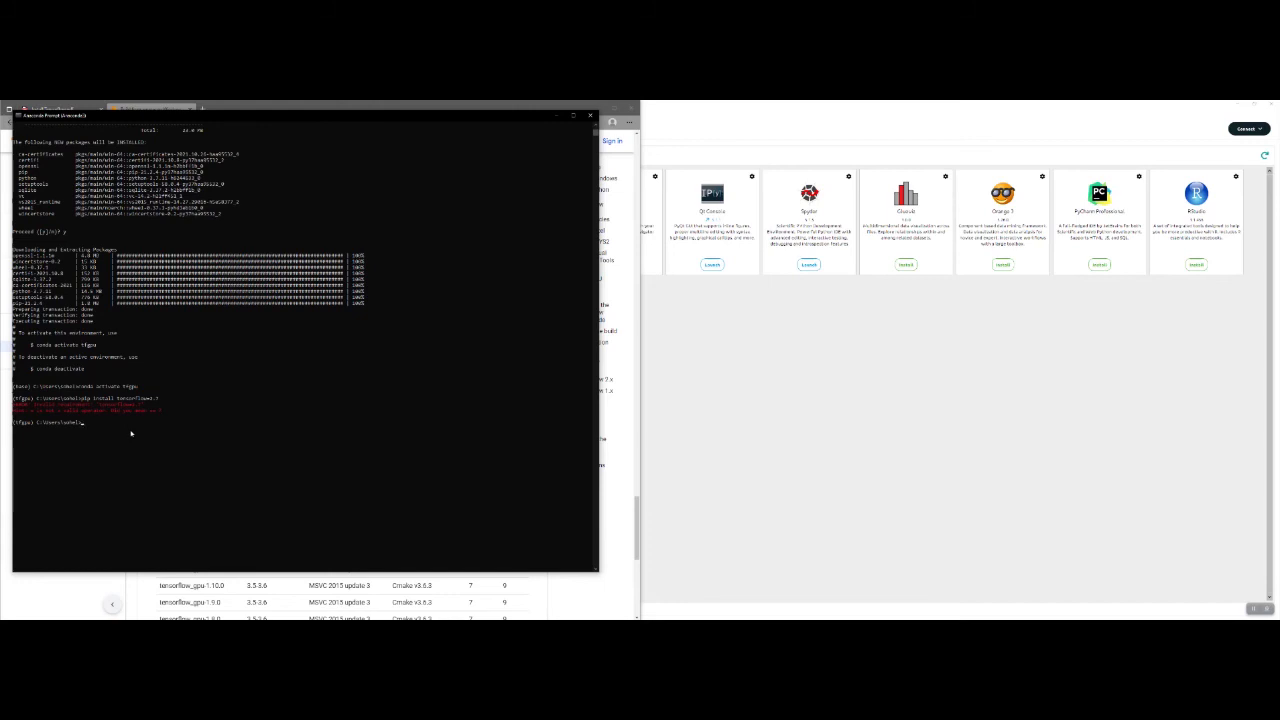
pyautogui.press('Up')
pyautogui.press('Left')
pyautogui.press('Return')
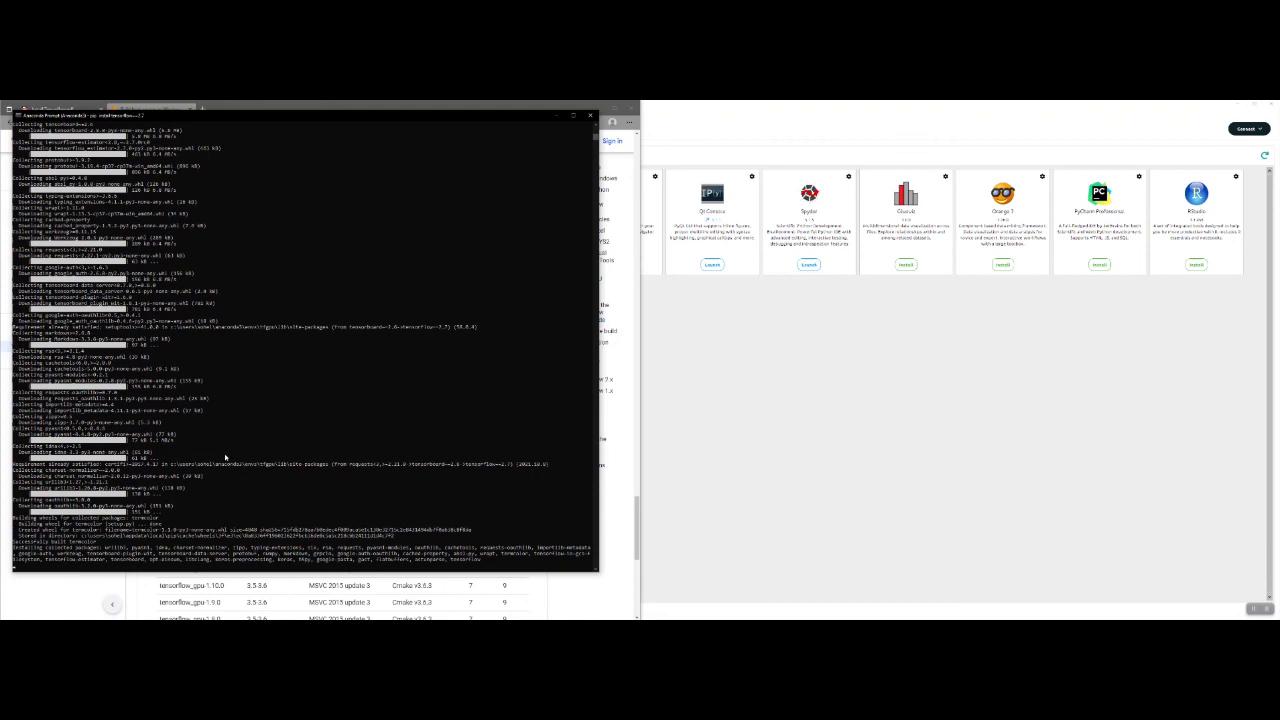
pyautogui.scroll(-8, 225, 457)
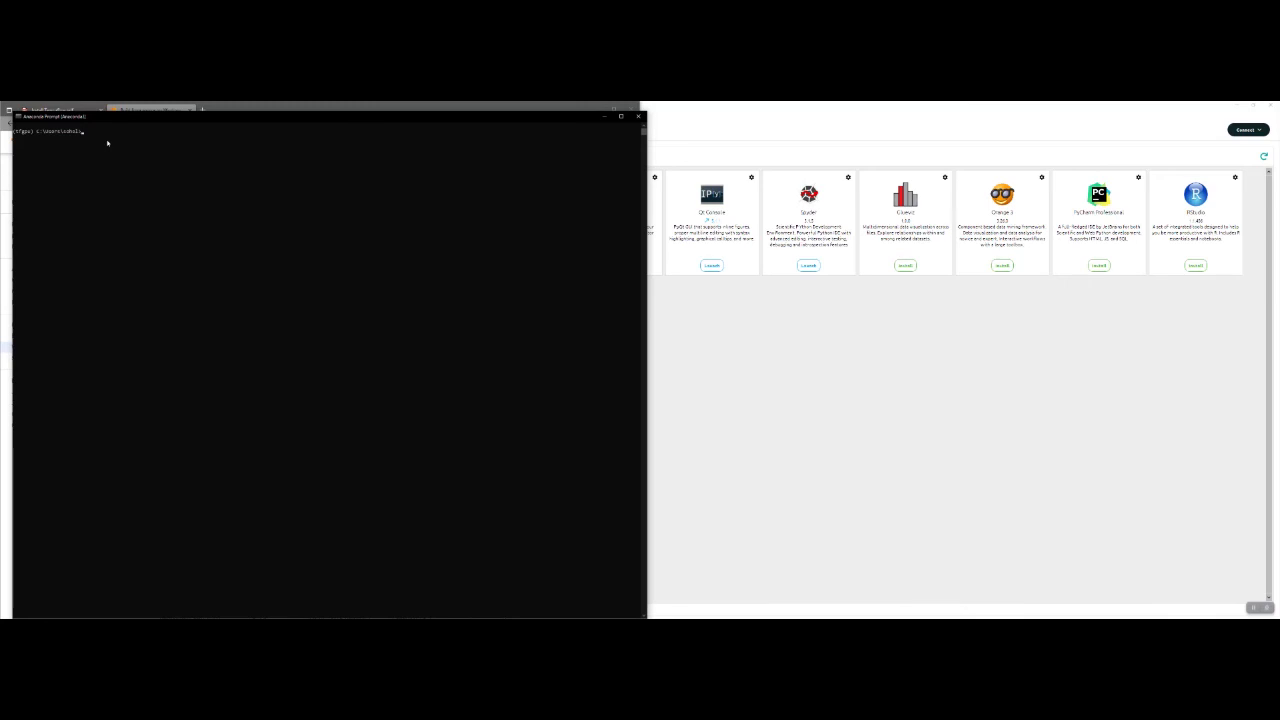
# Step: Check the TensorFlow version with a one-line Python import-and-print command, and the Python version with python --version
pyautogui.write('python -c "import tensorflow; print(tensorflow.__version__)"')
pyautogui.press('Return')
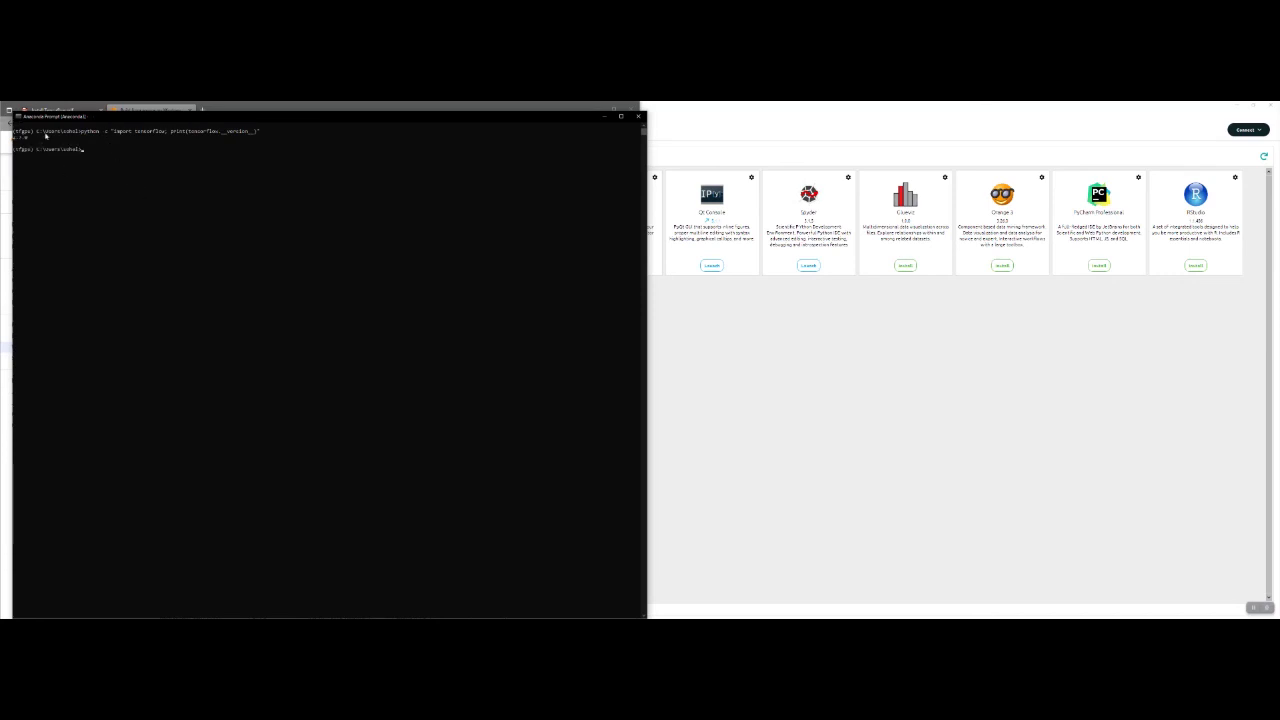
pyautogui.moveTo(40, 140); pyautogui.dragTo(14, 142)
pyautogui.click(113, 162)
pyautogui.write('python --version')
pyautogui.press('Return')
pyautogui.click(683, 332)
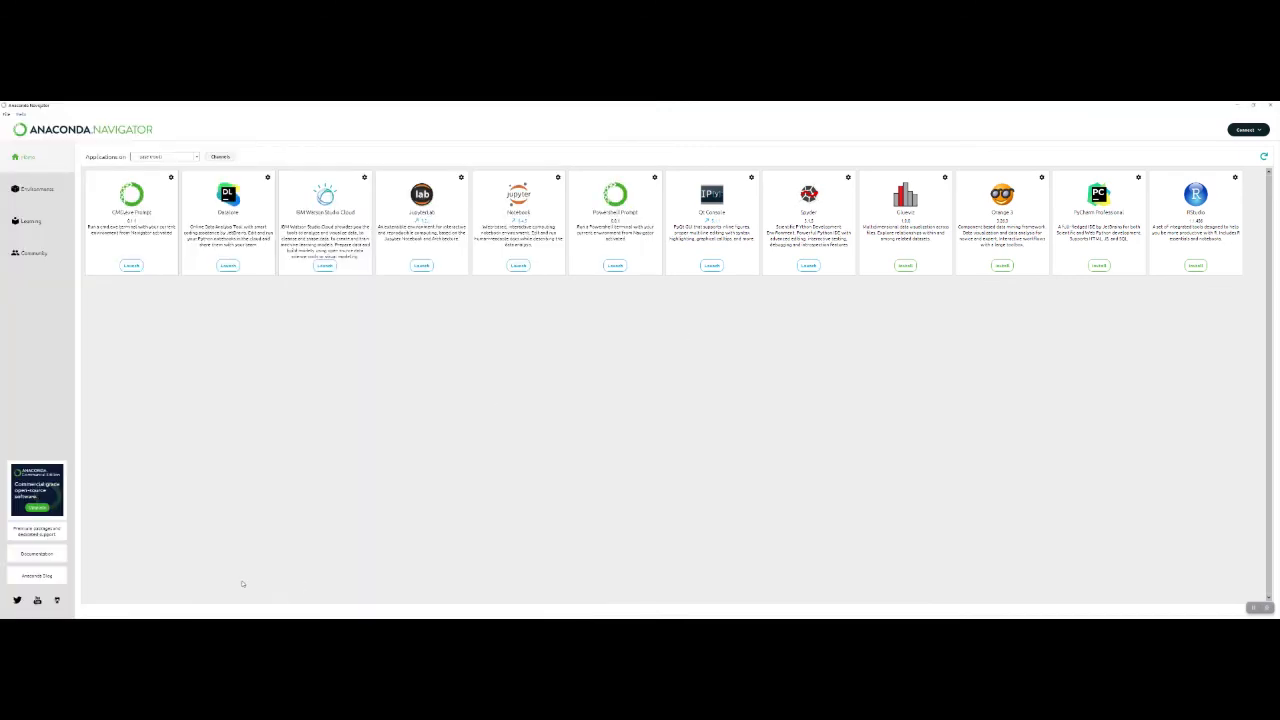
# Step: Switch to the TensorFlow Windows build page and review the tested GPU configuration for tensorflow_gpu-2.7.0, including its Python, cuDNN and CUDA versions
pyautogui.moveTo(256, 606)
pyautogui.click(212, 598)
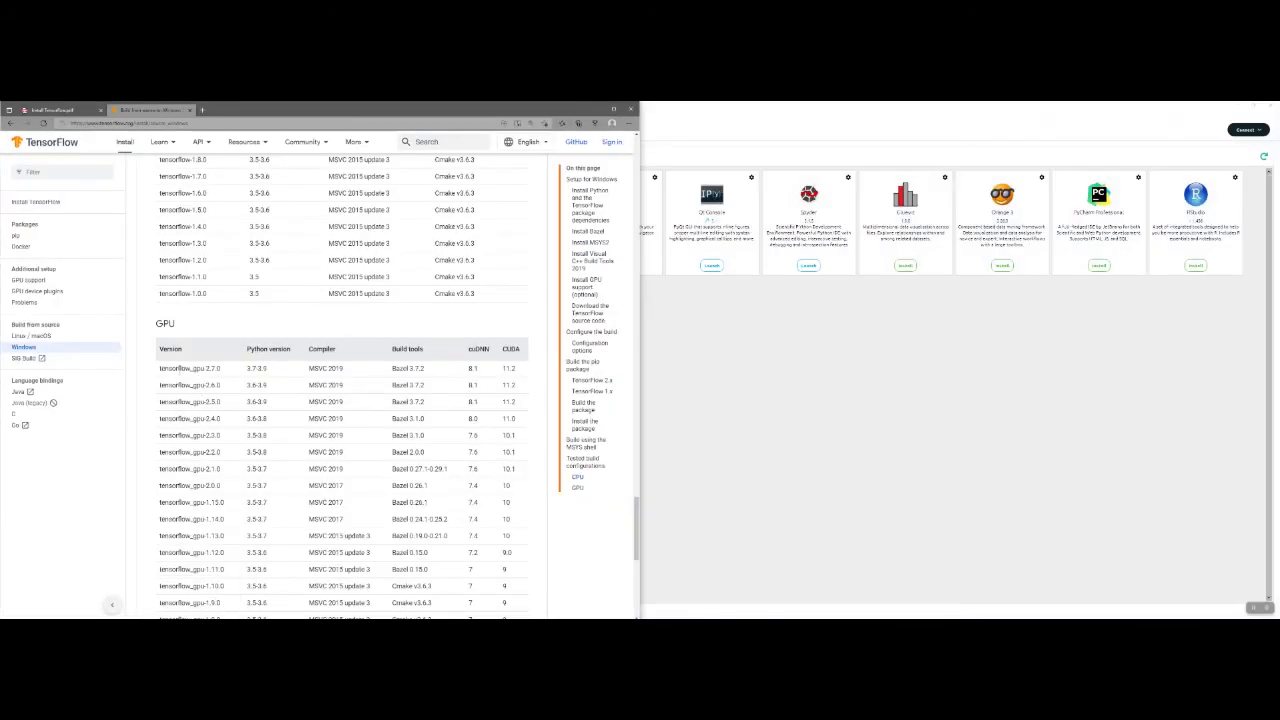
pyautogui.moveTo(160, 368); pyautogui.dragTo(257, 369)
pyautogui.moveTo(467, 368); pyautogui.dragTo(517, 369)
pyautogui.click(525, 373)
pyautogui.moveTo(521, 370); pyautogui.dragTo(157, 375)
pyautogui.scroll(7, 153, 380)
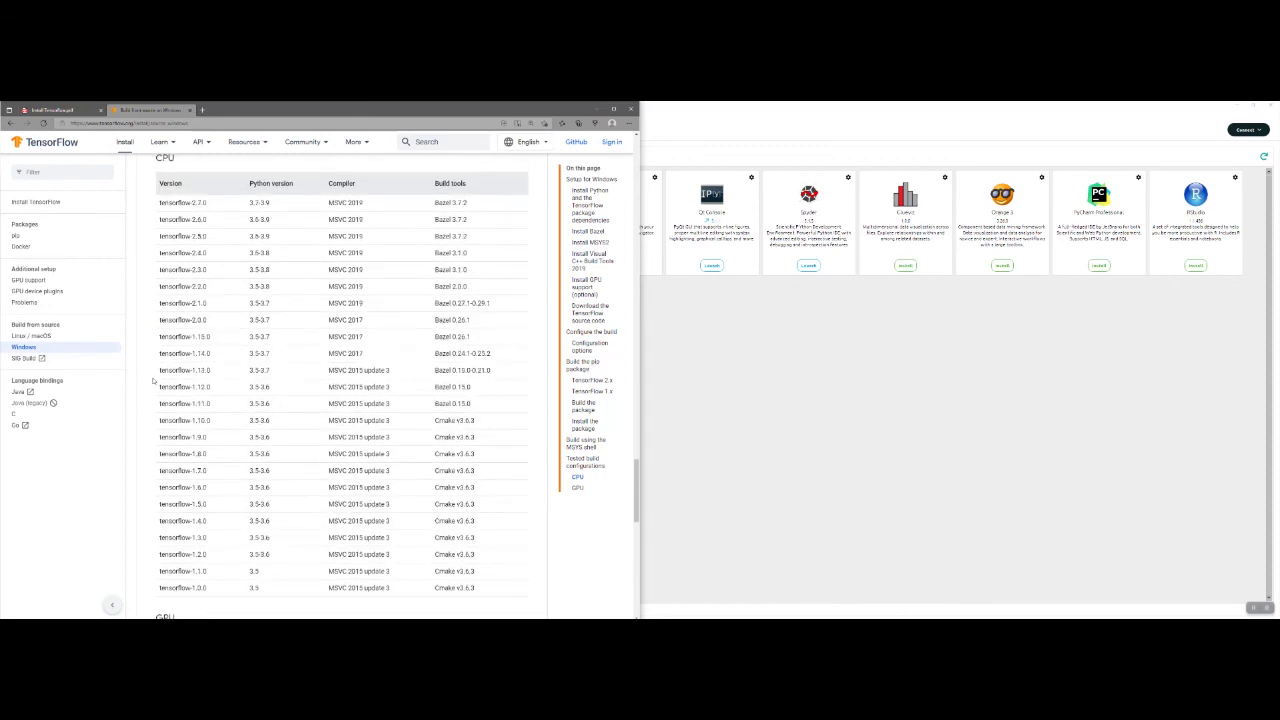
pyautogui.scroll(3, 153, 380)
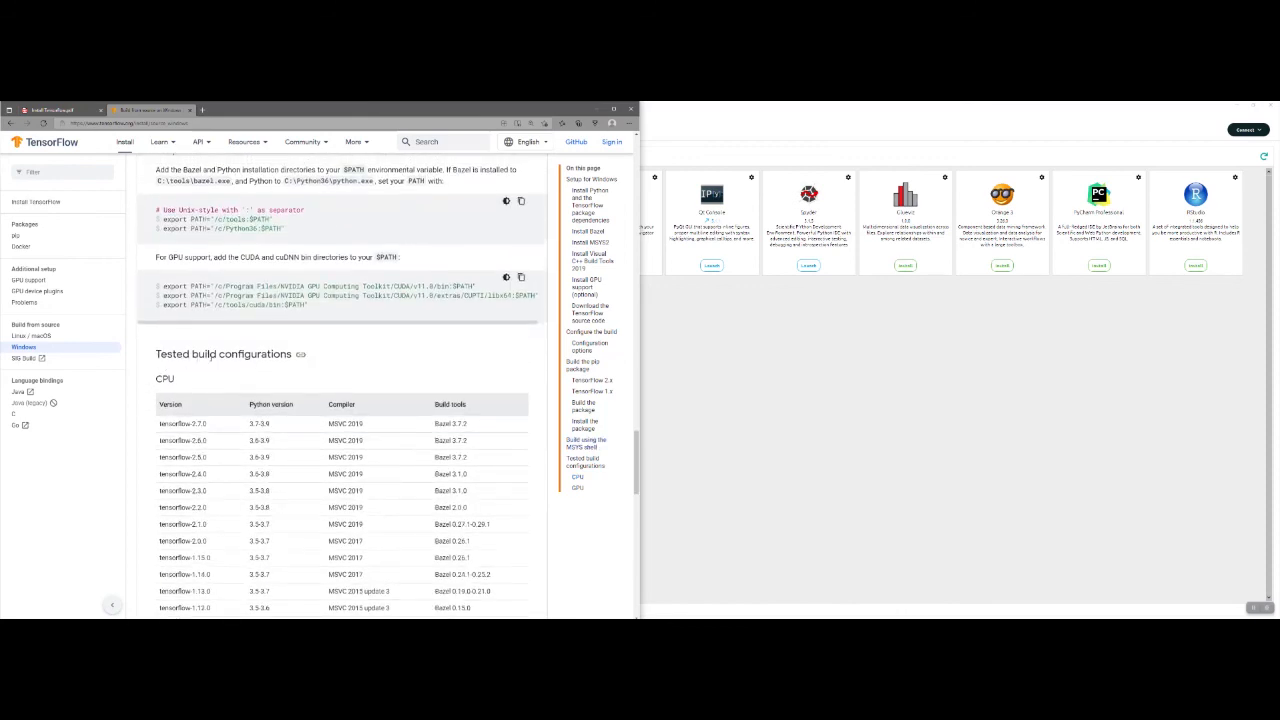
pyautogui.scroll(-2, 245, 372)
pyautogui.scroll(-4, 239, 376)
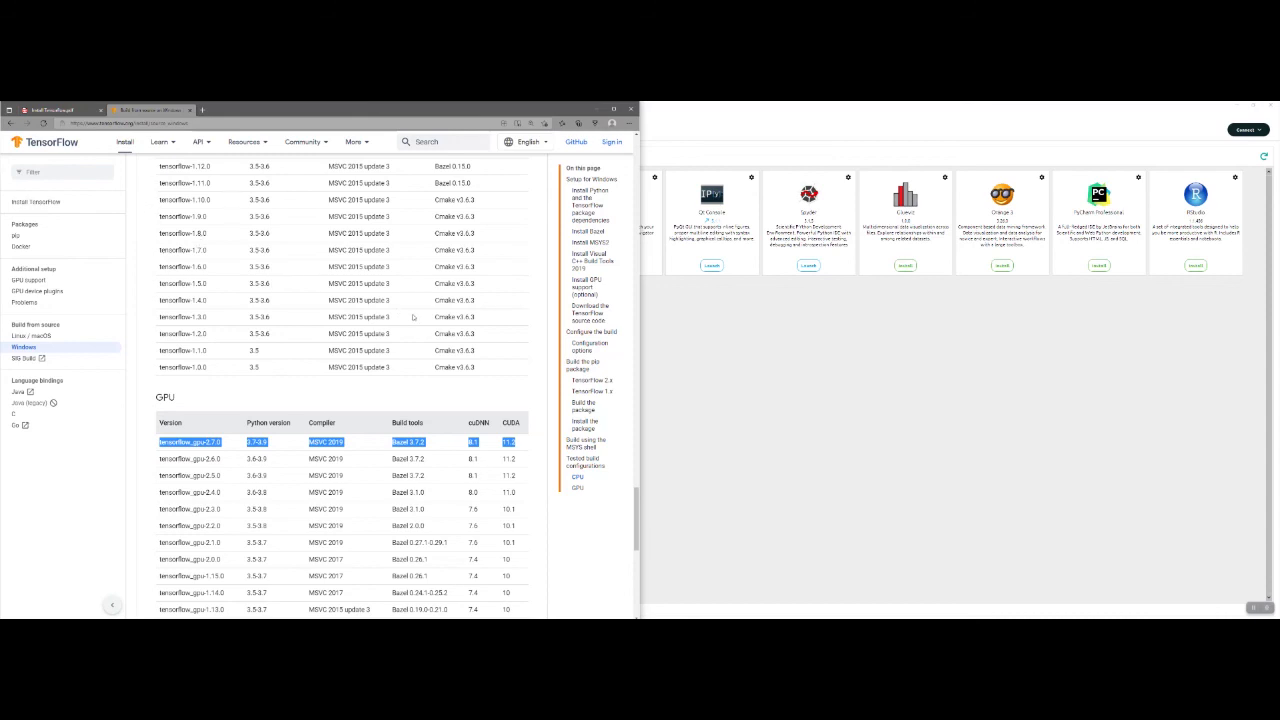
pyautogui.click(535, 433)
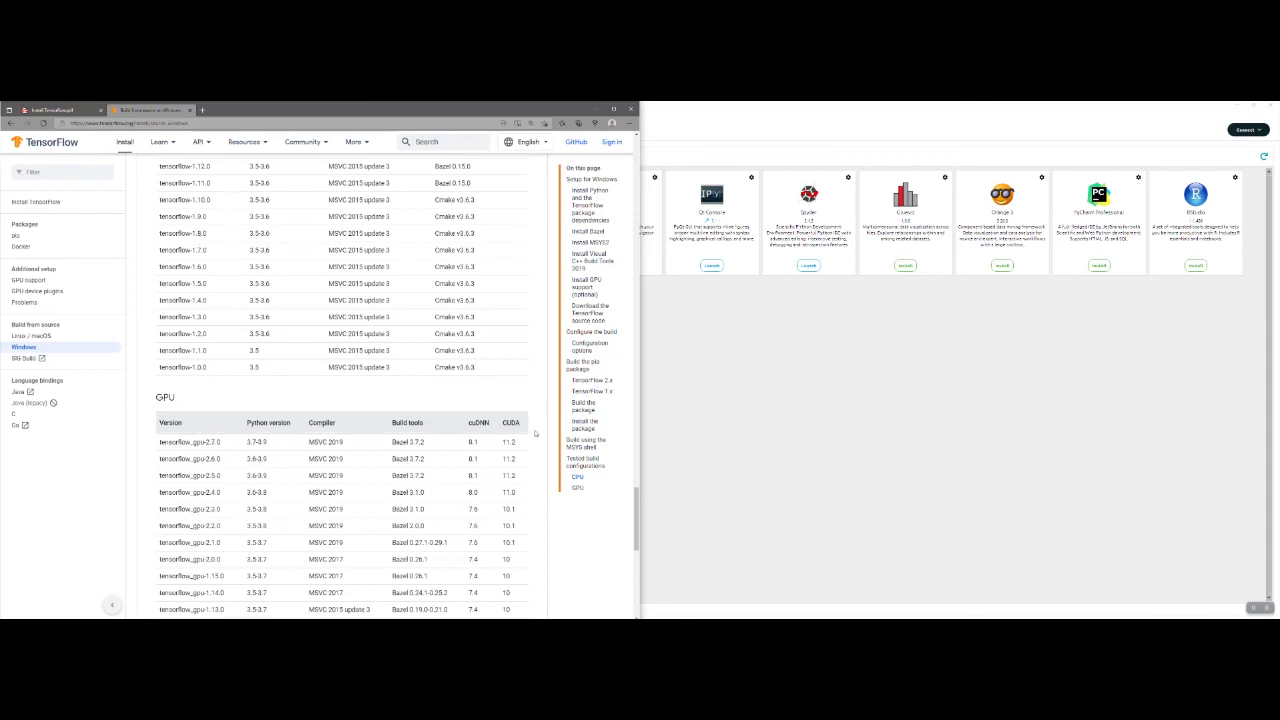